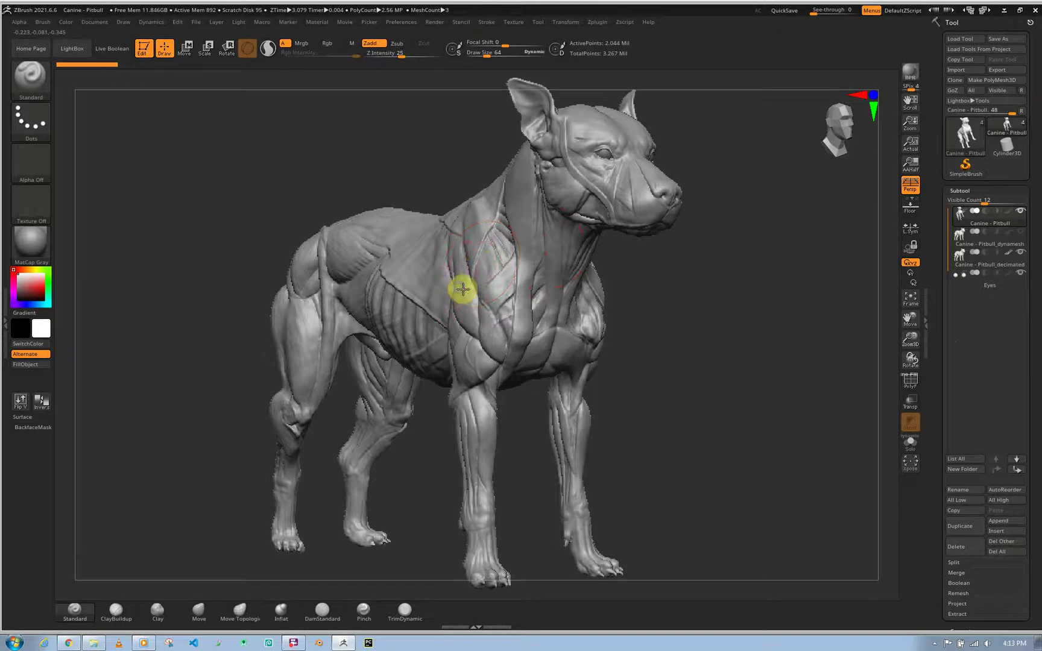
- Examine the muscle anatomy of the dog sculpt from both sides of its body
right_drag(463, 288, 471, 289)
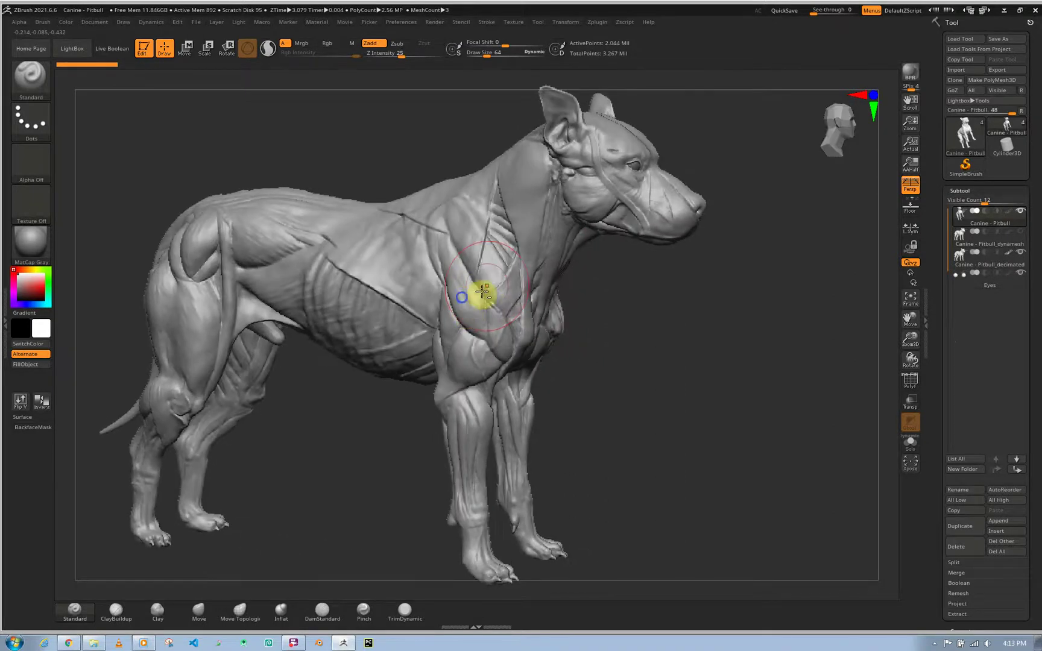
key(f)
mouse_move(558, 278)
alt+right_down()
mouse_move(588, 271)
mouse_move(565, 298)
alt+right_up()
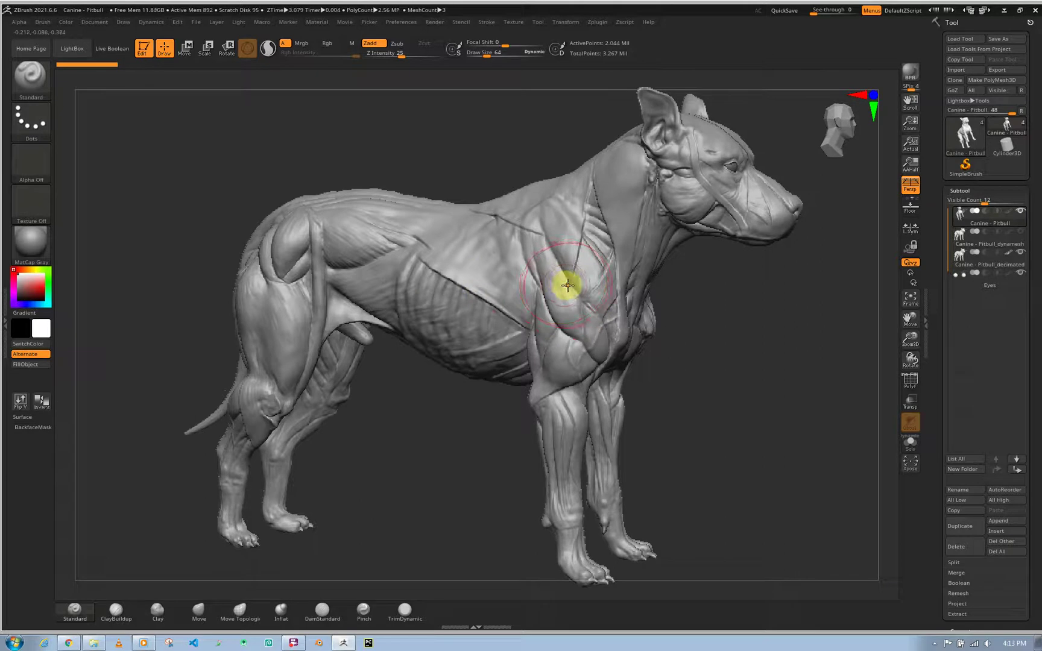
alt+right_drag(570, 285, 558, 279)
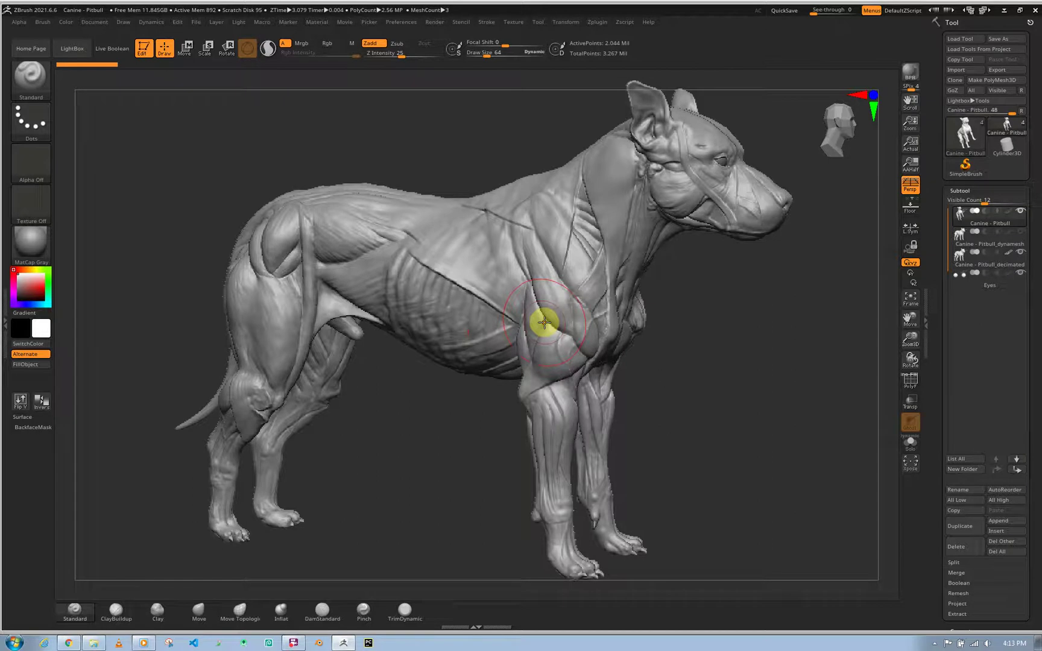
right_drag(552, 307, 692, 314)
right_drag(594, 298, 517, 306)
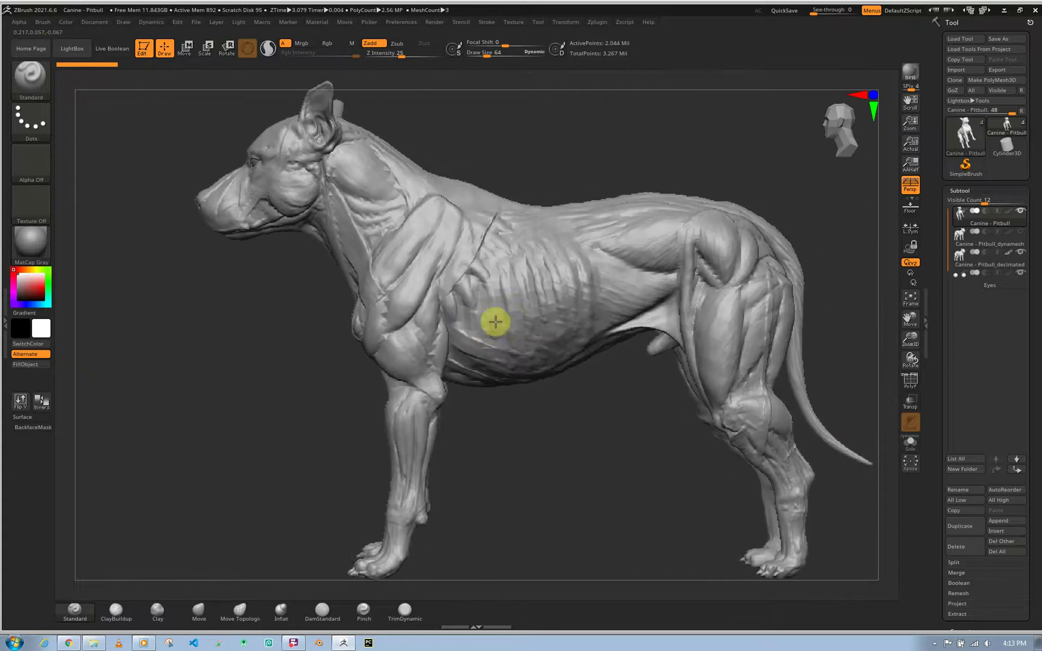
alt+right_drag(495, 322, 495, 321)
mouse_move(496, 308)
mouse_down()
mouse_move(442, 298)
mouse_move(415, 306)
mouse_up()
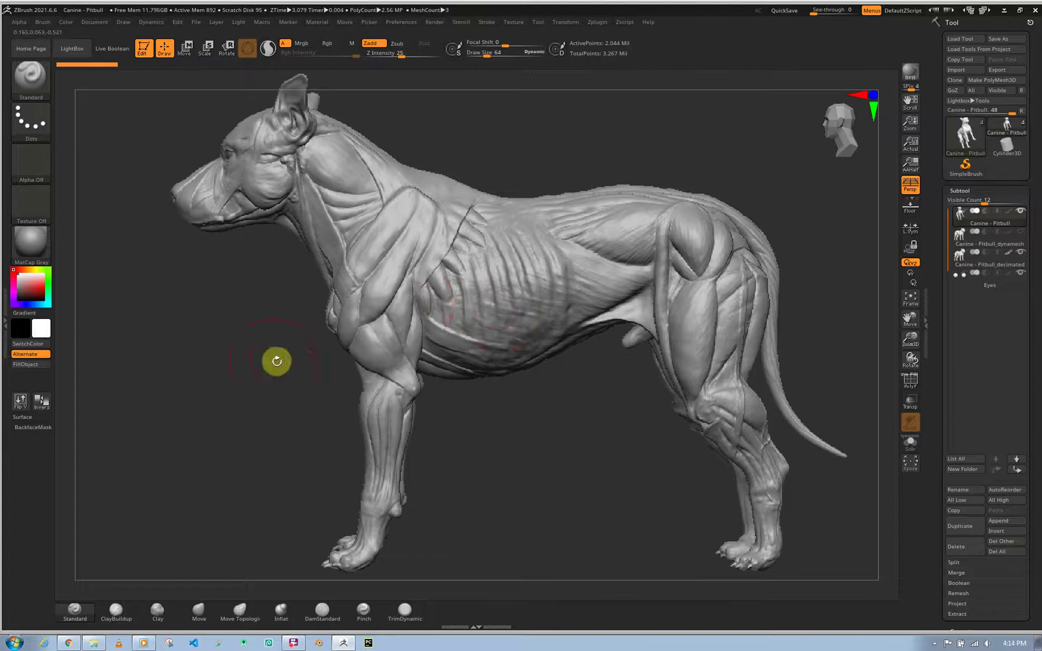
drag(277, 362, 353, 337)
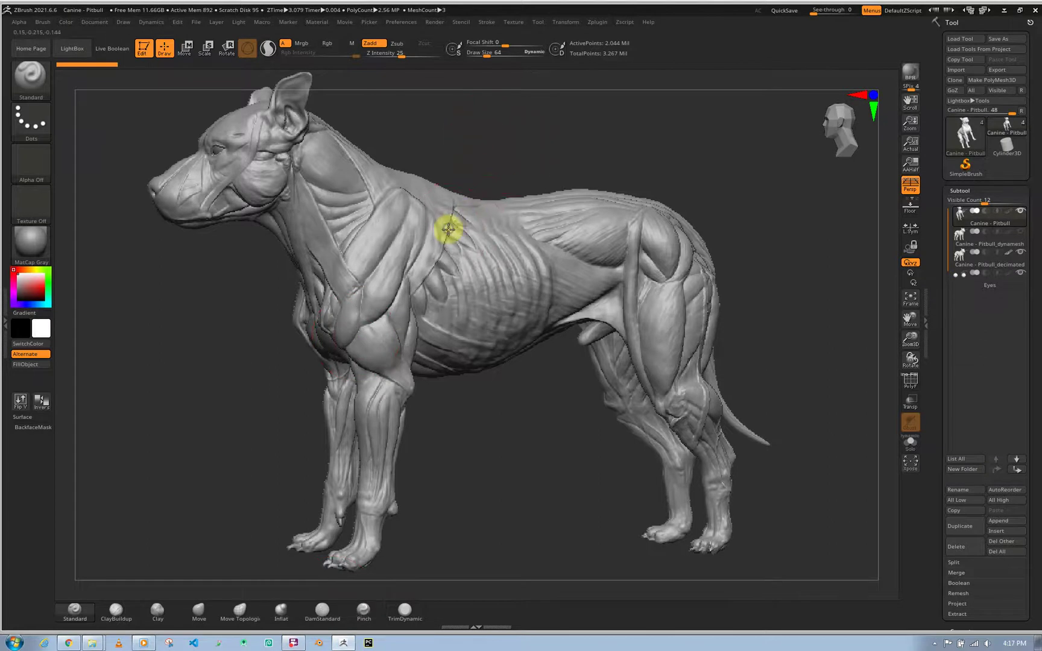
- Reduce the brush draw size to about 33
right_drag(442, 231, 472, 233)
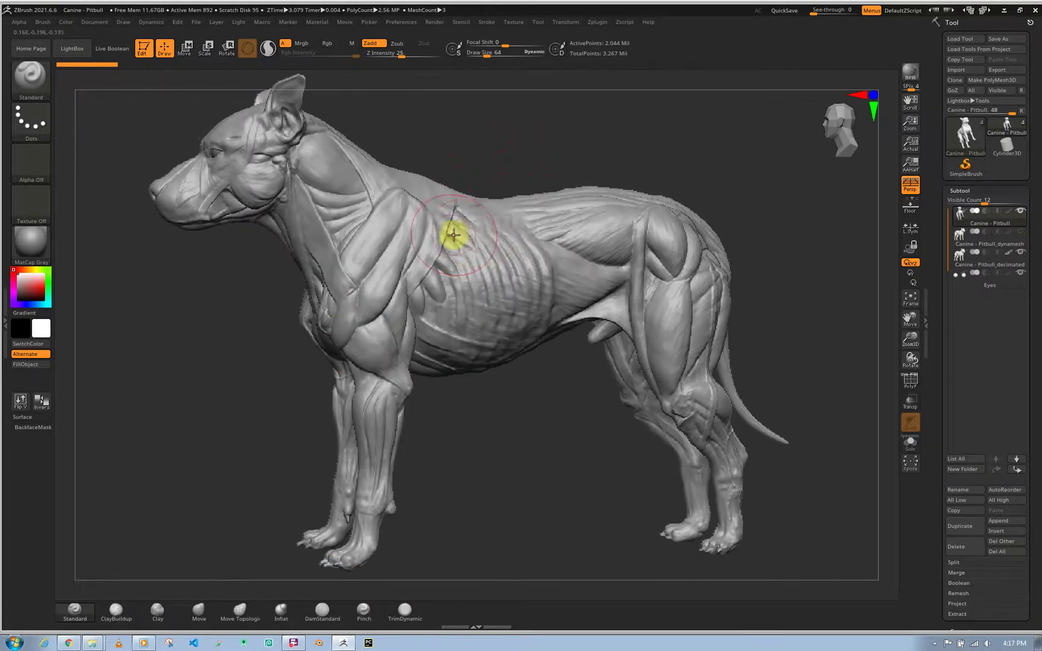
key(s)
drag(448, 235, 446, 236)
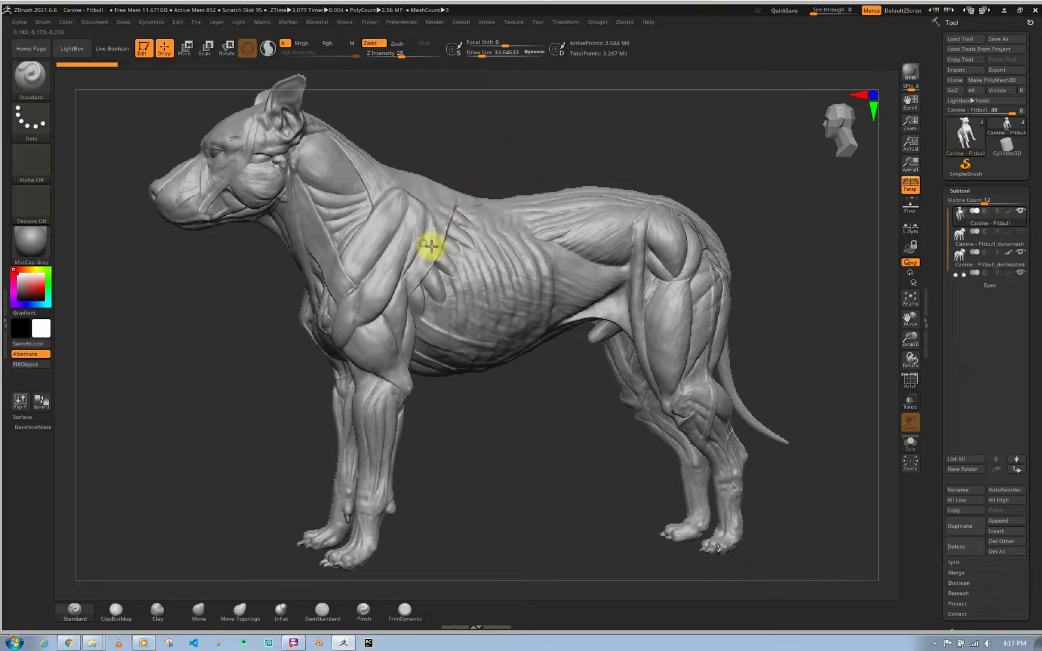
- Examine the shoulder, back and rib cage muscles up close on both sides of the dog
right_drag(431, 246, 508, 244)
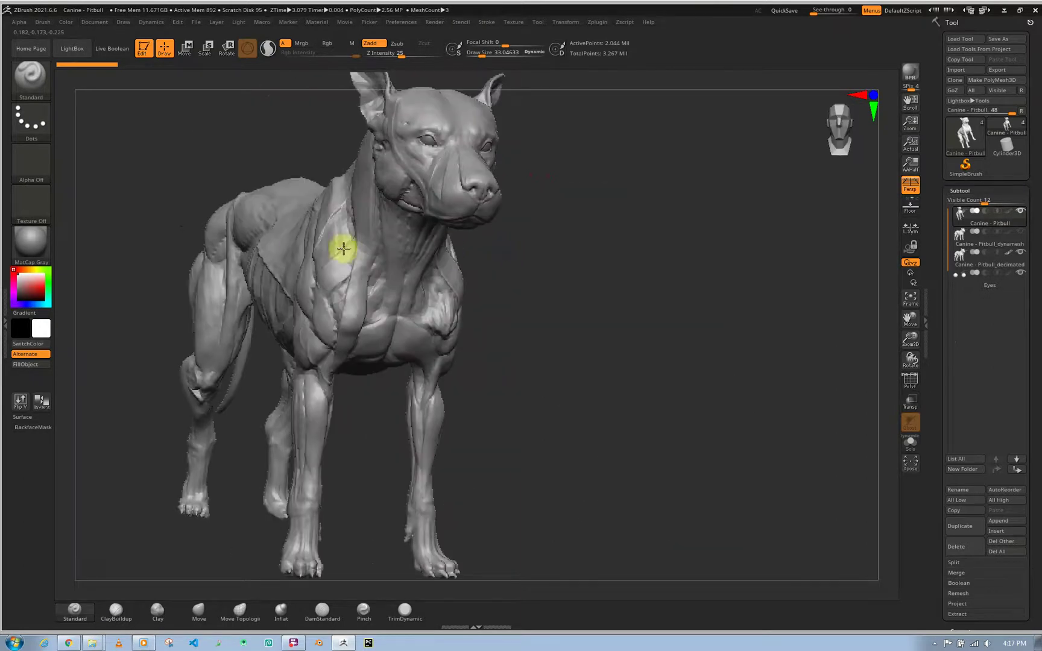
mouse_move(342, 247)
right_down()
mouse_move(349, 288)
mouse_move(382, 293)
mouse_move(245, 211)
right_up()
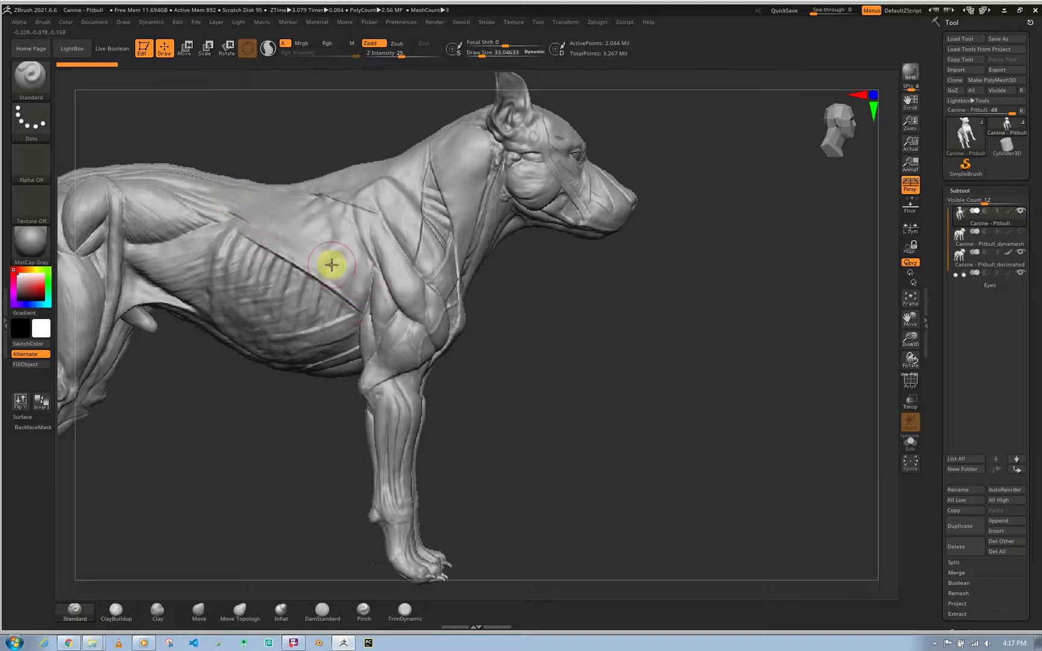
mouse_move(394, 272)
right_down()
mouse_move(298, 267)
mouse_move(328, 268)
right_up()
right_drag(536, 263, 473, 279)
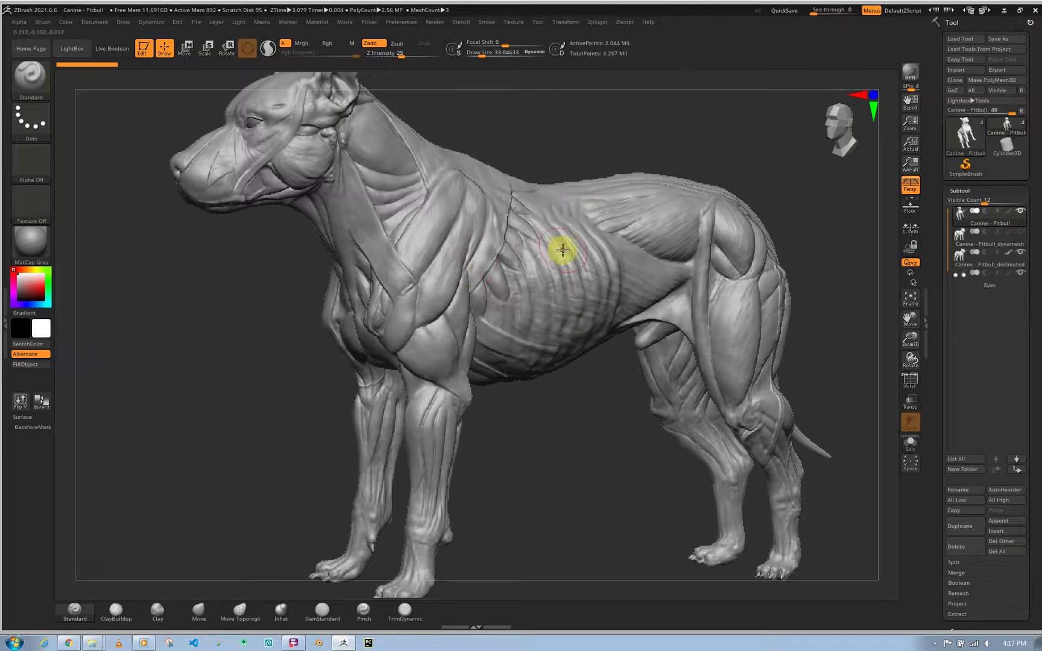
mouse_move(563, 250)
right_down()
mouse_move(554, 242)
mouse_move(449, 279)
mouse_move(399, 282)
right_up()
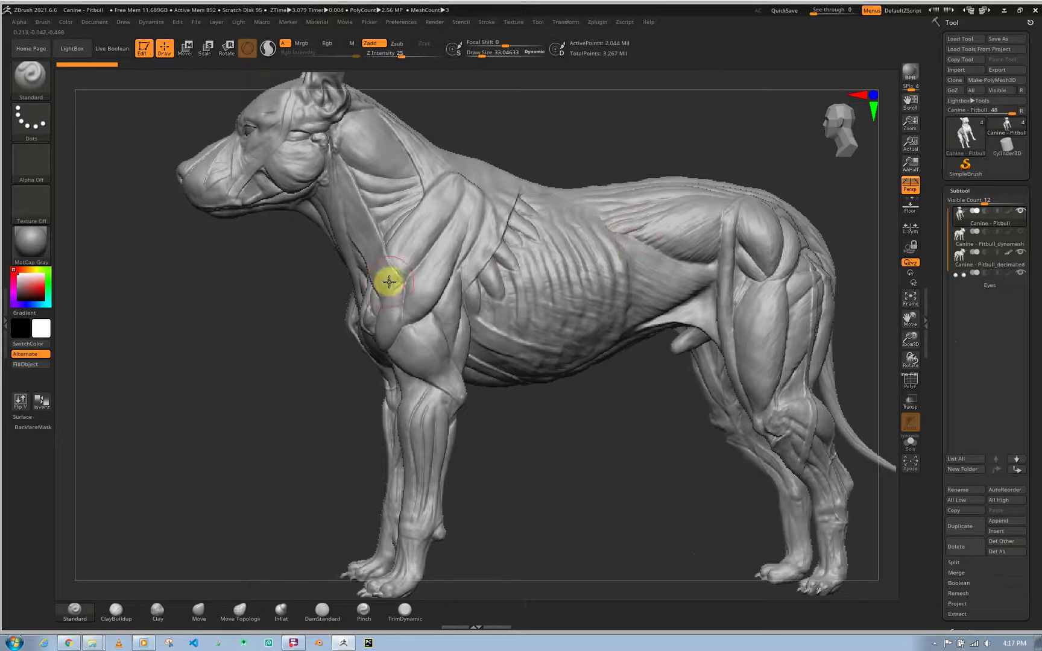
right_drag(389, 282, 459, 267)
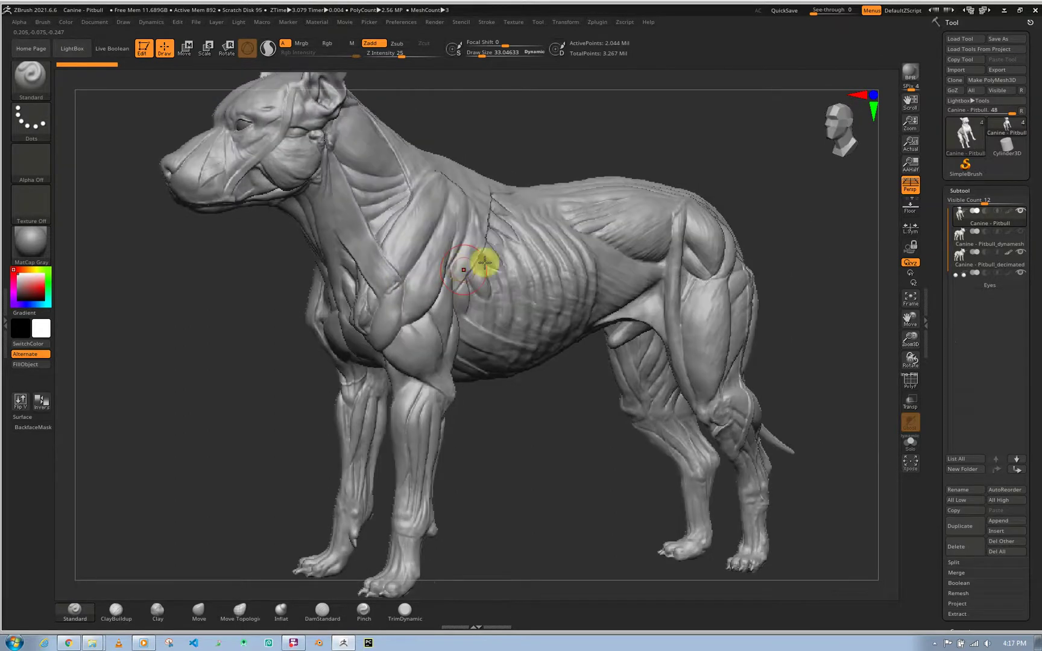
right_drag(530, 279, 479, 226)
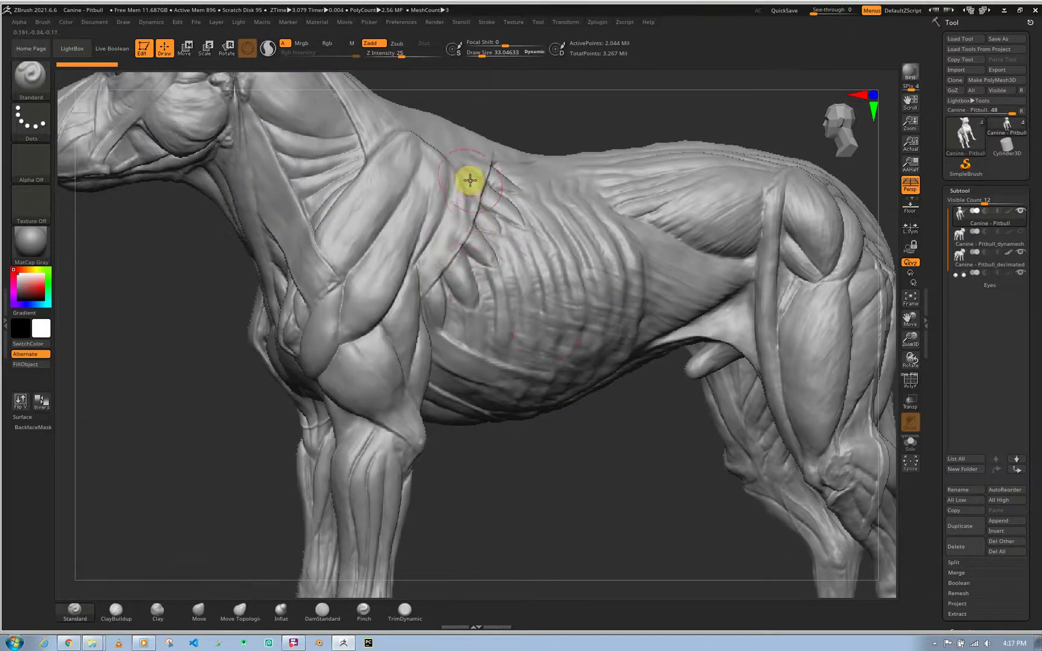
right_drag(457, 190, 478, 158)
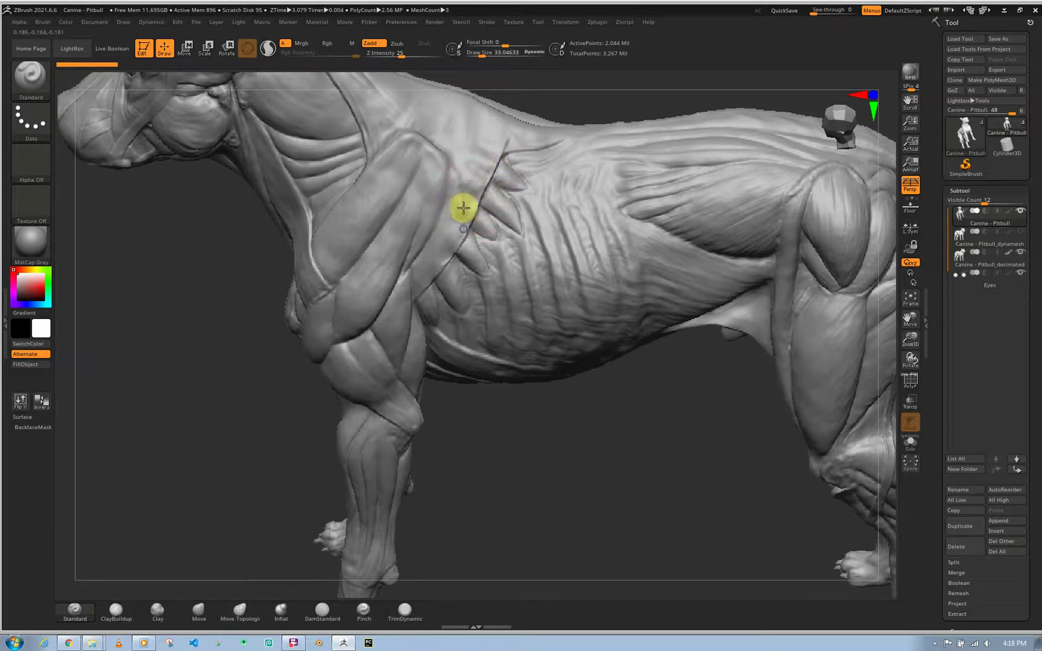
right_drag(464, 210, 433, 218)
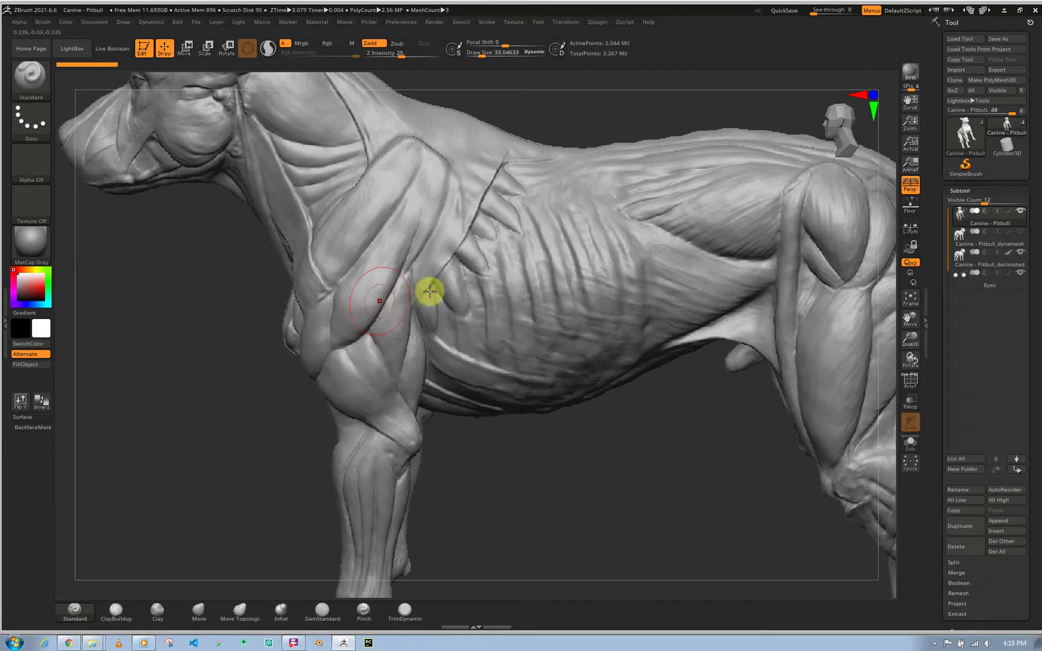
mouse_move(474, 298)
right_down()
mouse_move(172, 223)
mouse_move(188, 219)
mouse_move(484, 314)
mouse_move(509, 349)
mouse_move(491, 323)
right_up()
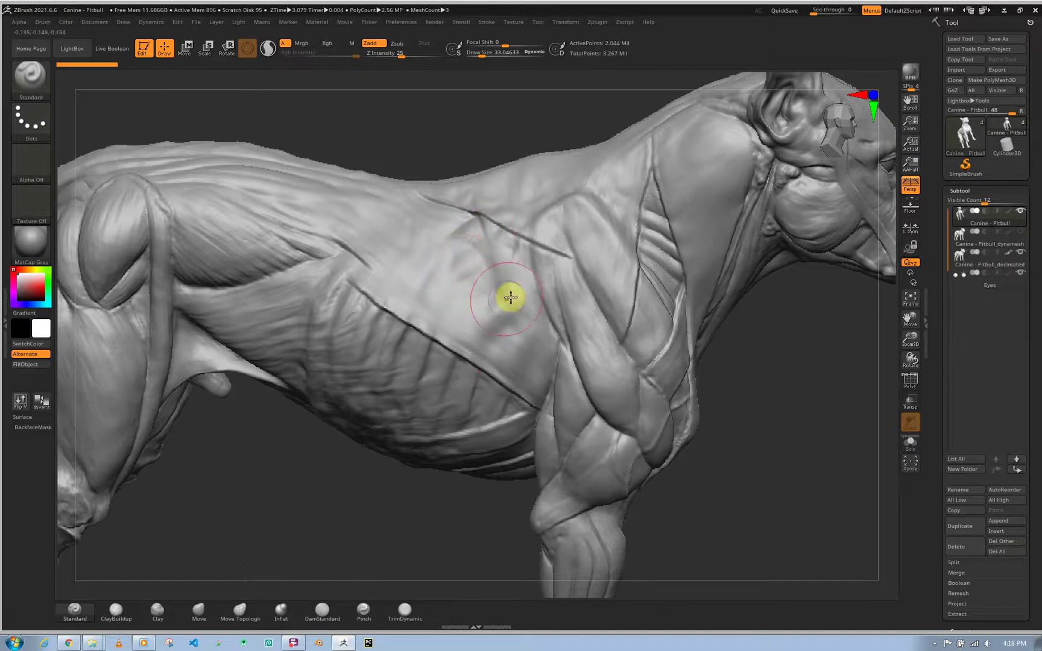
right_drag(475, 291, 497, 291)
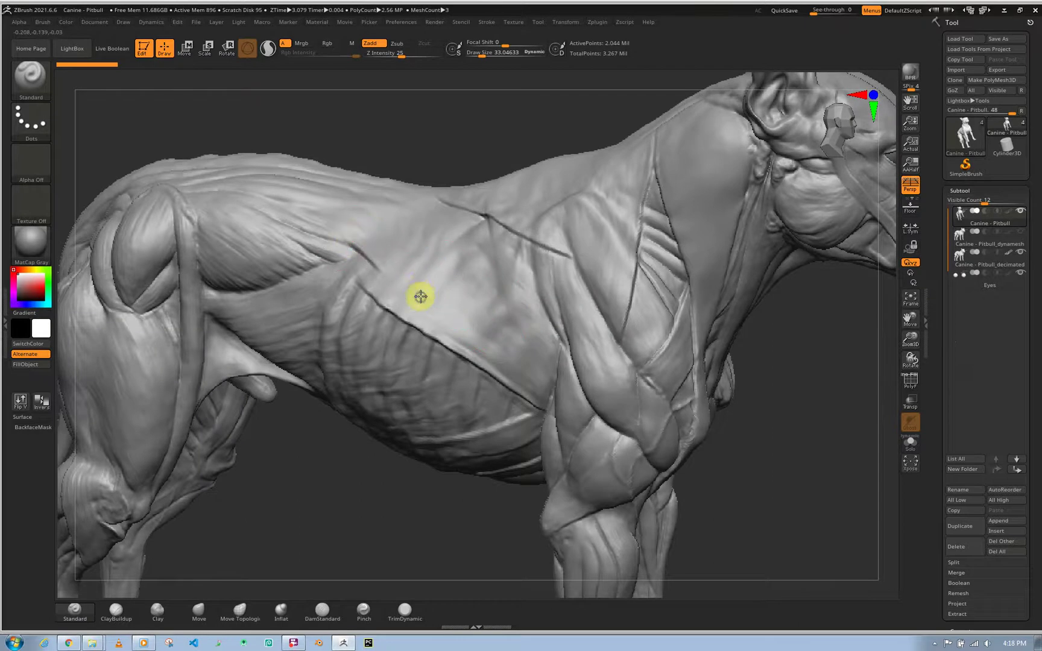
mouse_move(421, 298)
right_down()
mouse_move(465, 310)
mouse_move(536, 378)
right_up()
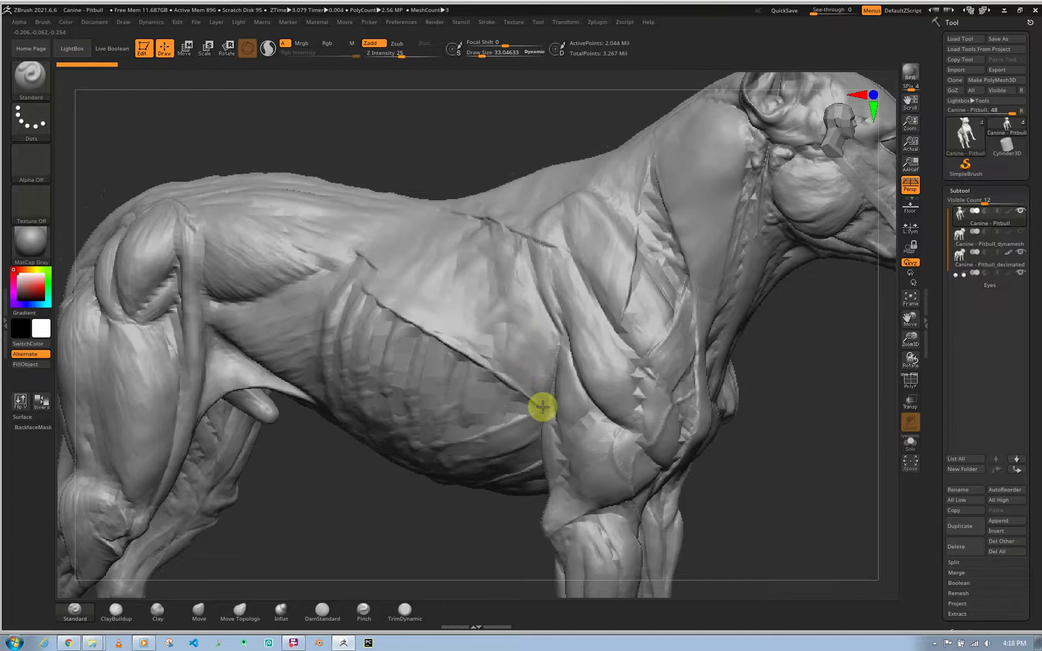
mouse_move(543, 404)
right_down()
mouse_move(393, 327)
mouse_move(447, 314)
mouse_move(546, 335)
mouse_move(545, 300)
mouse_move(512, 309)
mouse_move(435, 300)
mouse_move(608, 311)
mouse_move(456, 310)
mouse_move(440, 333)
mouse_move(463, 315)
mouse_move(486, 344)
mouse_move(415, 319)
right_up()
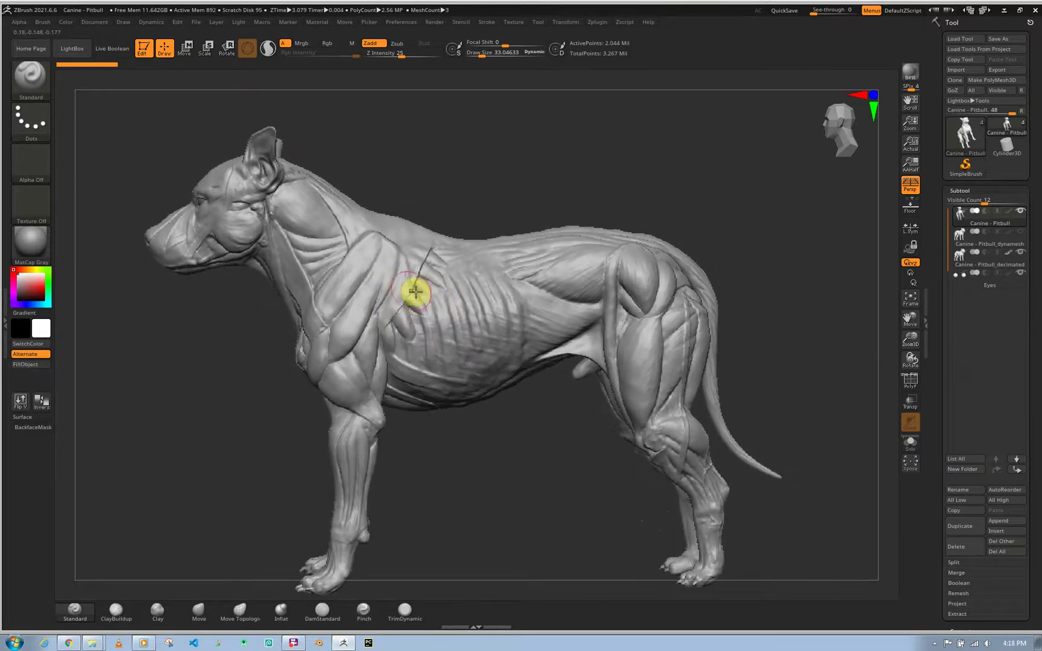
- Reduce the brush draw size to about 17
ctrl+right_drag(449, 323, 366, 312)
key(s)
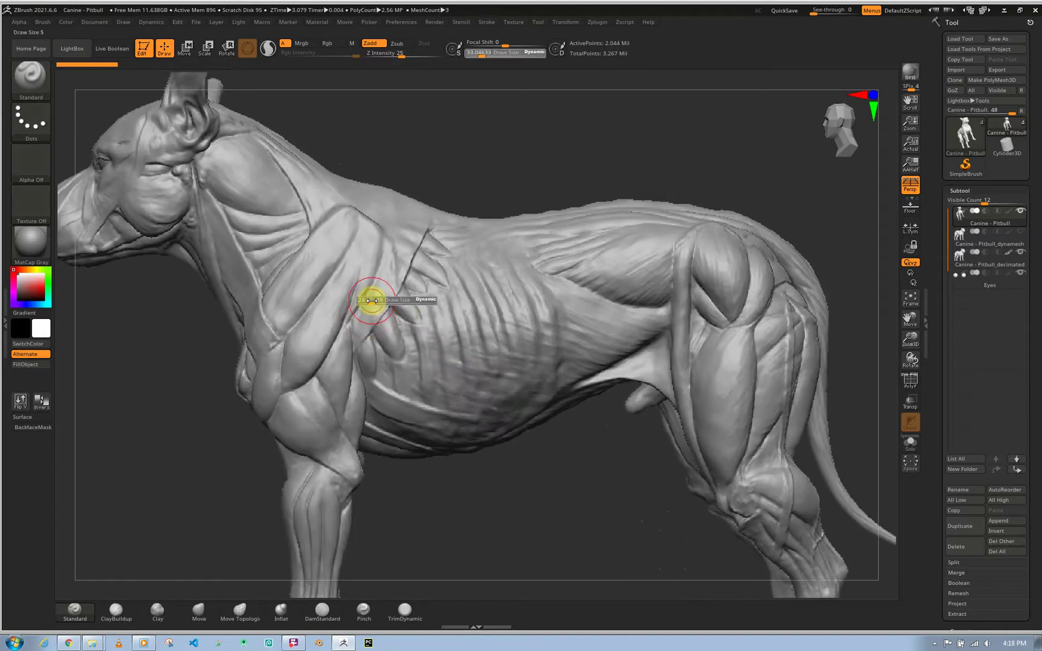
drag(369, 300, 356, 300)
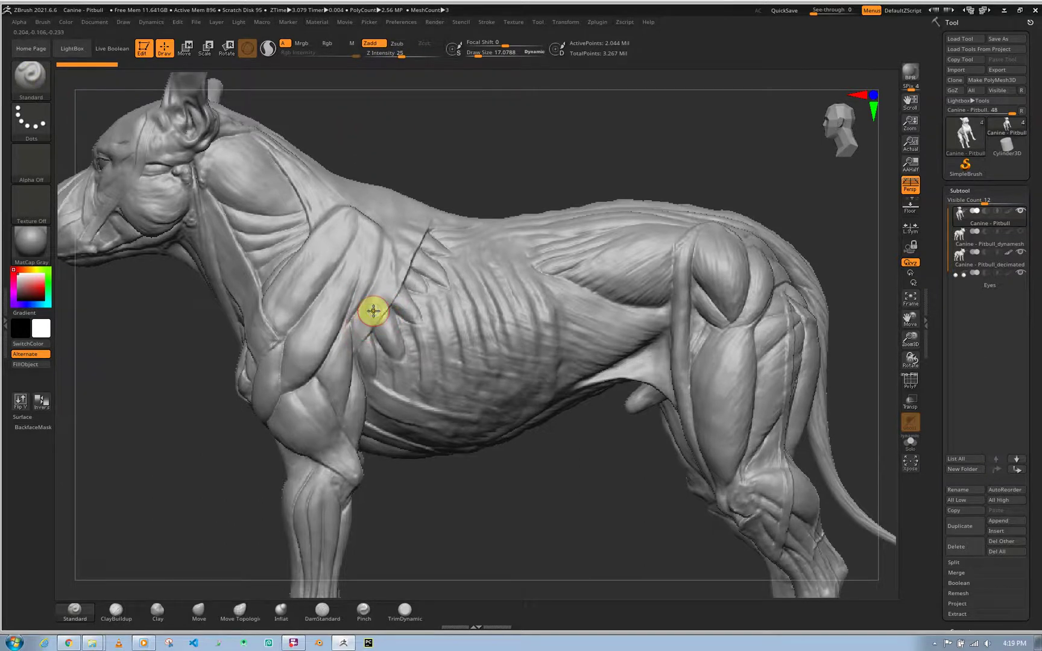
right_drag(376, 310, 377, 319)
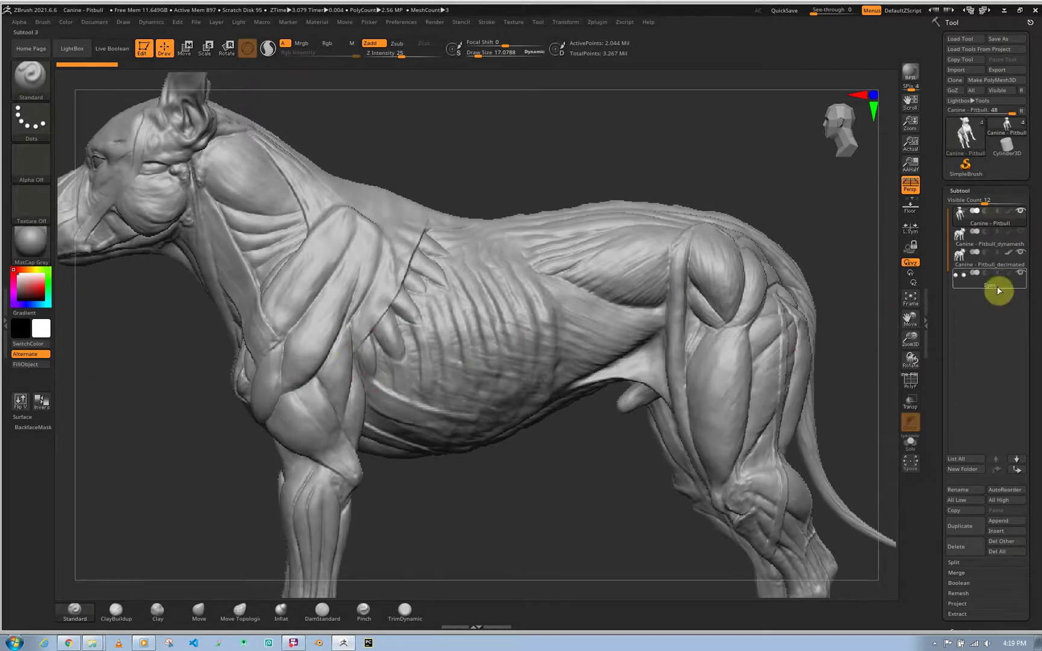
- Make the hidden Canine - Pitbull_dynamesh subtool visible and active, with the whole dog in view
click(1023, 236)
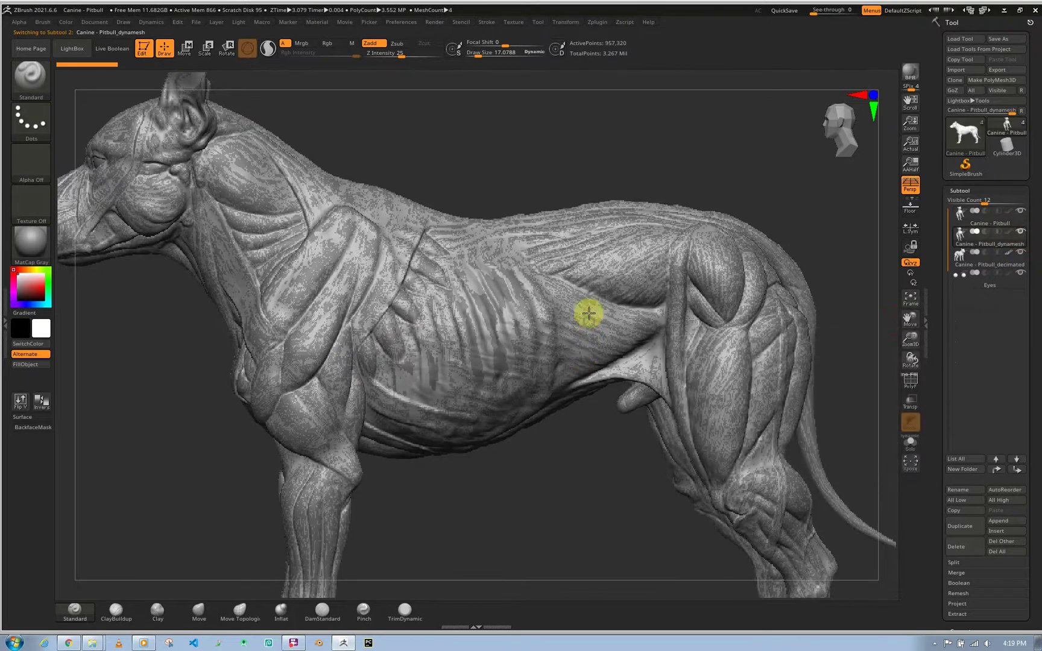
right_drag(482, 310, 482, 310)
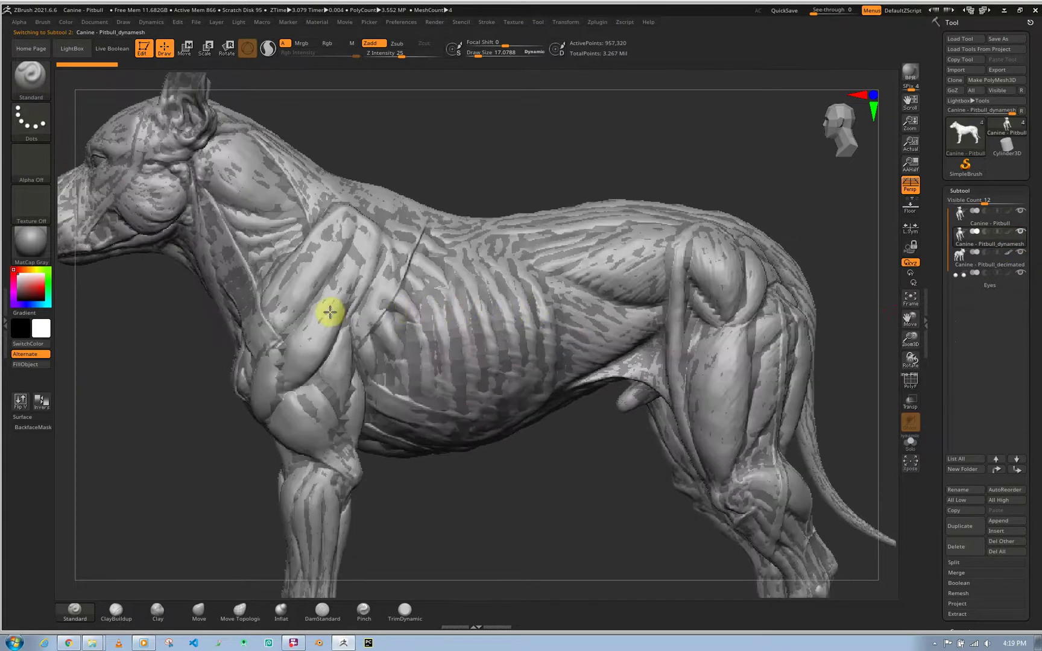
ctrl+right_drag(330, 312, 402, 341)
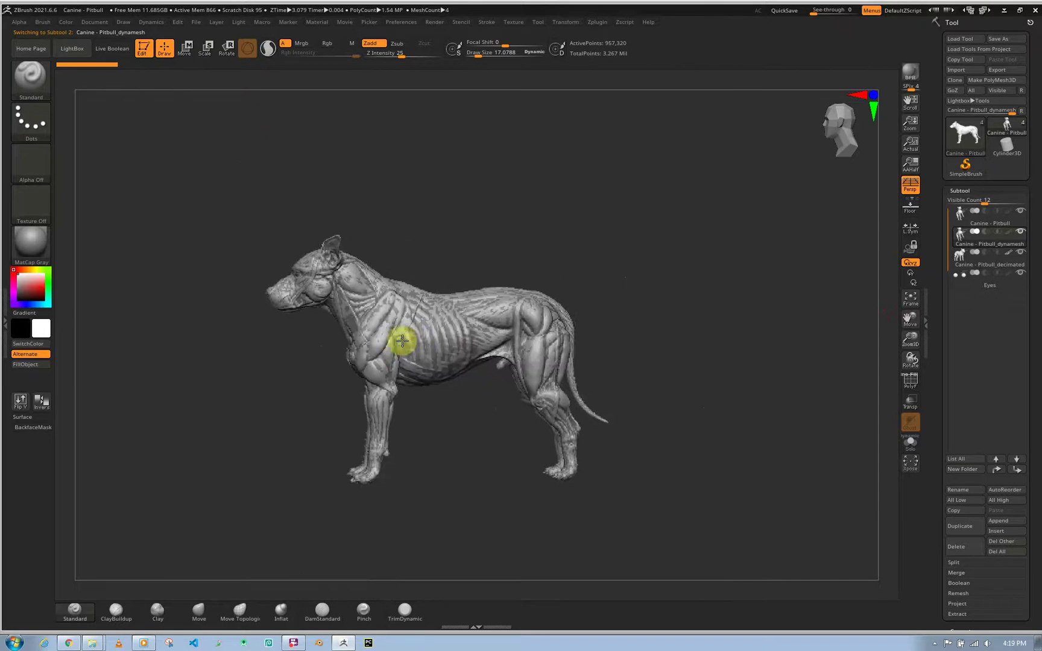
- Reset the transform gizmo's orientation and centre it on the dynamesh dog
key(e)
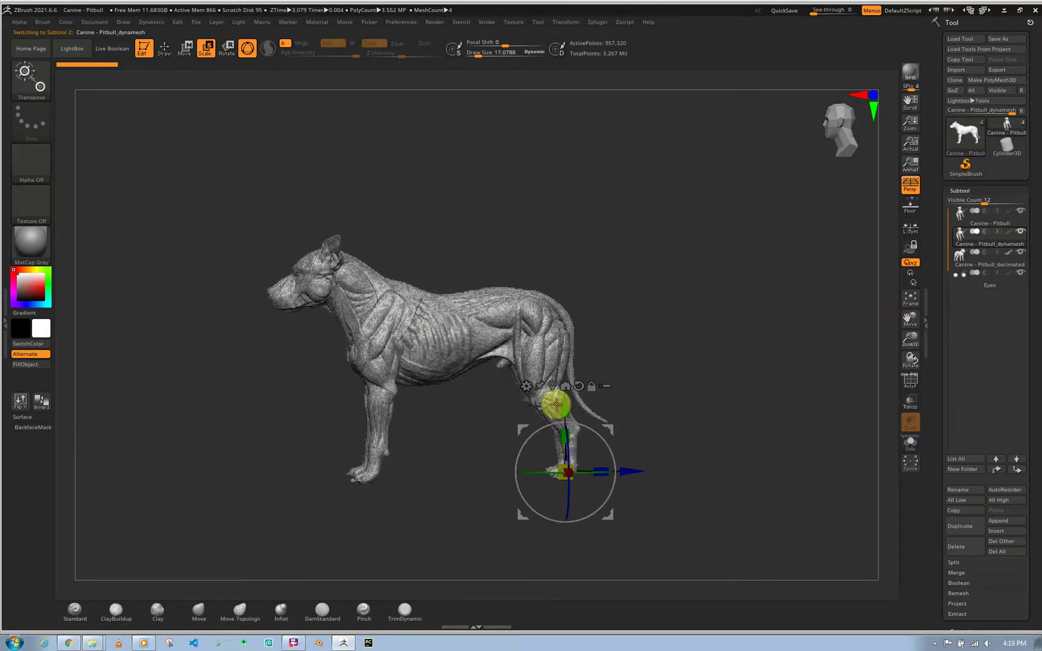
key(w)
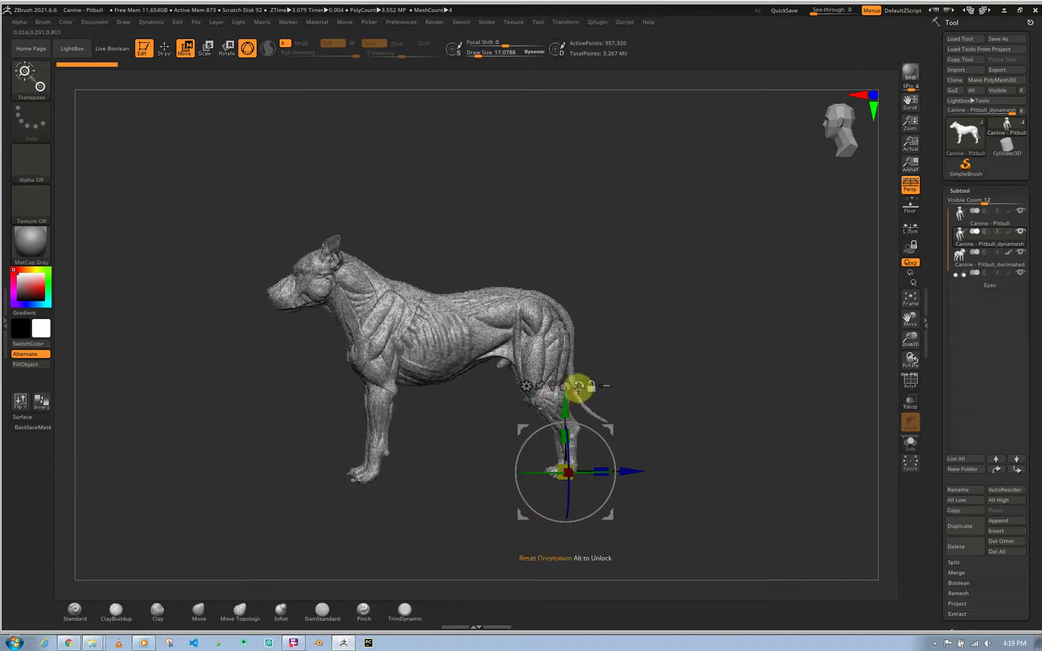
click(578, 386)
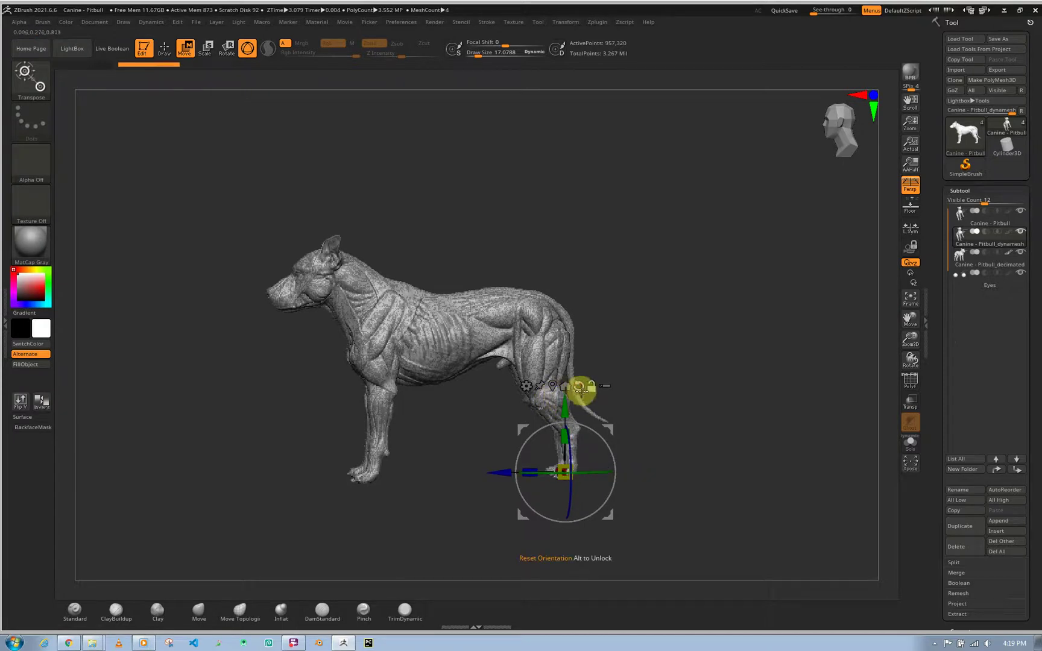
click(553, 386)
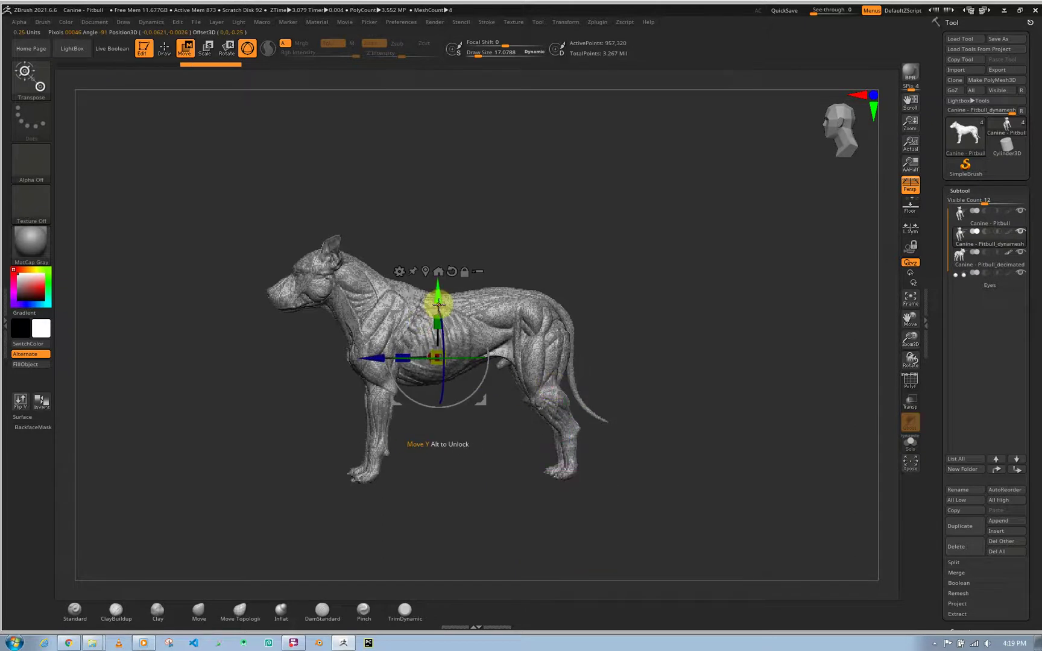
- Move the dynamesh dog straight up above the original and rotate it about Y to face the opposite way
drag(439, 305, 421, 92)
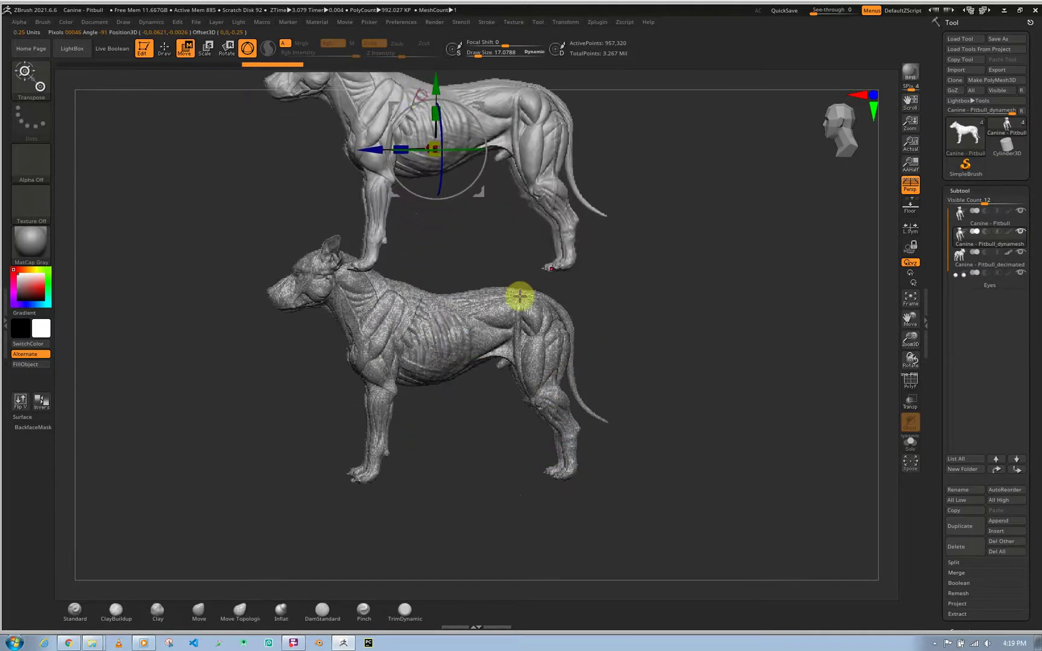
alt+drag(480, 261, 472, 378)
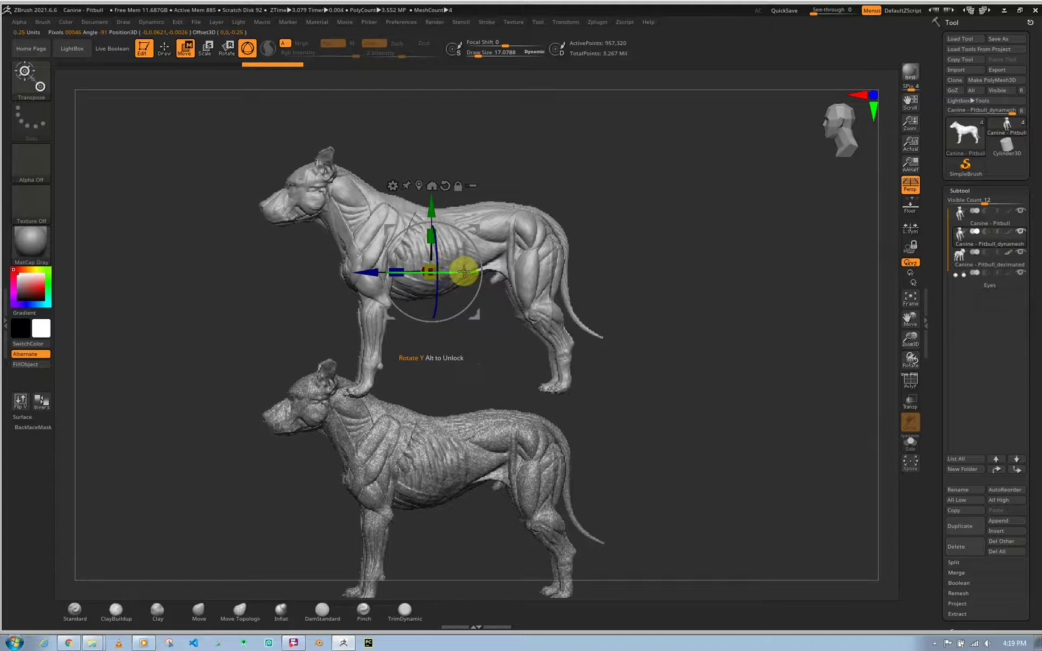
drag(464, 271, 734, 295)
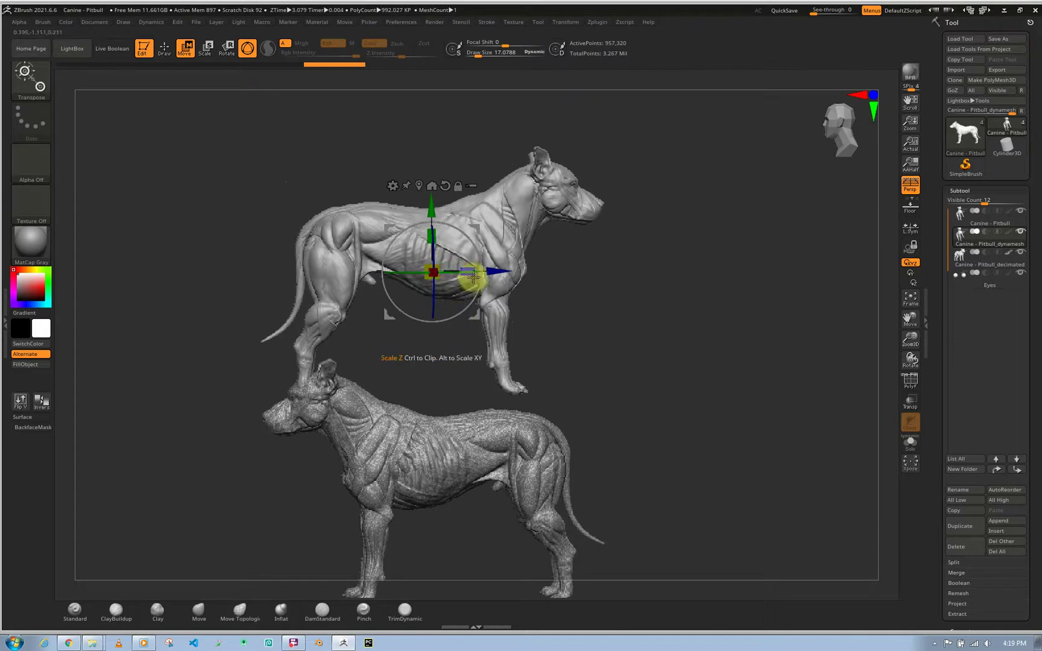
- Return to Draw mode and toggle the visibility of the Canine - Pitbull_decimated subtool
key(q)
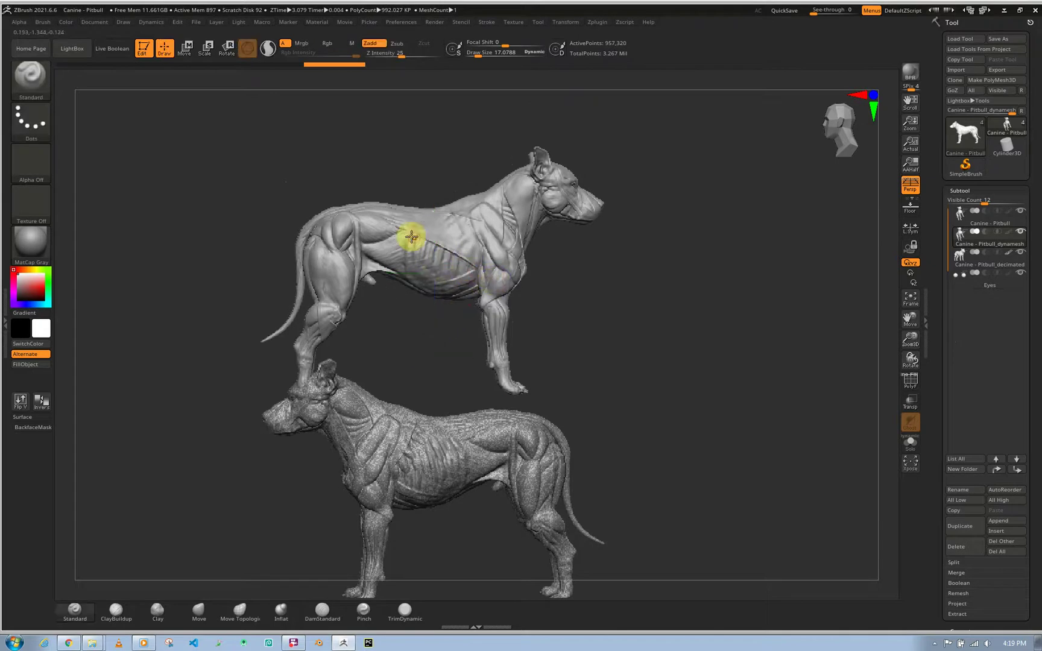
alt+right_drag(477, 275, 418, 361)
click(1020, 252)
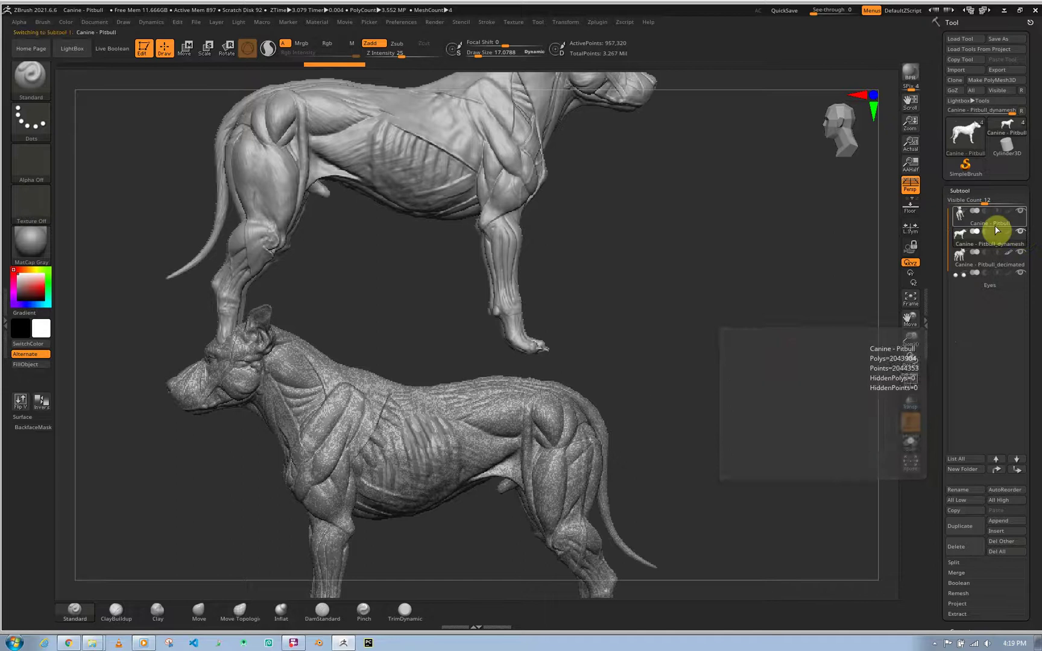
- Hide the Canine - Pitbull_decimated subtool so only the original dog and the flipped copy above it are shown
click(1022, 253)
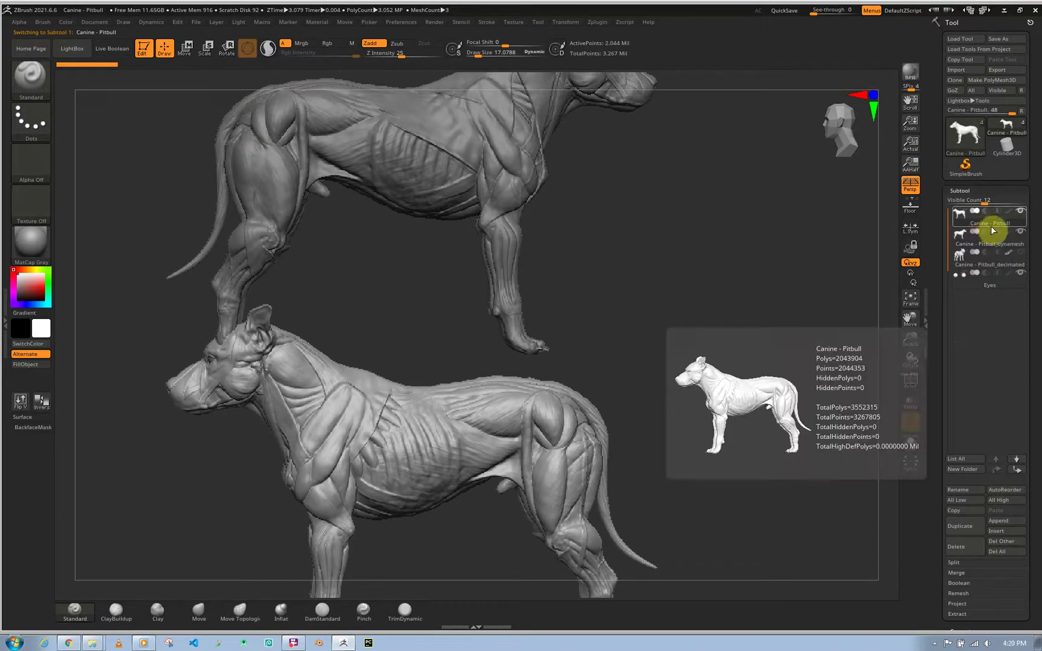
right_drag(408, 389, 354, 427)
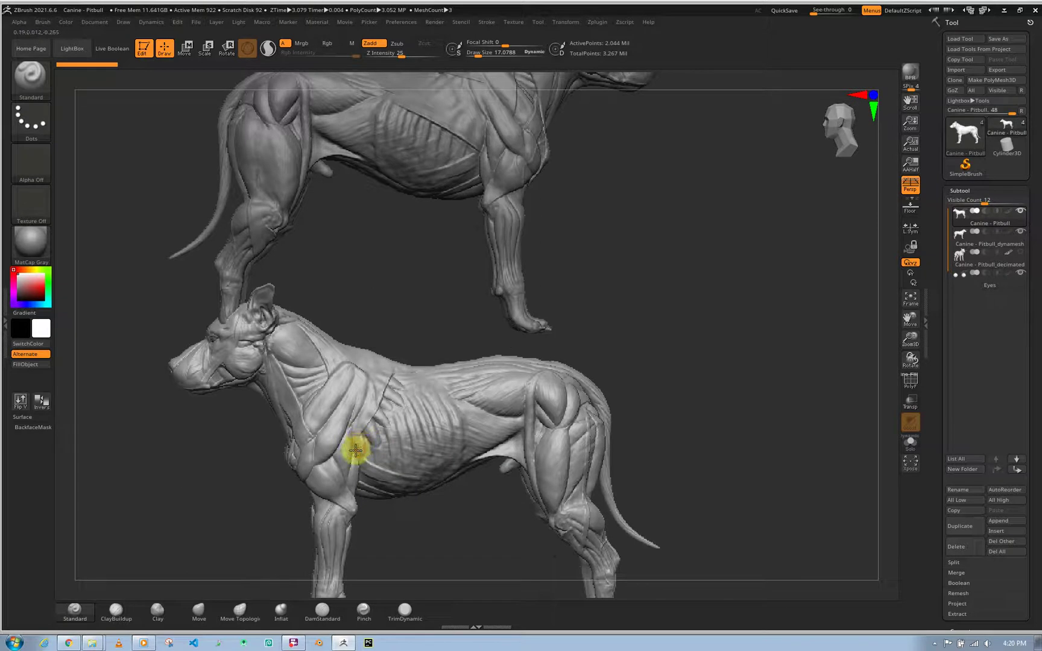
key(ctrl)
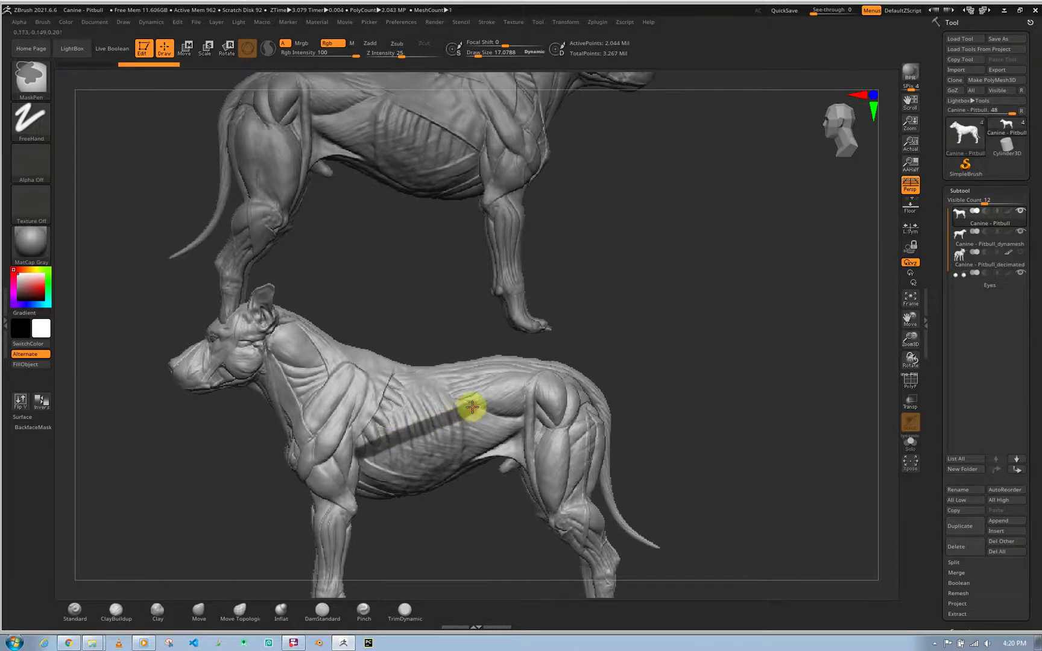
mouse_move(385, 460)
alt+right_down()
mouse_move(443, 536)
mouse_move(392, 465)
alt+right_up()
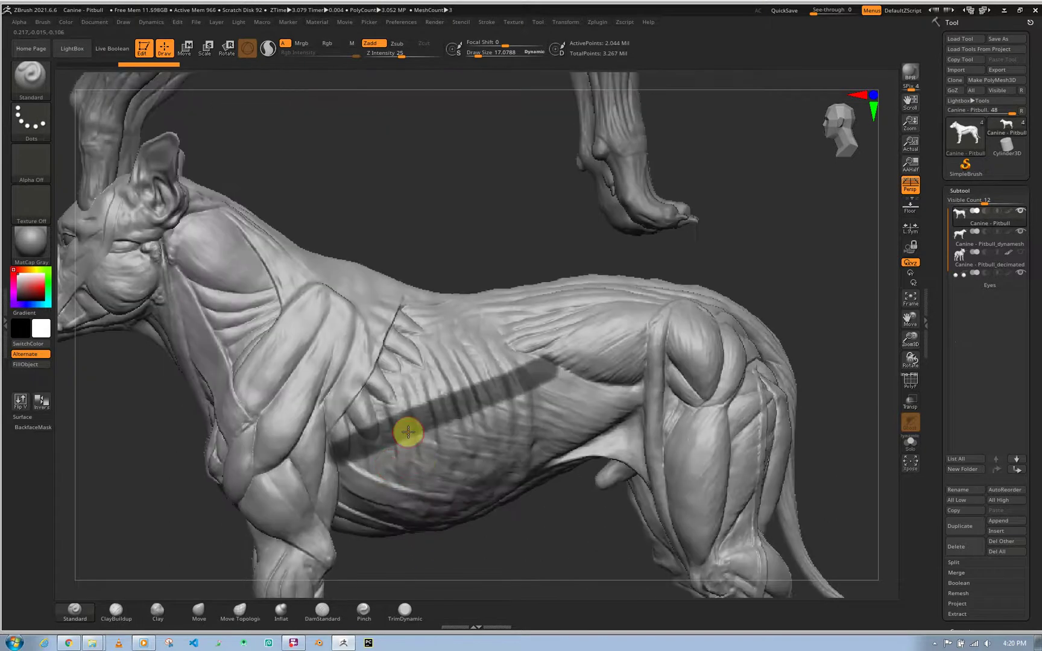
scroll(342, 410, down, 3)
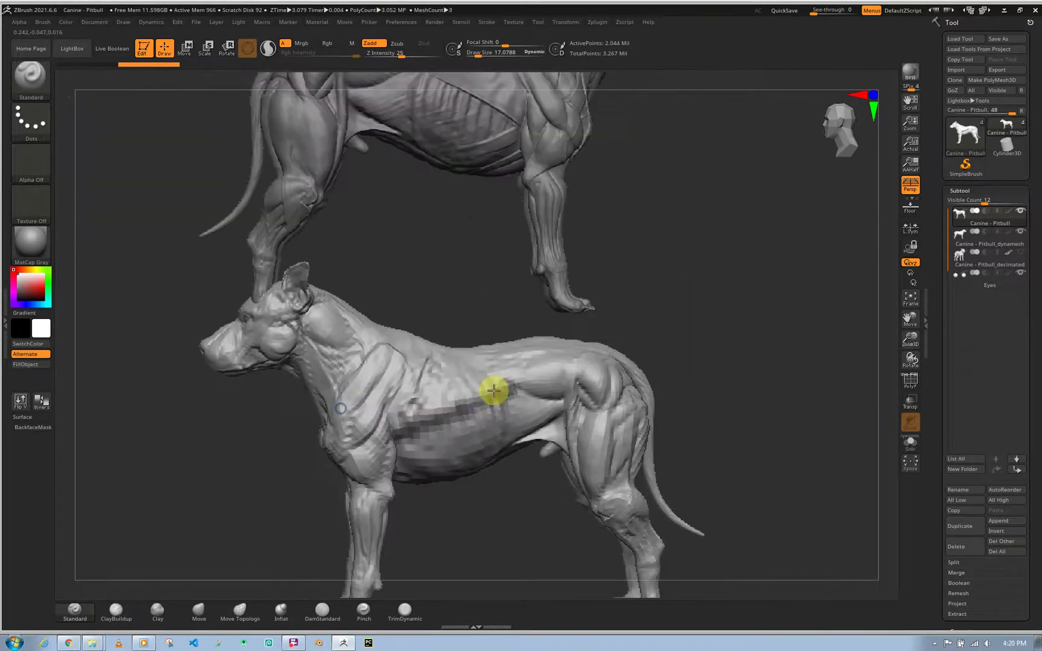
alt+right_drag(494, 391, 436, 456)
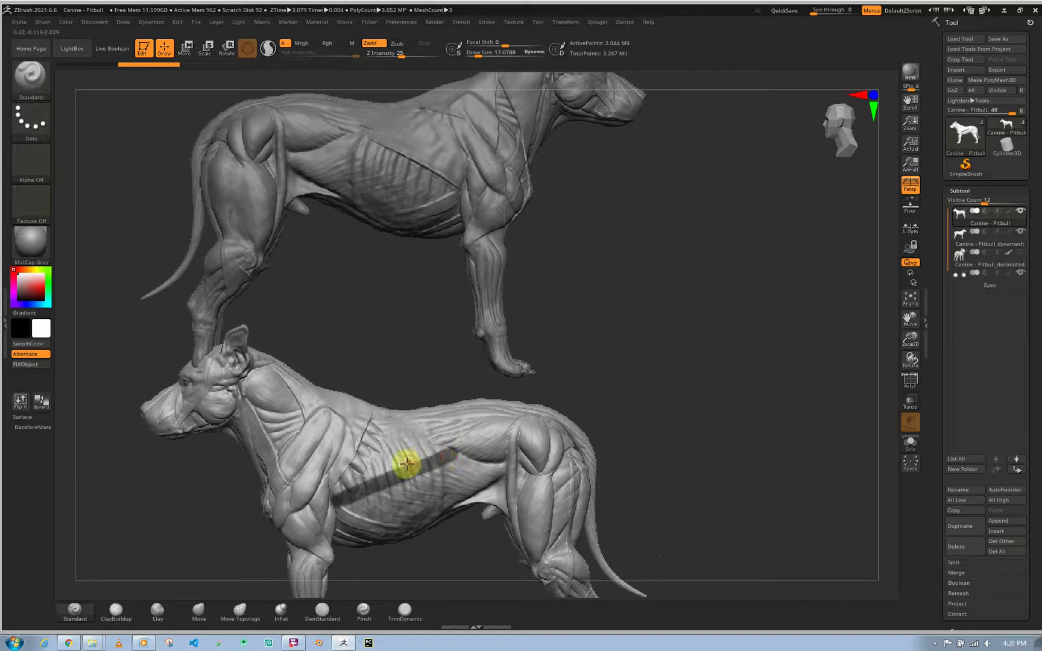
key(ctrl)
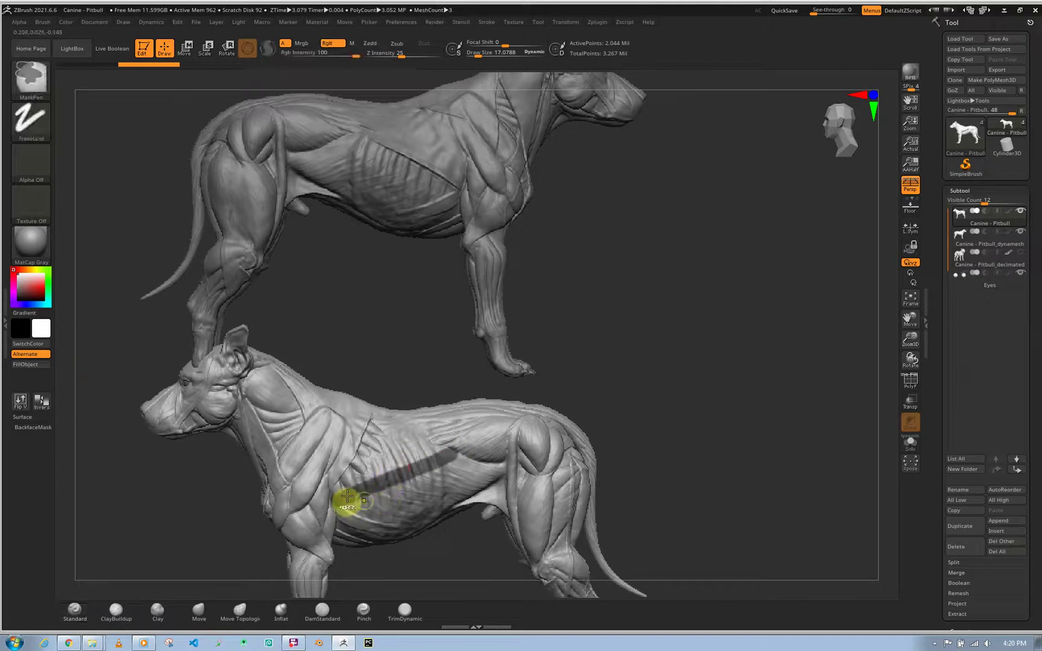
key(ctrl+z)
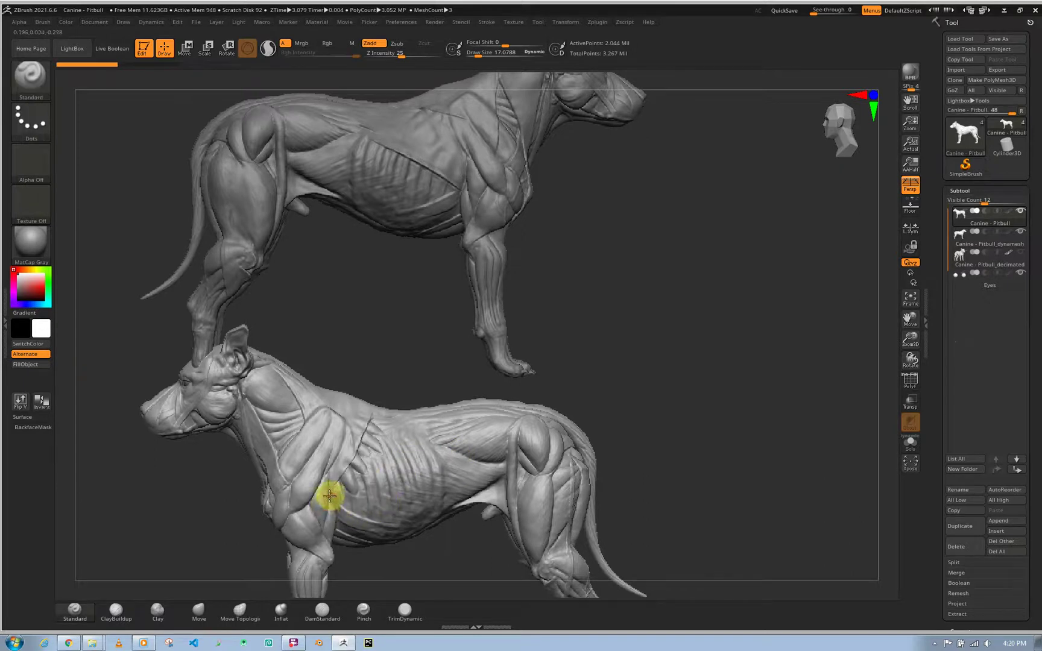
key(ctrl)
key(ctrl)
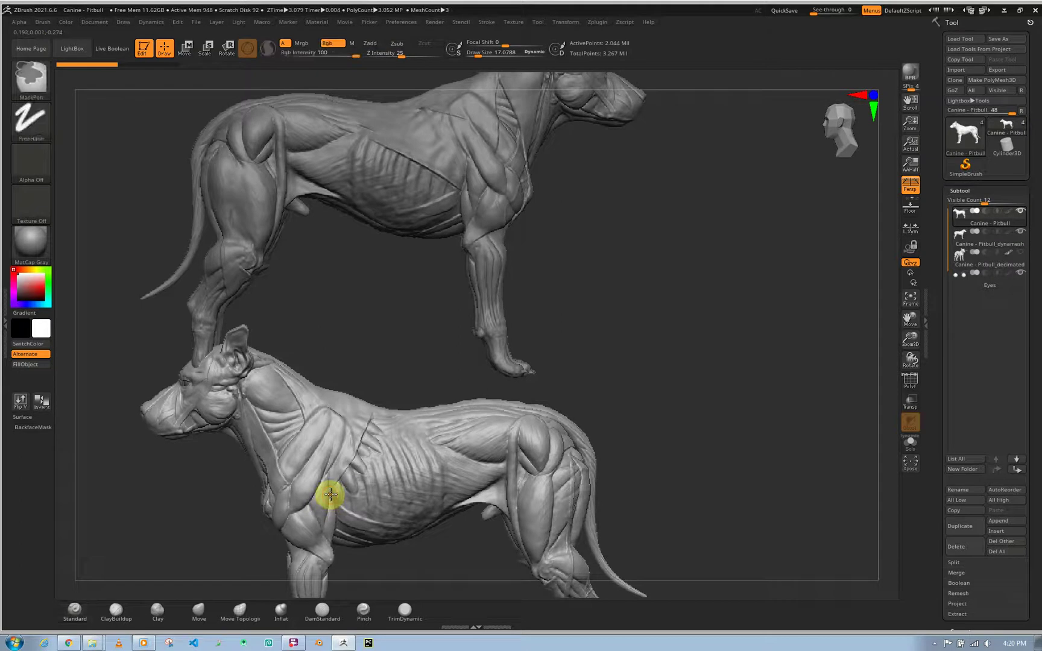
ctrl+click(336, 492)
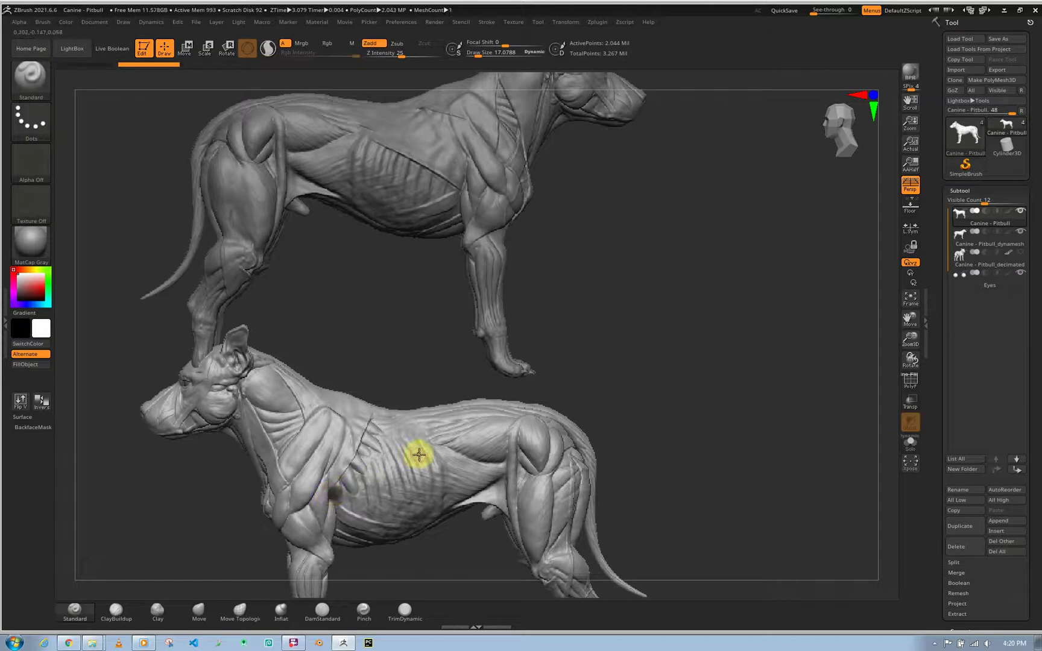
key(shift)
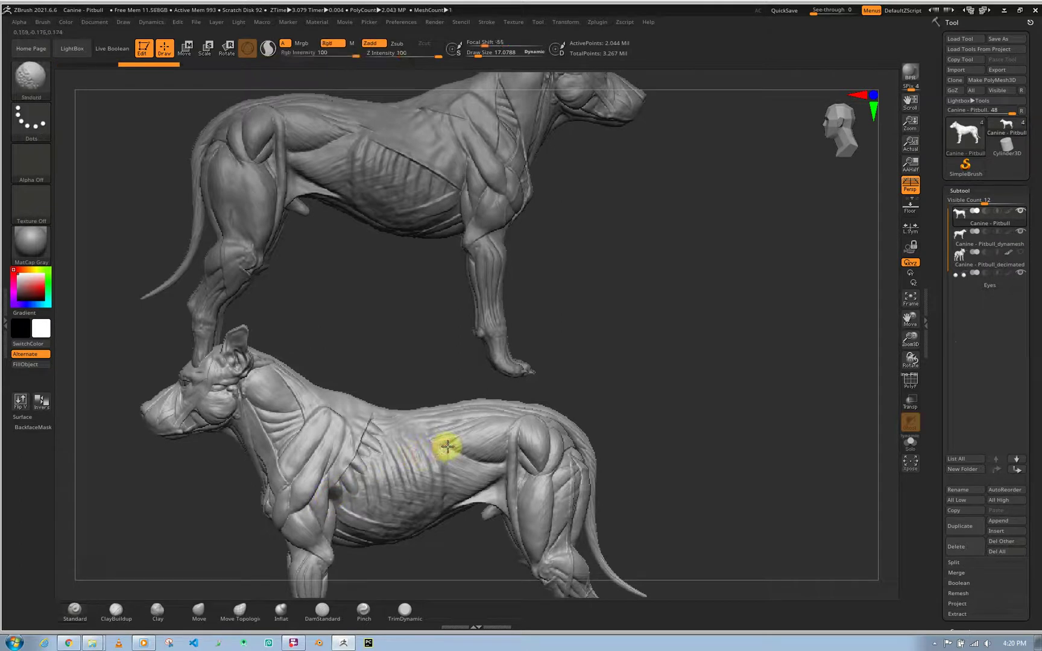
shift+drag(448, 447, 444, 450)
key(ctrl+z)
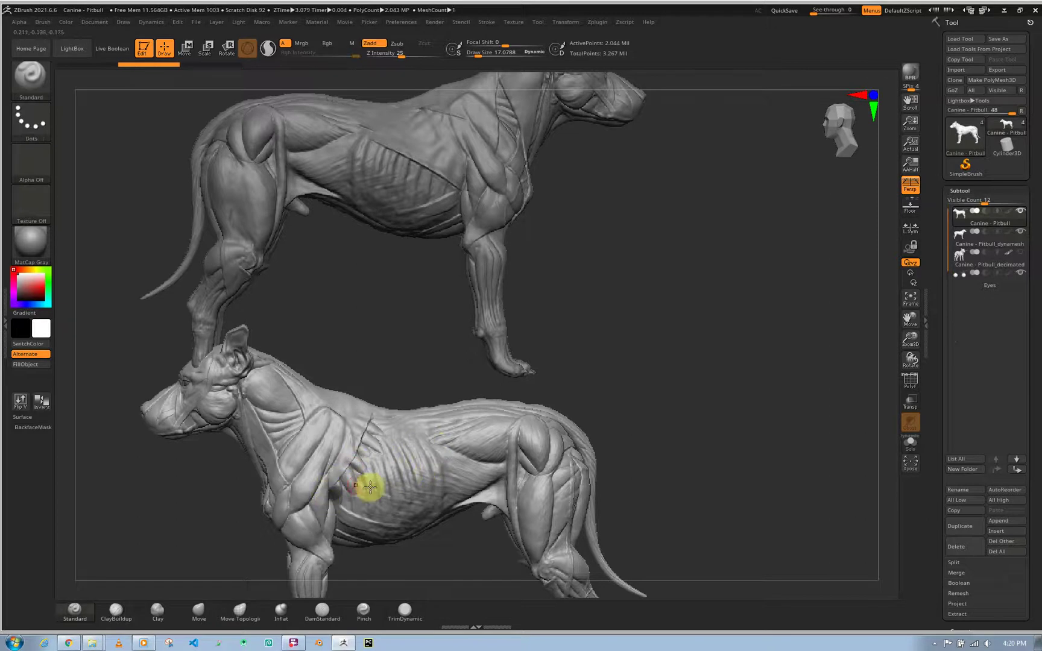
mouse_move(329, 490)
shift+mouse_down()
mouse_move(347, 516)
mouse_move(349, 481)
mouse_move(448, 443)
shift+mouse_up()
key(ctrl+z)
key(ctrl+z)
- Mask the upper ribcage of the lower dog from behind the shoulder and elbow back to the flank, with a straight diagonal lower edge
key(ctrl)
key(ctrl)
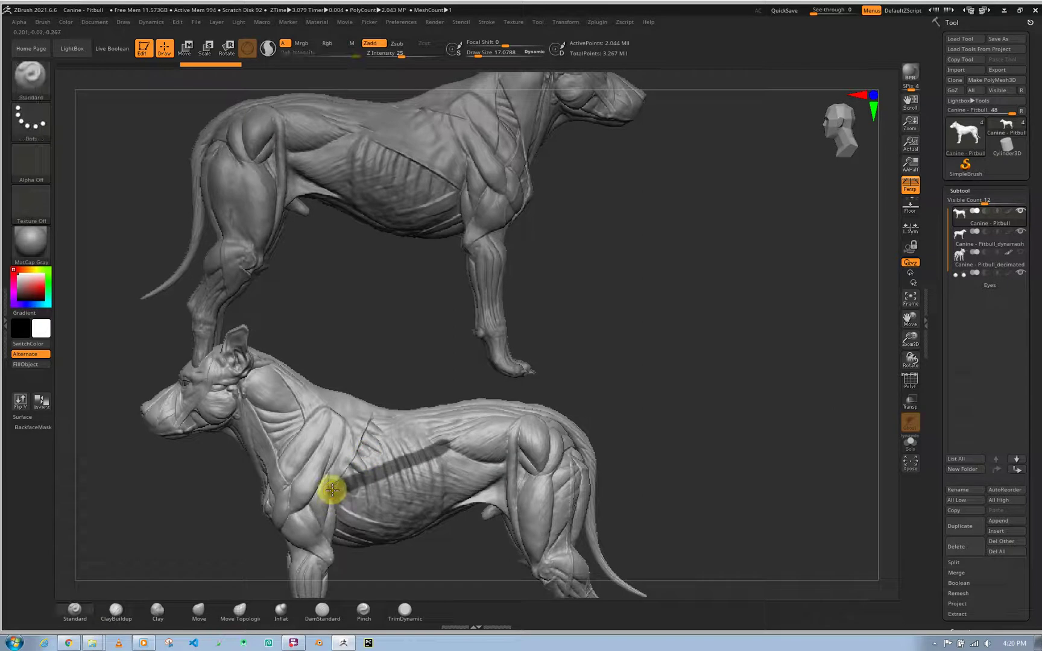
mouse_move(335, 488)
ctrl+mouse_down()
mouse_move(335, 477)
mouse_move(423, 446)
mouse_move(412, 438)
mouse_move(381, 453)
mouse_move(374, 427)
mouse_move(345, 473)
mouse_move(358, 442)
mouse_move(423, 435)
mouse_move(390, 431)
mouse_move(405, 430)
mouse_move(425, 444)
mouse_move(428, 435)
mouse_move(394, 425)
ctrl+mouse_up()
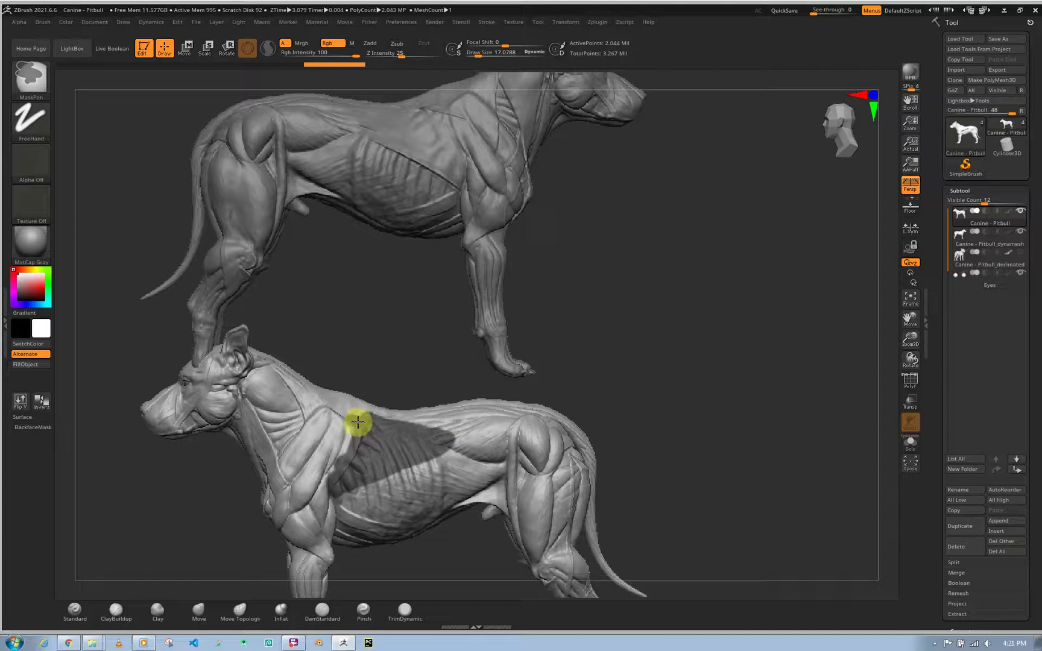
ctrl+drag(355, 410, 353, 412)
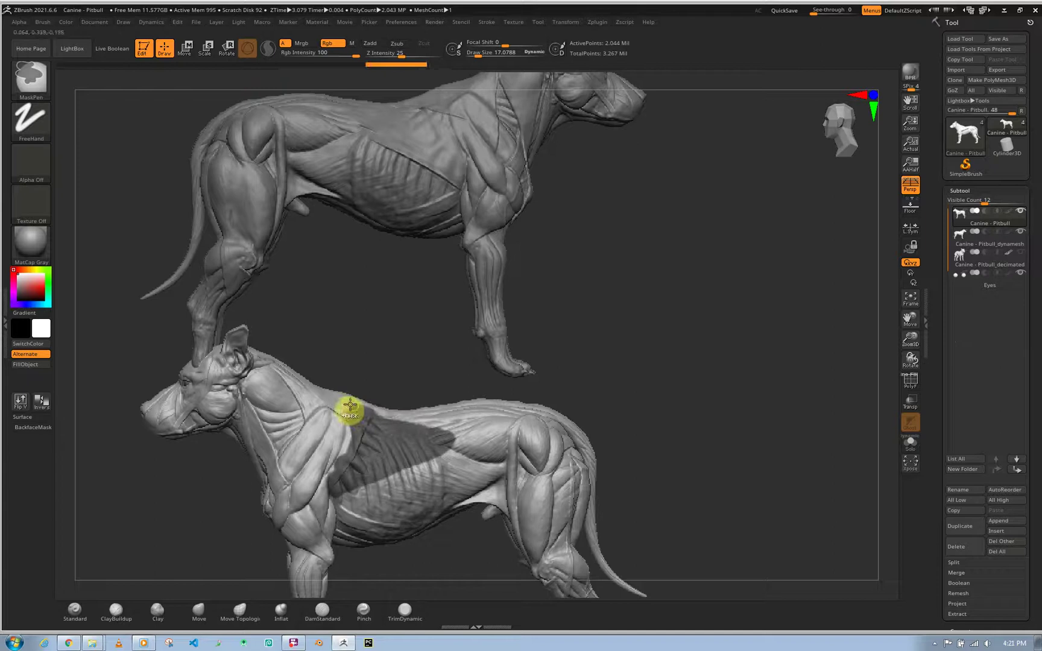
ctrl+alt+drag(342, 403, 397, 416)
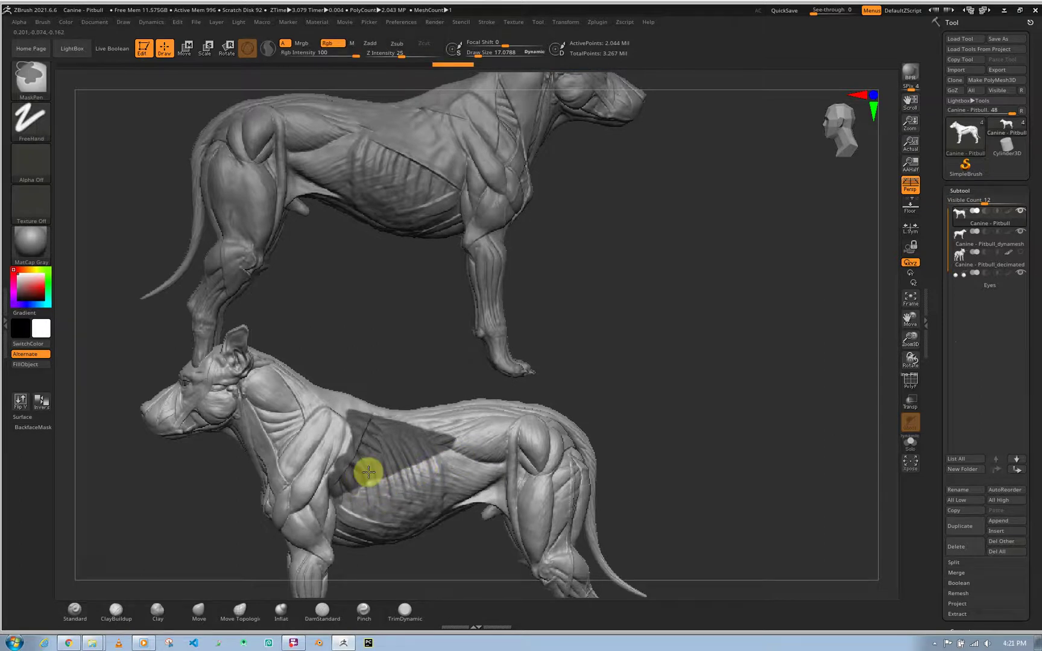
- Examine the masked ribcage muscles behind the lower dog's shoulder and the mask's diagonal edge up close
key(shift+d)
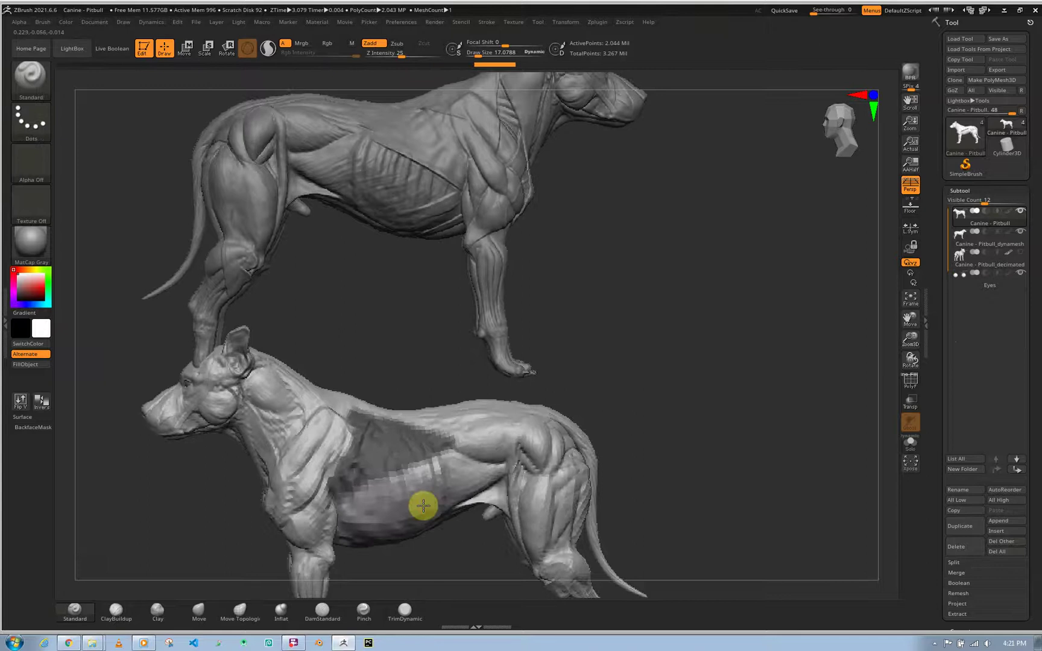
ctrl+right_drag(438, 528, 270, 279)
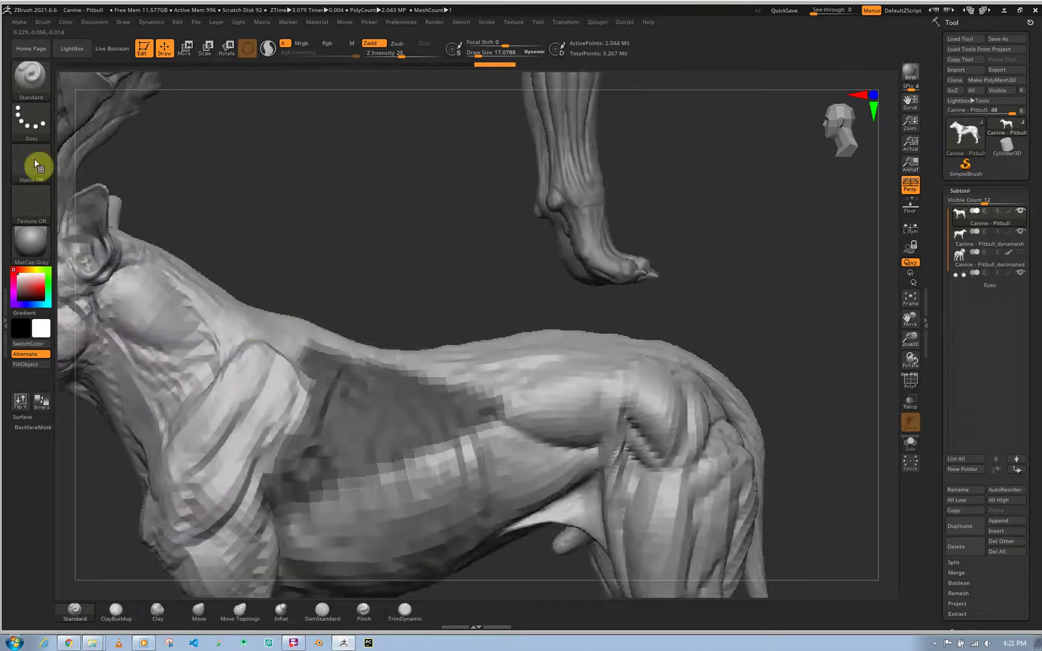
ctrl+click(31, 76)
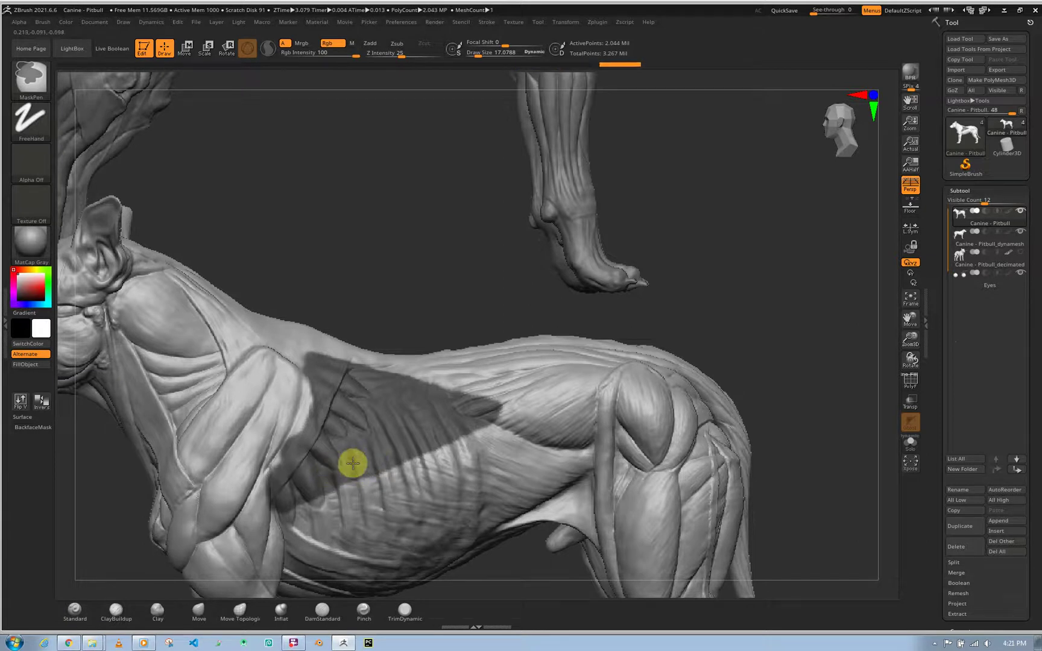
mouse_move(314, 472)
mouse_down()
mouse_move(289, 479)
mouse_move(313, 384)
mouse_up()
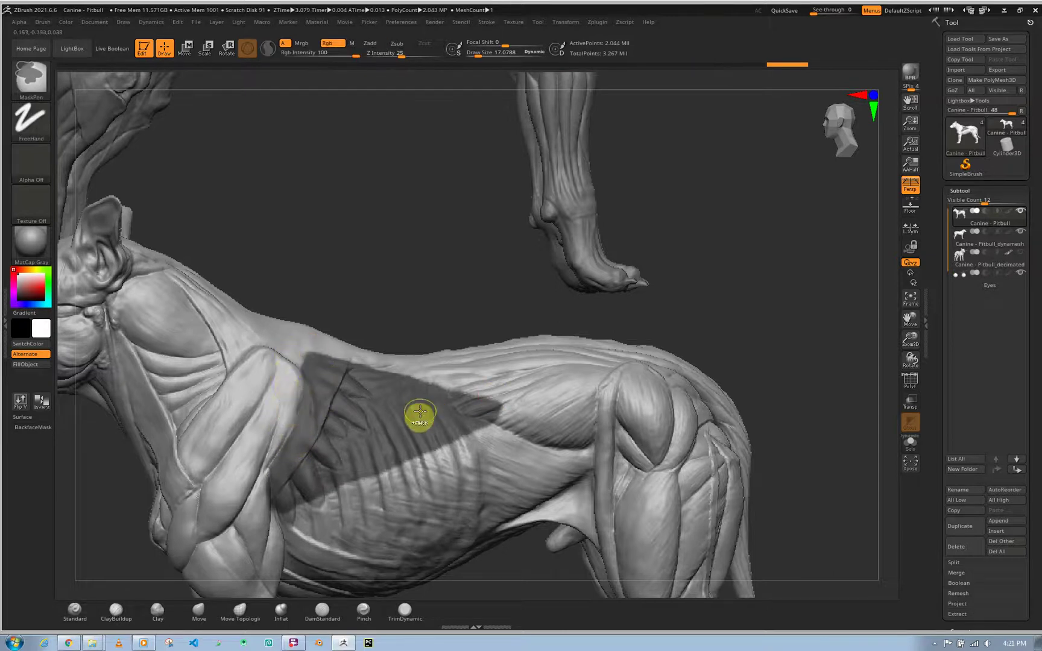
ctrl+click(392, 460)
key(ctrl)
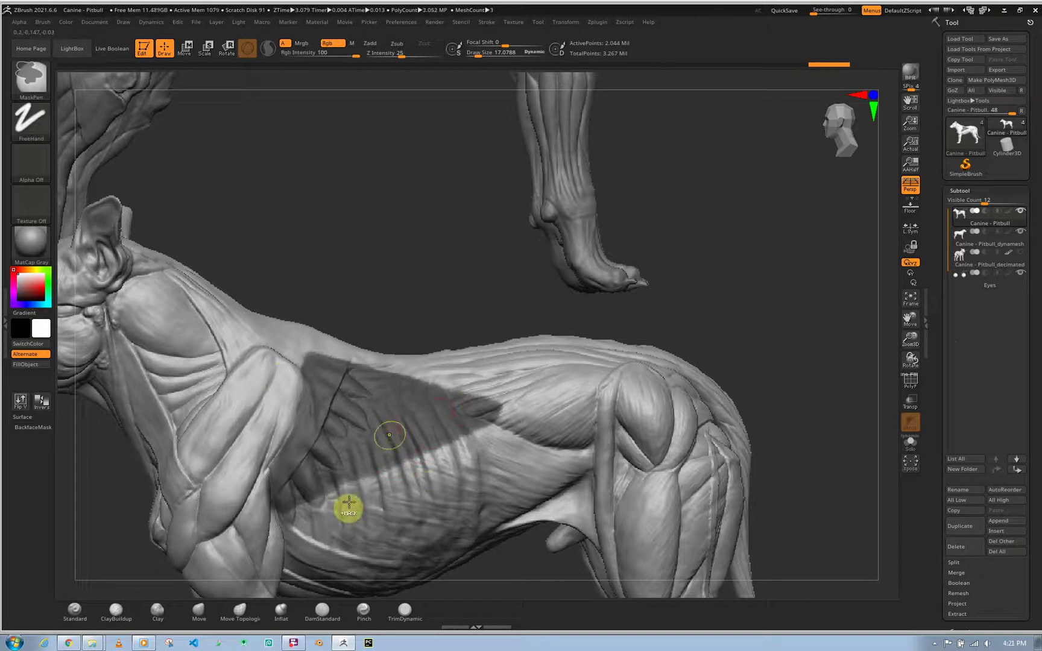
key(ctrl+z)
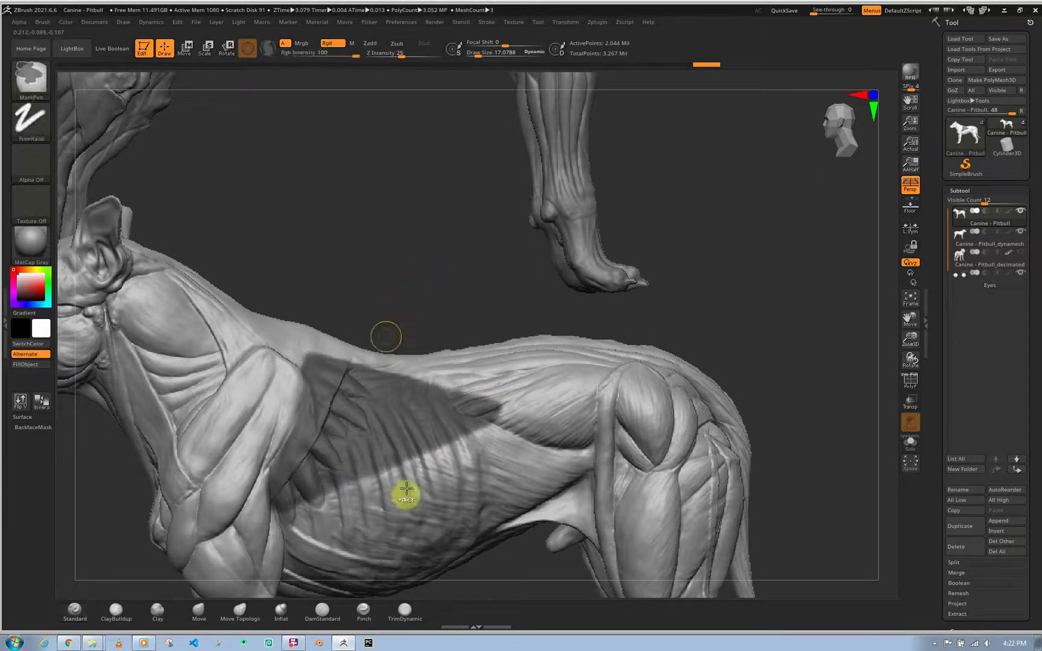
ctrl+drag(362, 475, 336, 468)
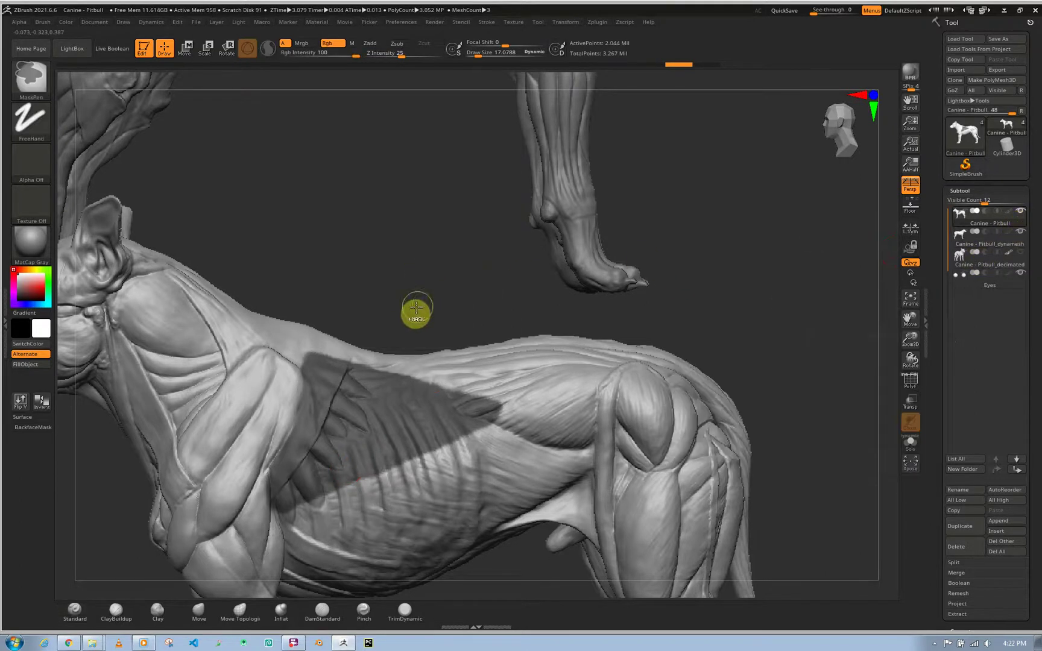
- Isolate the Canine - Pitbull subtool with Solo and invert its mask so only the upper ribcage patch is editable
key(ctrl+shift+s)
key(ctrl)
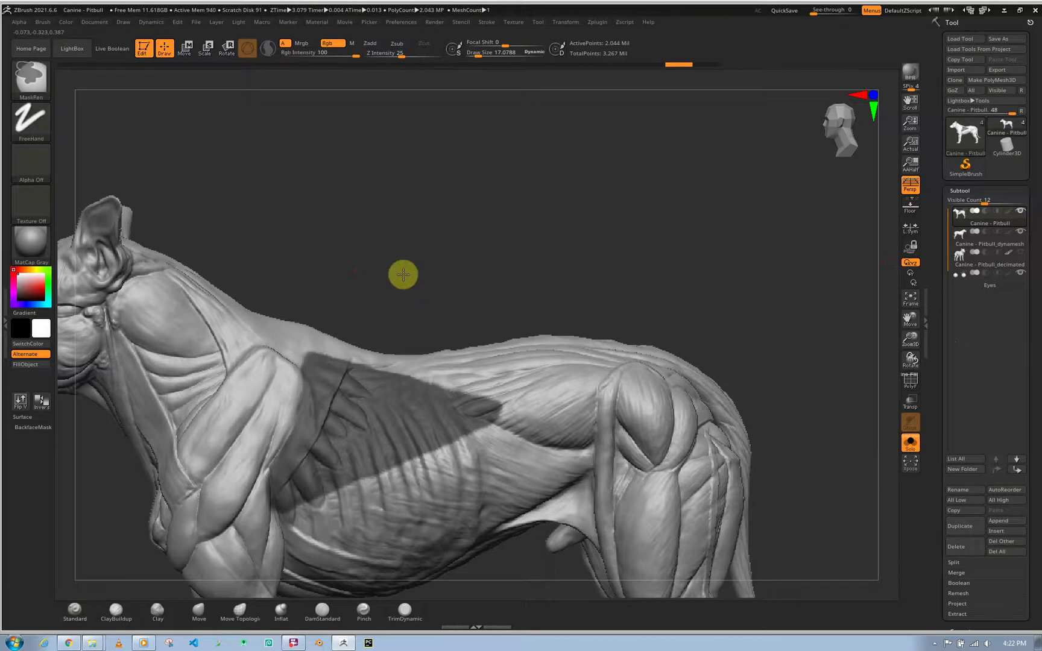
ctrl+click(404, 274)
mouse_move(334, 429)
alt+right_down()
mouse_move(365, 348)
mouse_move(406, 419)
alt+right_up()
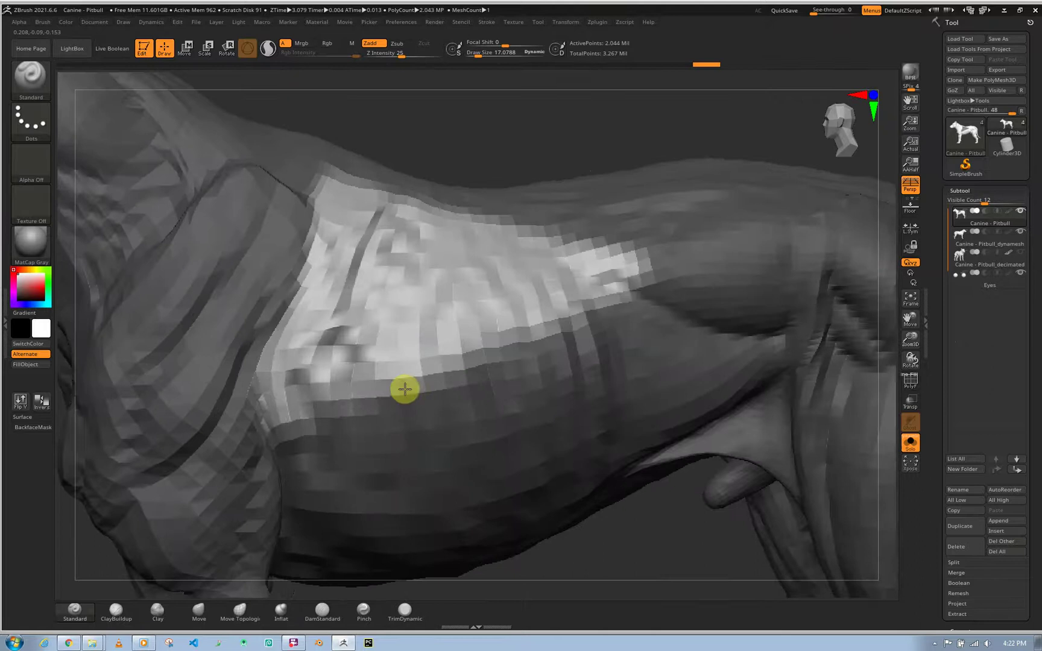
- Try working on the ribcage patch one subdivision level lower with the Standard brush at a Draw Size of about 23.25
key(shift)
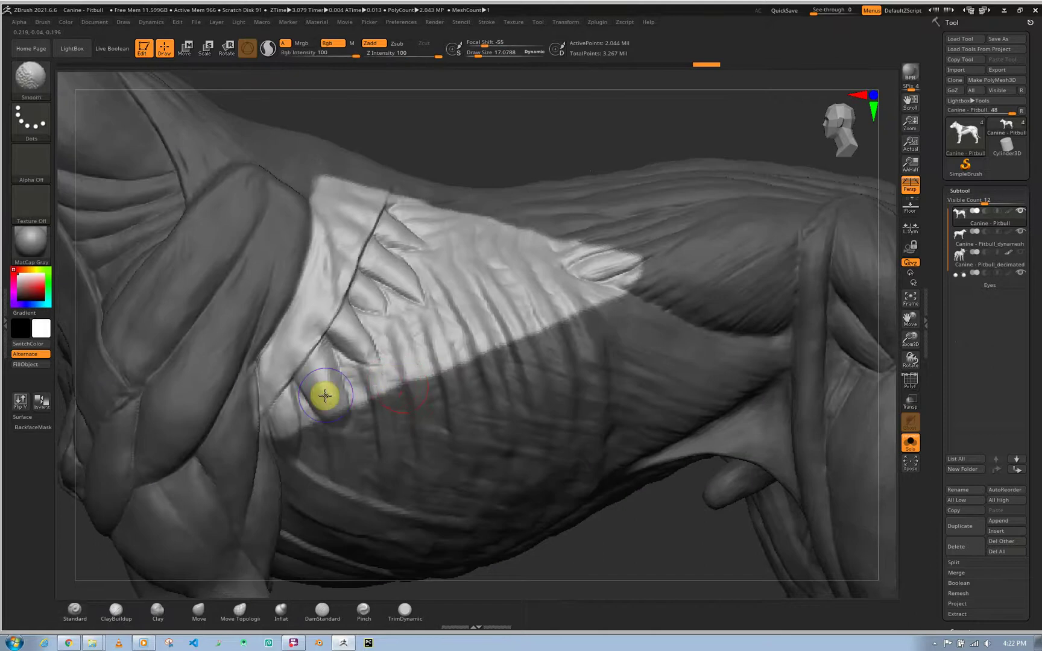
key(shift+d)
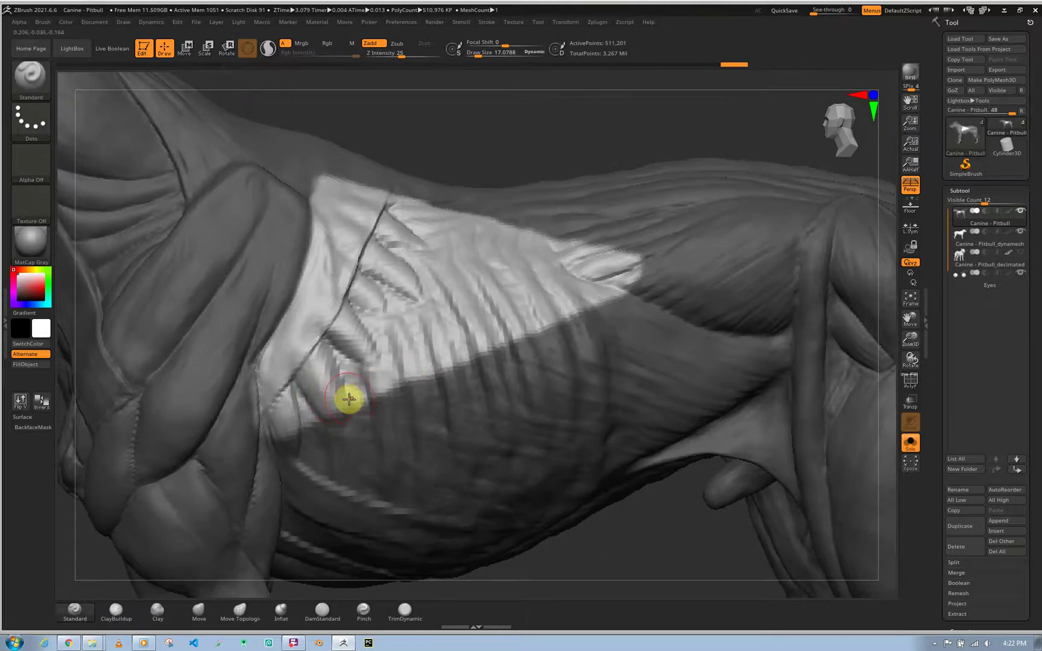
key(s)
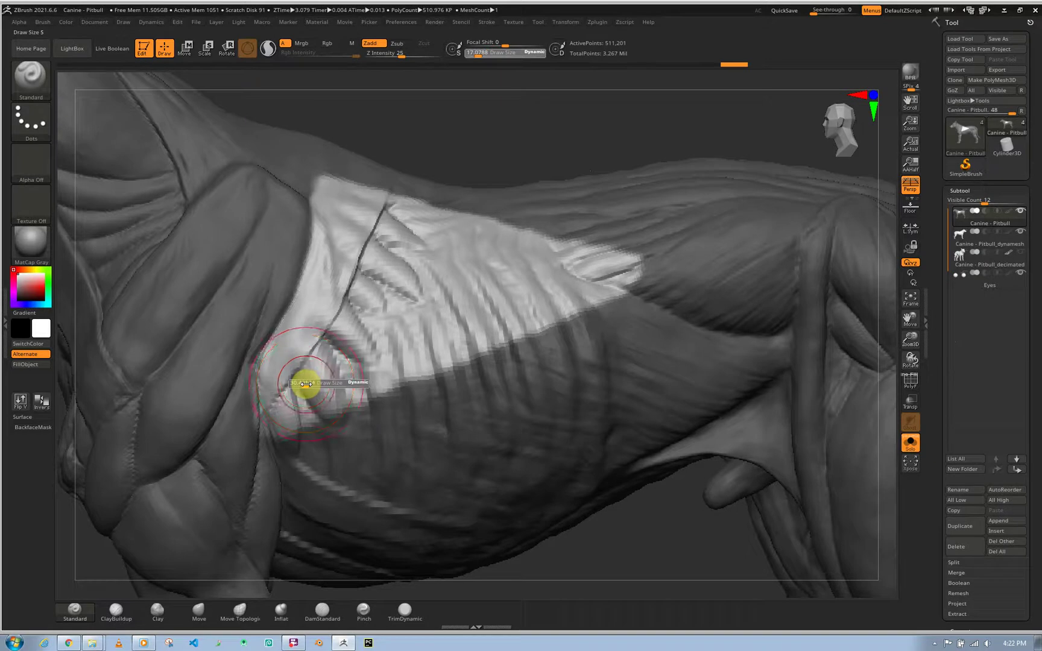
click(303, 383)
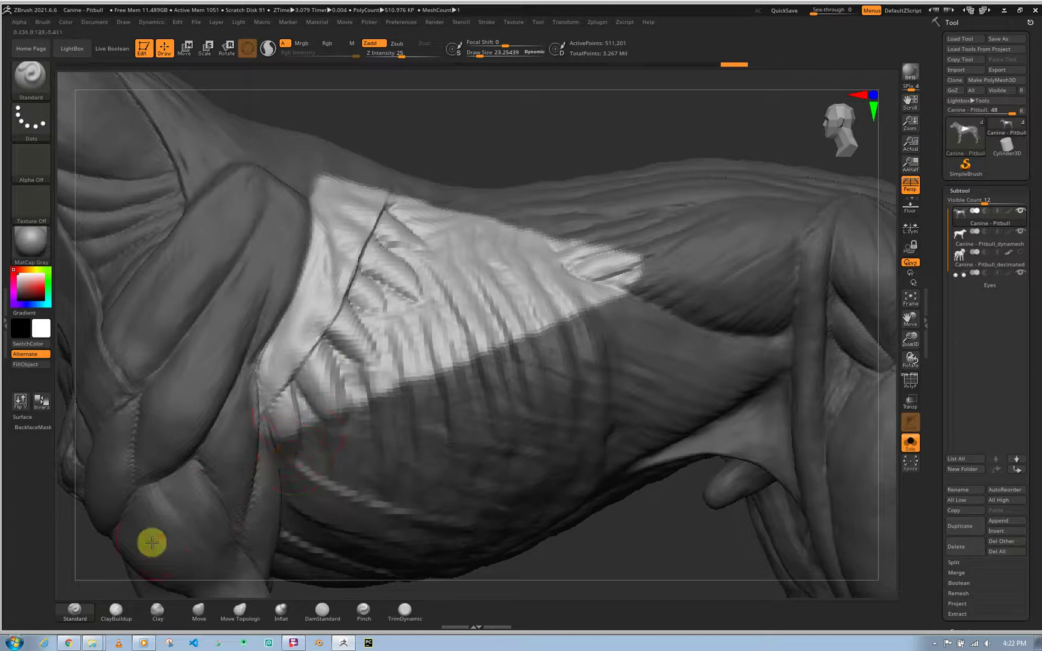
click(78, 614)
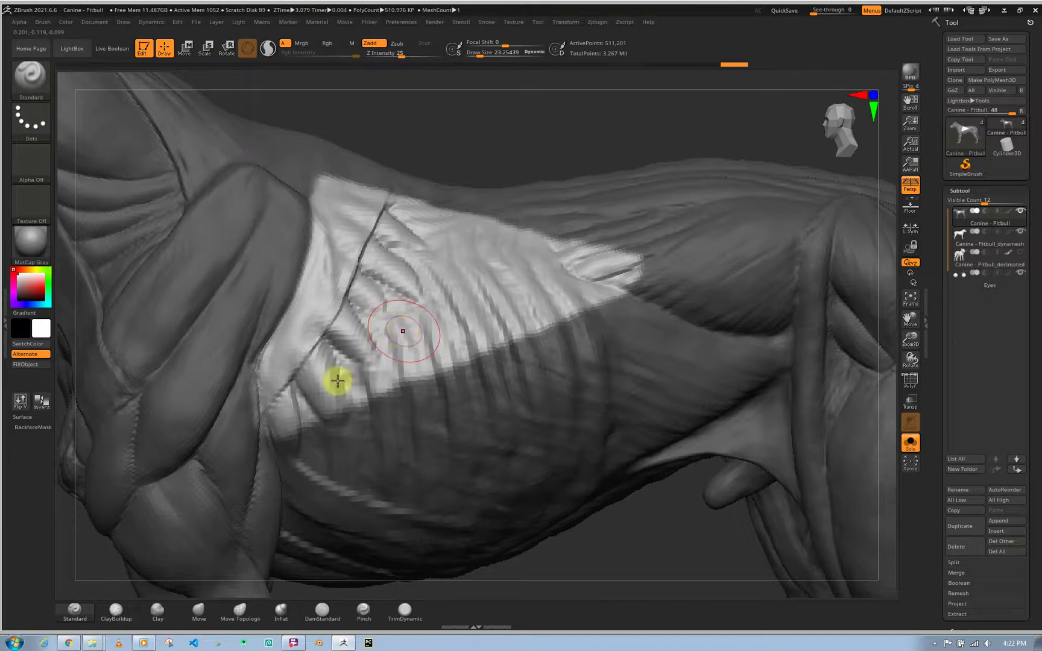
key(d)
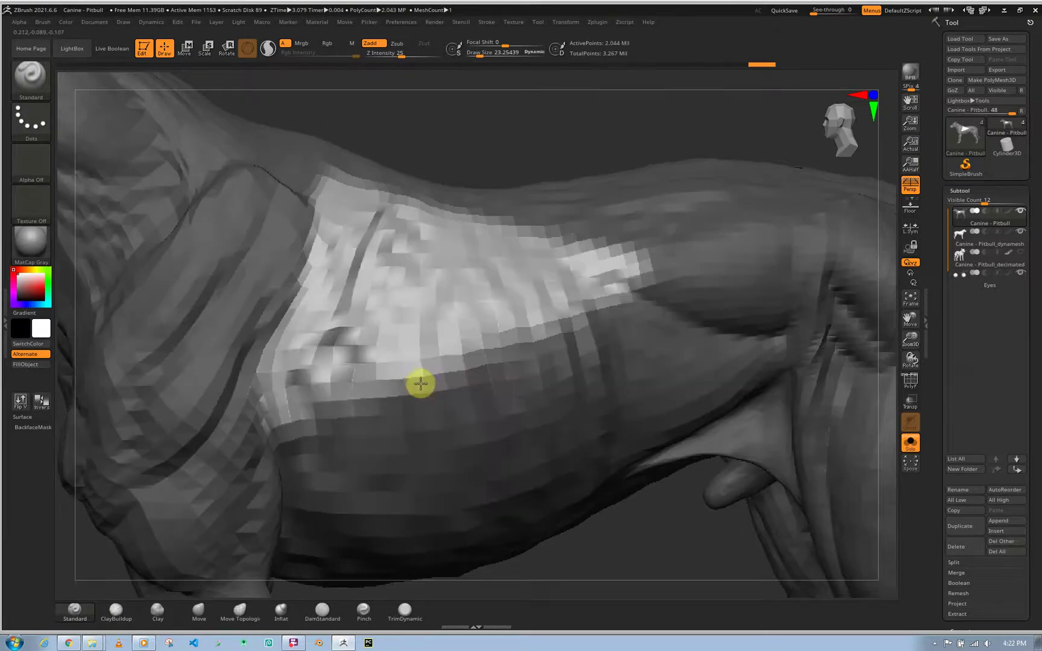
- Reduce the brush's Draw Size to about 9 for close work on the unmasked ribcage patch
ctrl+right_drag(420, 384, 423, 385)
scroll(412, 371, up, 2)
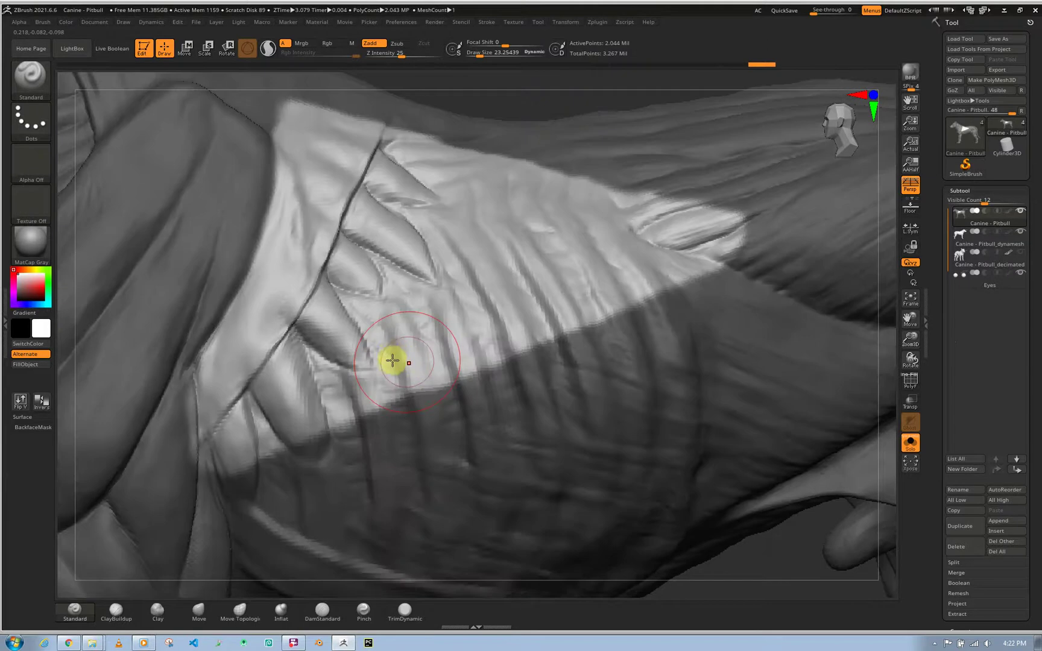
key(s)
drag(391, 353, 386, 354)
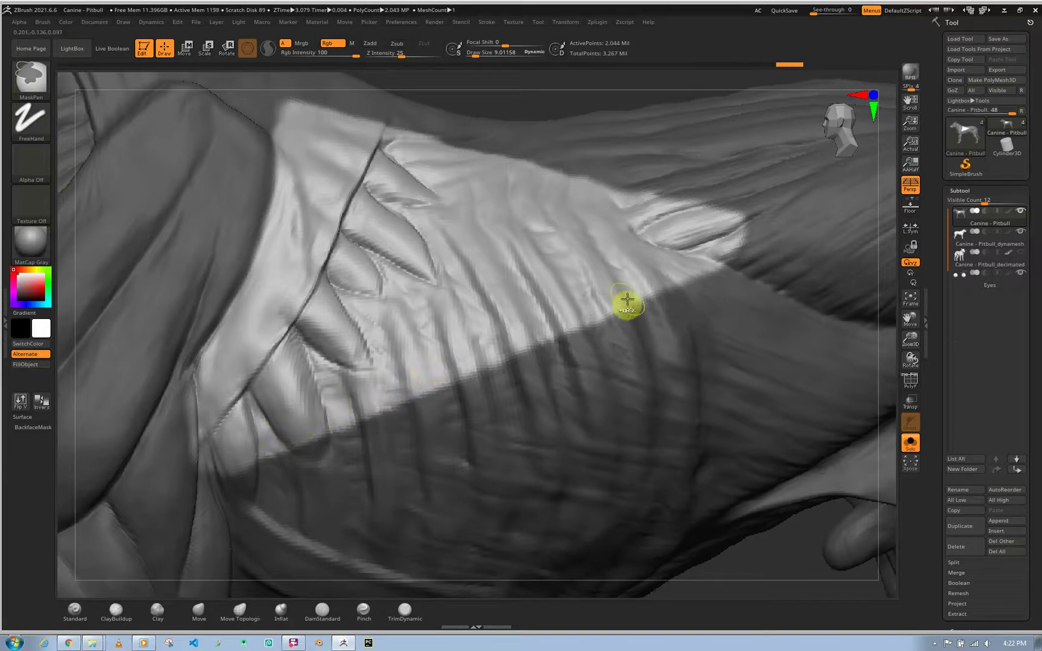
- Sharpen the mask around the unmasked ribcage patch by applying SharpenMask twice
drag(1035, 366, 1022, 207)
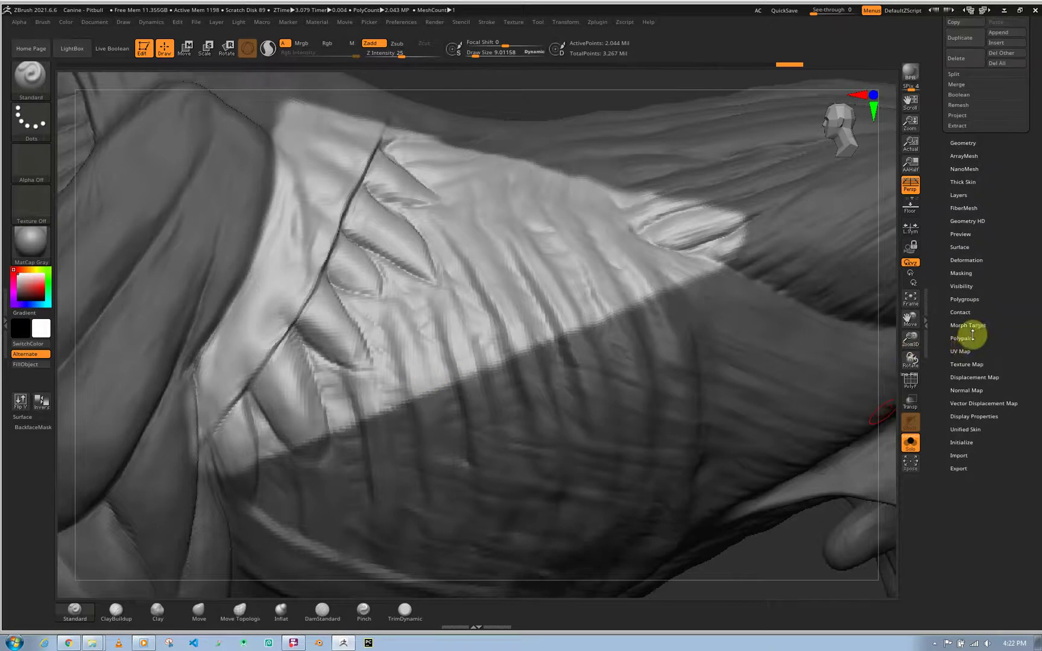
click(971, 274)
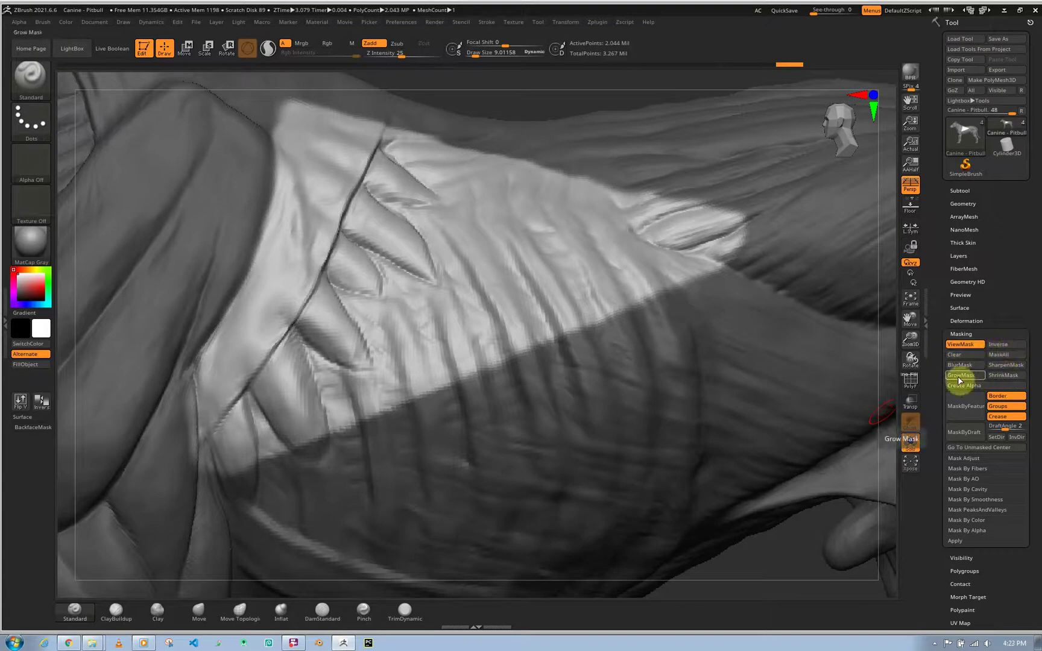
click(1007, 366)
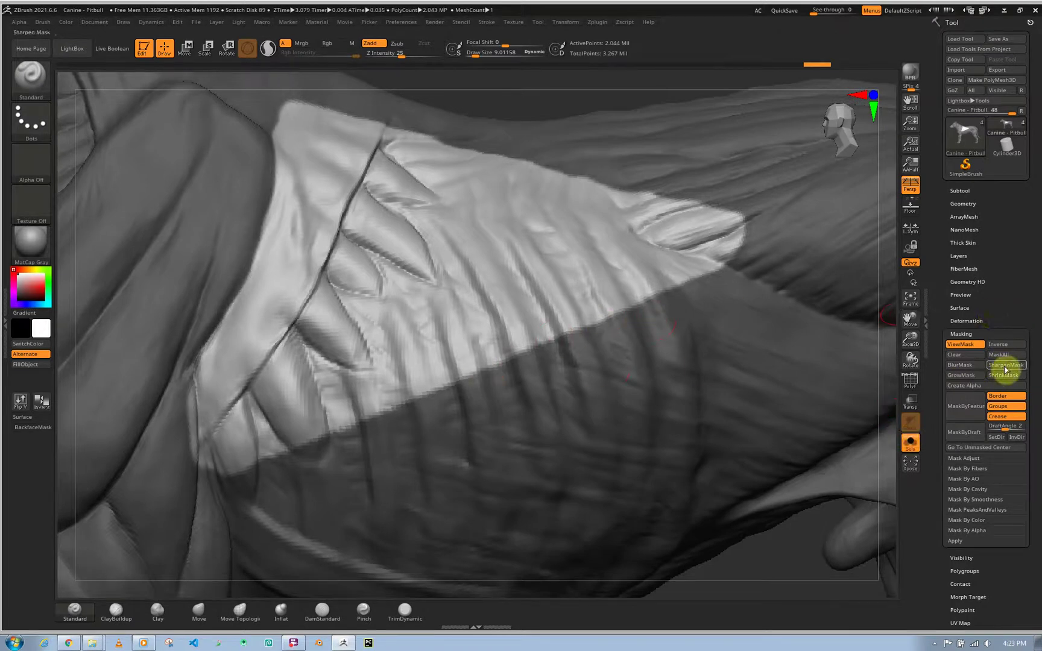
click(1006, 365)
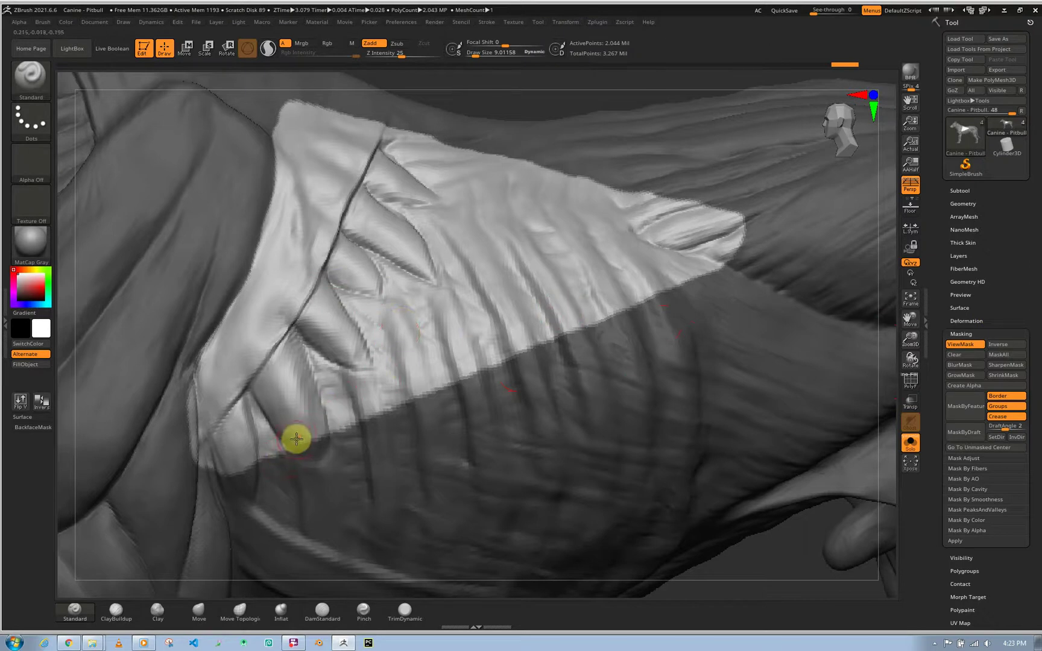
- Unmask a little more of the ribcage patch's lower front corner beside the foreleg with MaskPen at a Draw Size of about 5.5
right_drag(307, 441, 295, 449)
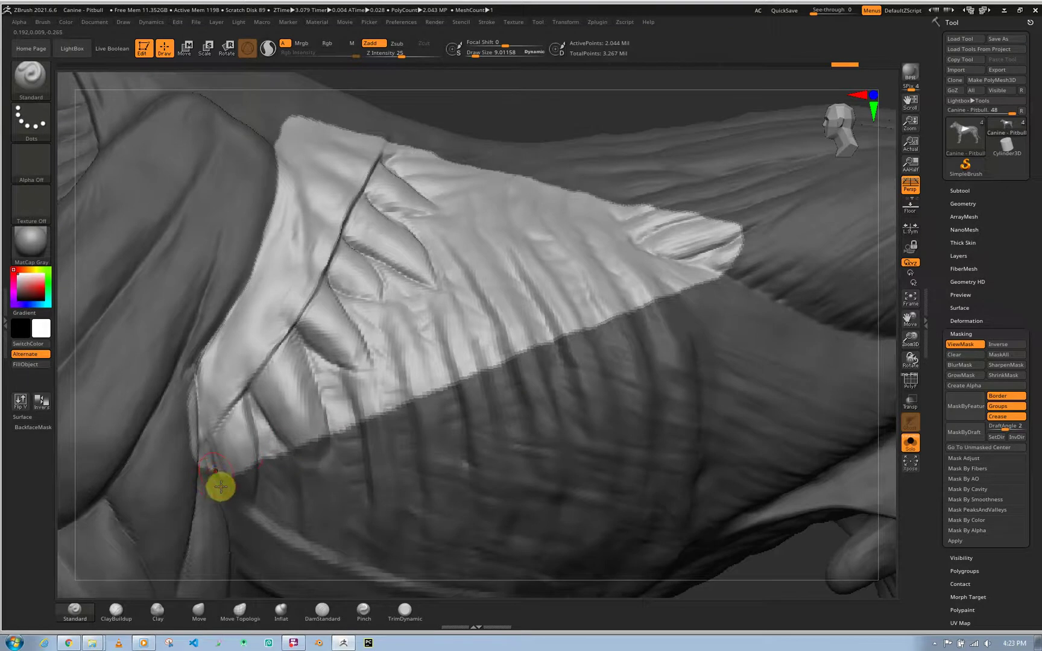
drag(218, 469, 216, 469)
key(ctrl)
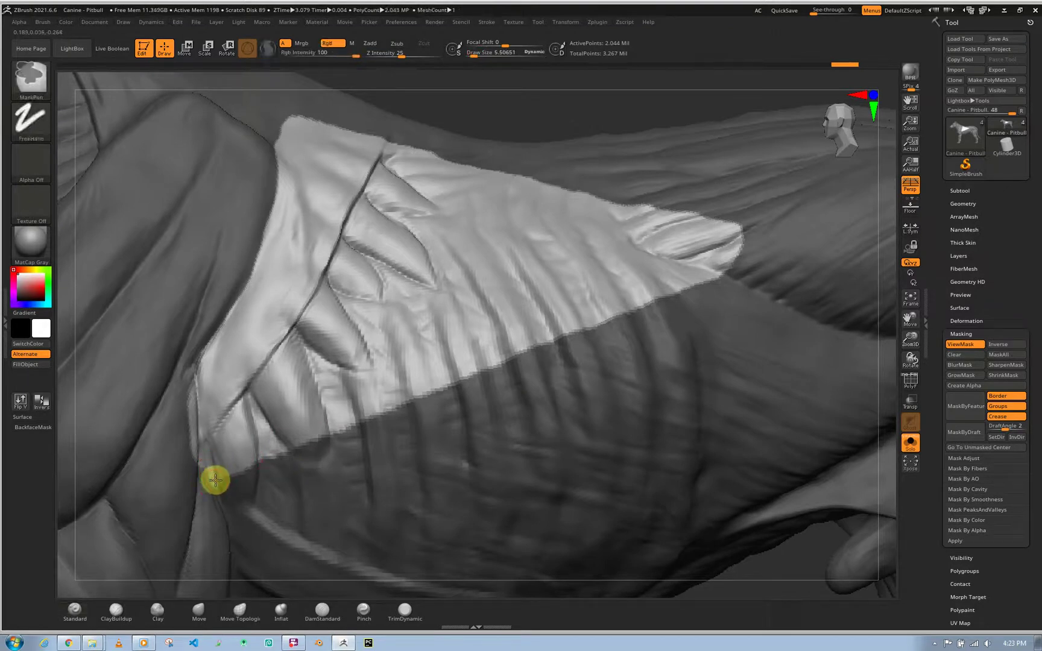
ctrl+alt+drag(240, 462, 221, 474)
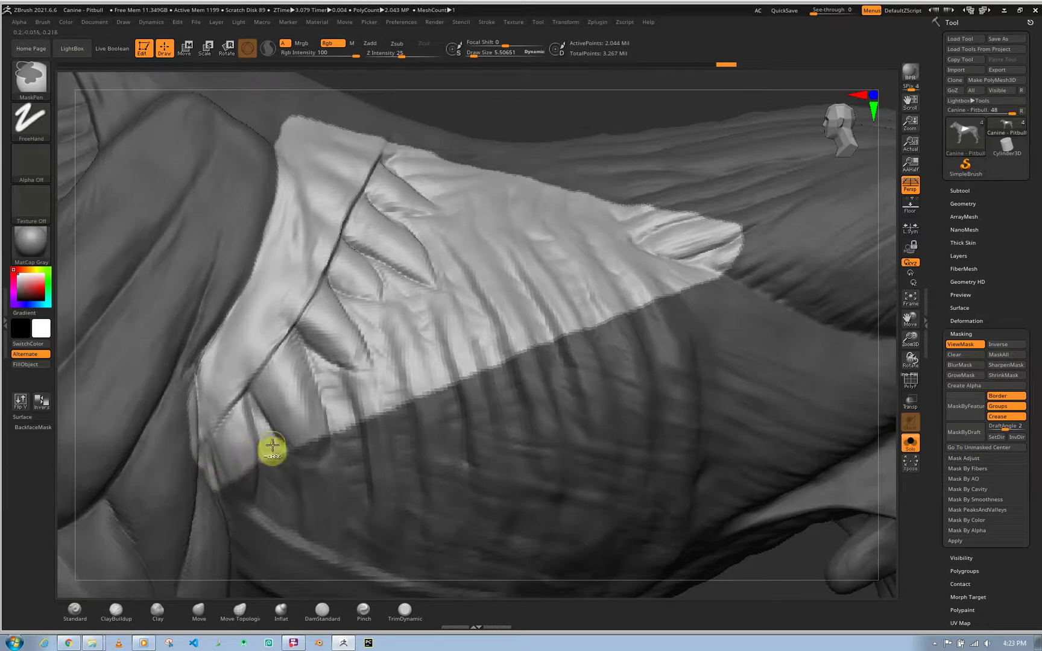
ctrl+alt+drag(217, 465, 215, 483)
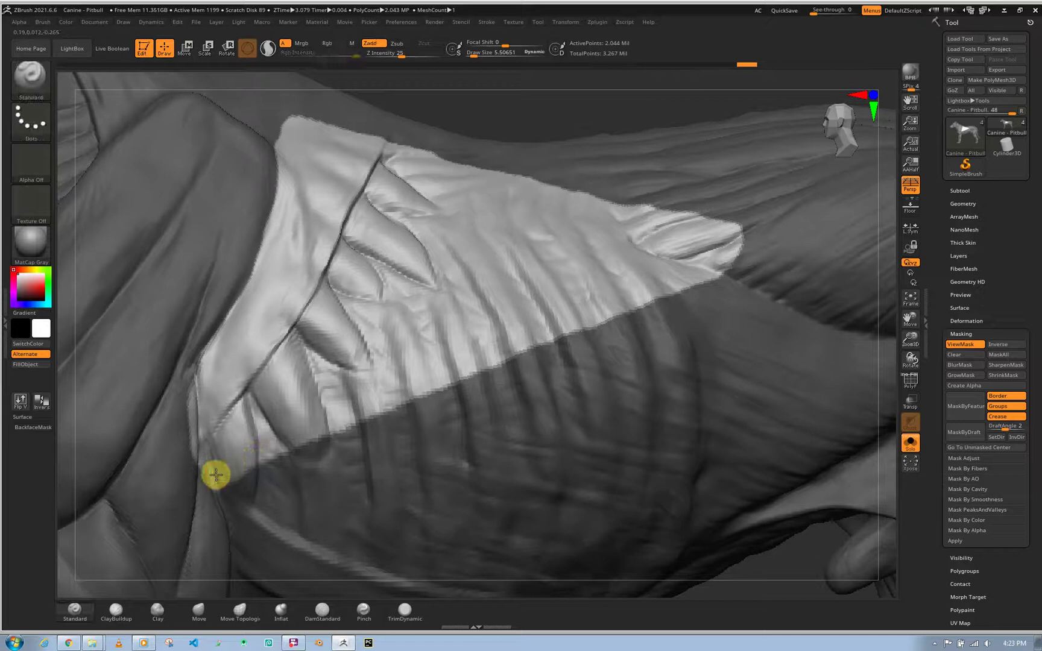
key(ctrl)
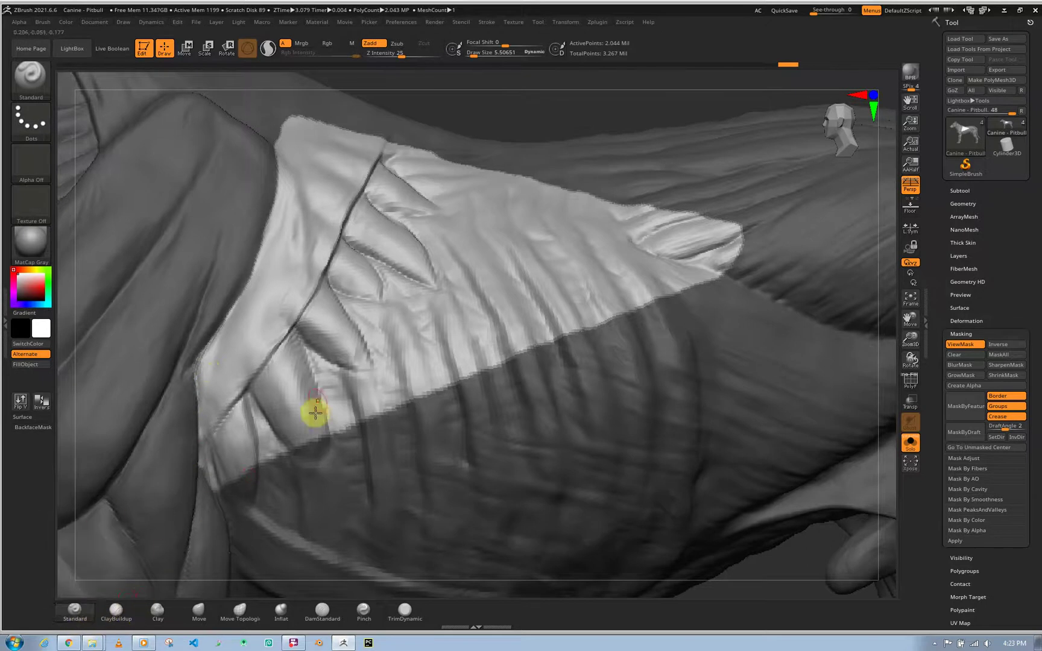
- Raise the patch along the mask's diagonal edge with the Standard brush at a Draw Size of about 10.4, and smooth it at about 33
key(s)
drag(235, 480, 239, 479)
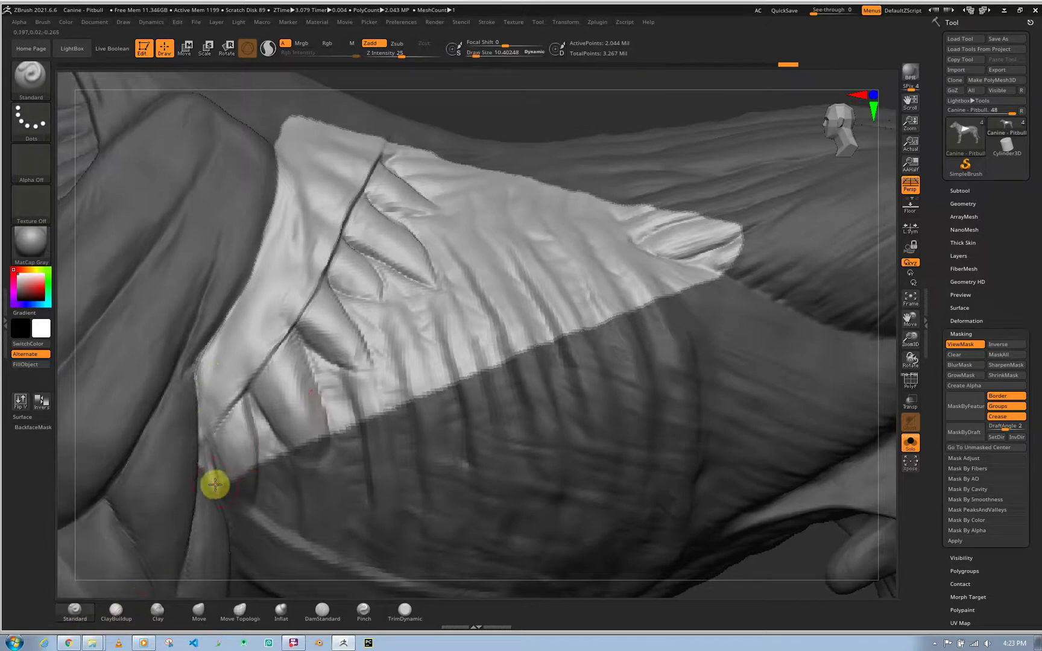
key(ctrl)
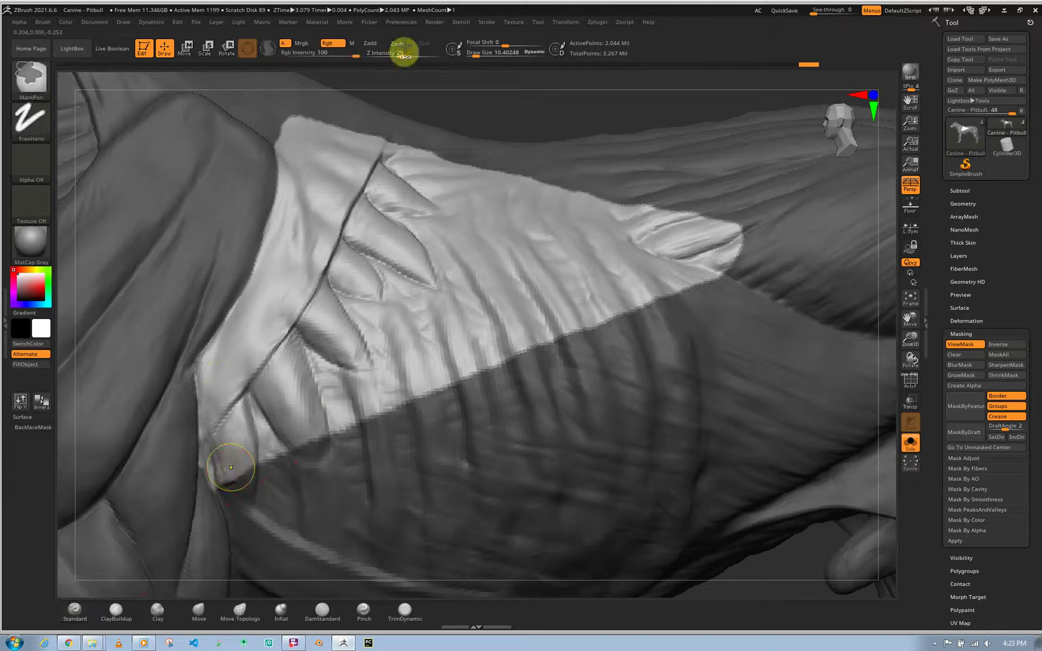
key(ctrl+z)
mouse_move(273, 450)
mouse_down()
mouse_move(204, 475)
mouse_move(535, 347)
mouse_move(600, 310)
mouse_up()
key(s)
drag(320, 399, 327, 398)
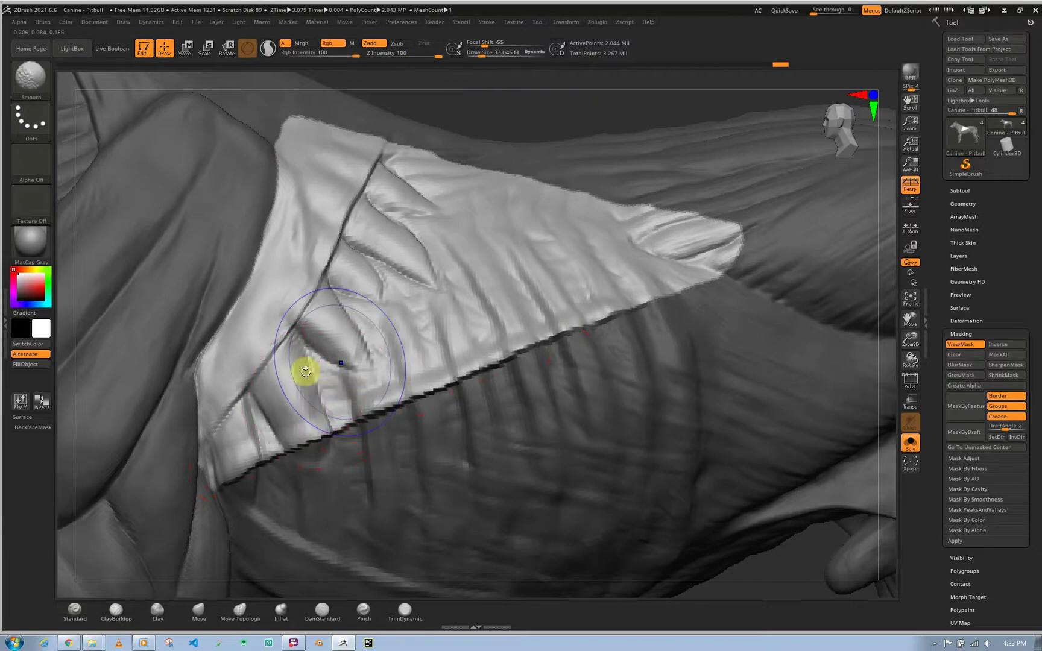
- Fill the patch's grooves one subdivision level lower with ClayBuildup at Z Intensity 2 and a Draw Size of about 19
key(shift+d)
key(s)
drag(271, 391, 267, 391)
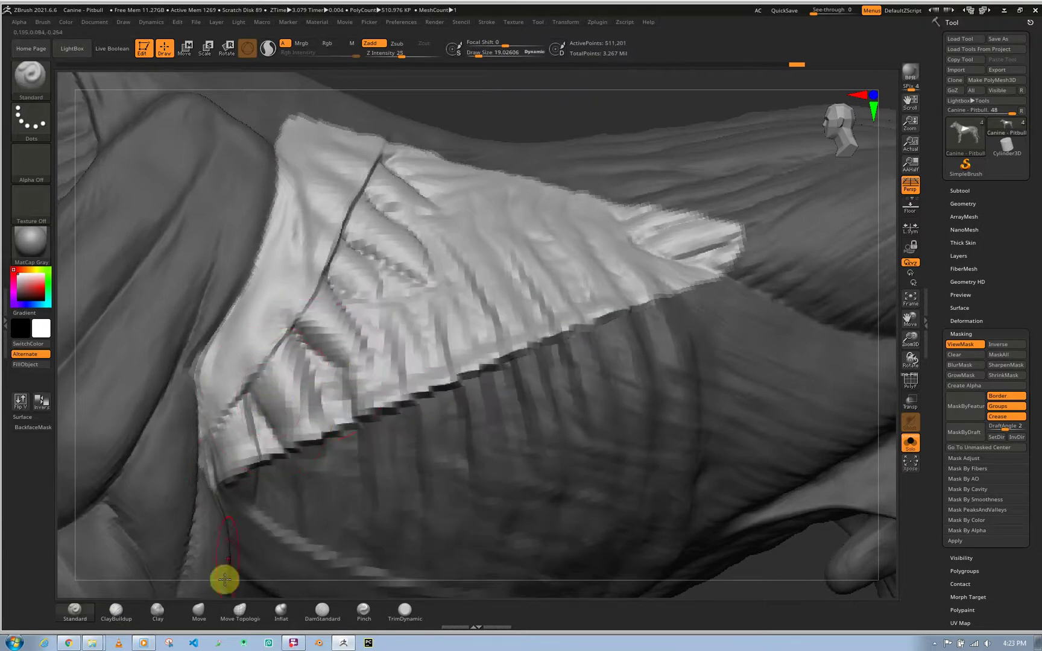
click(116, 611)
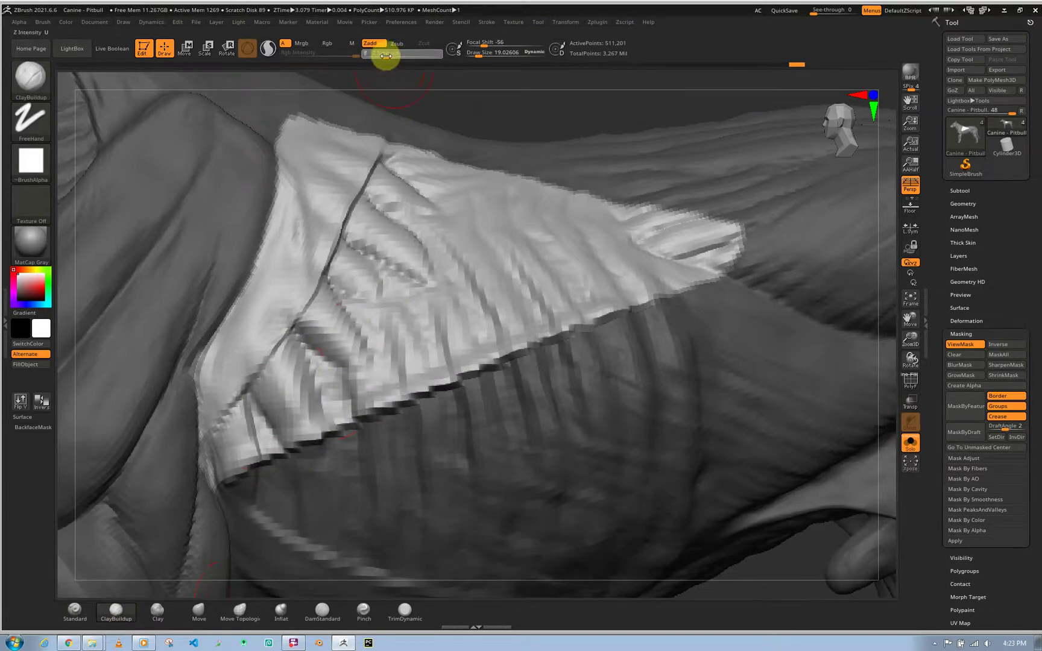
key(Return)
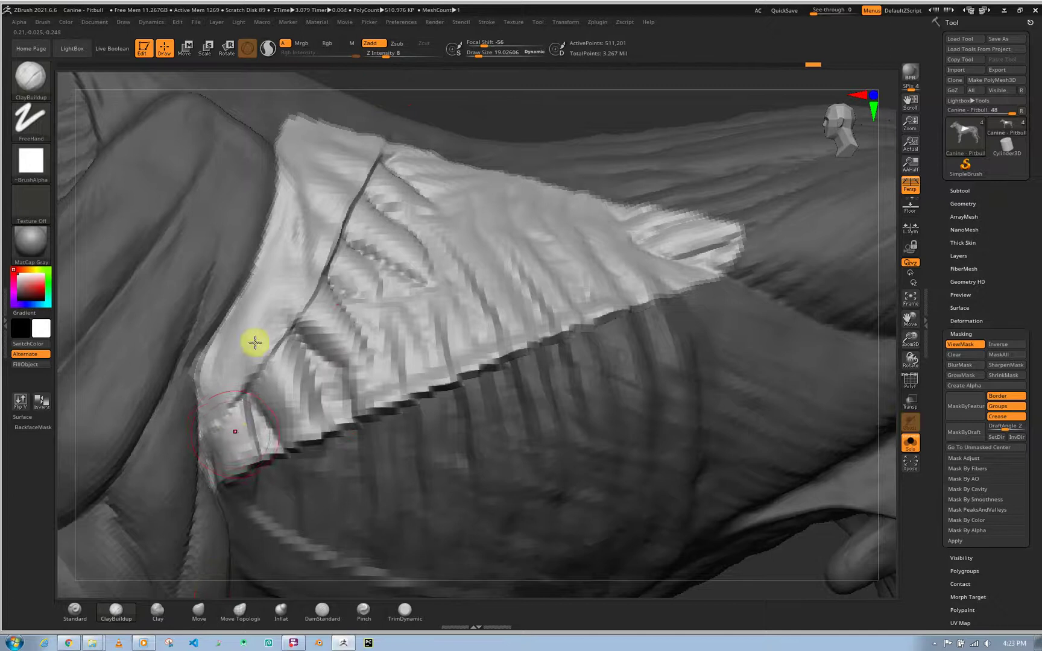
click(375, 53)
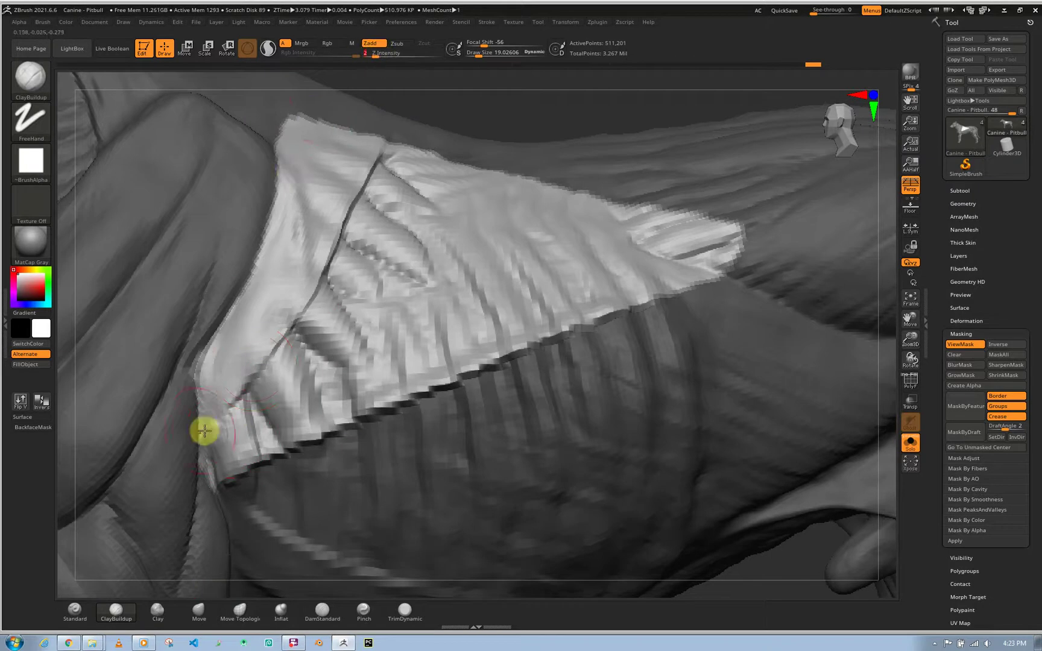
mouse_move(205, 431)
mouse_down()
mouse_move(349, 363)
mouse_move(444, 347)
mouse_move(428, 382)
mouse_move(329, 396)
mouse_move(336, 368)
mouse_move(524, 318)
mouse_move(447, 298)
mouse_move(509, 284)
mouse_move(268, 330)
mouse_move(241, 406)
mouse_move(237, 394)
mouse_move(261, 419)
mouse_move(368, 344)
mouse_move(370, 310)
mouse_move(502, 252)
mouse_up()
drag(355, 284, 412, 237)
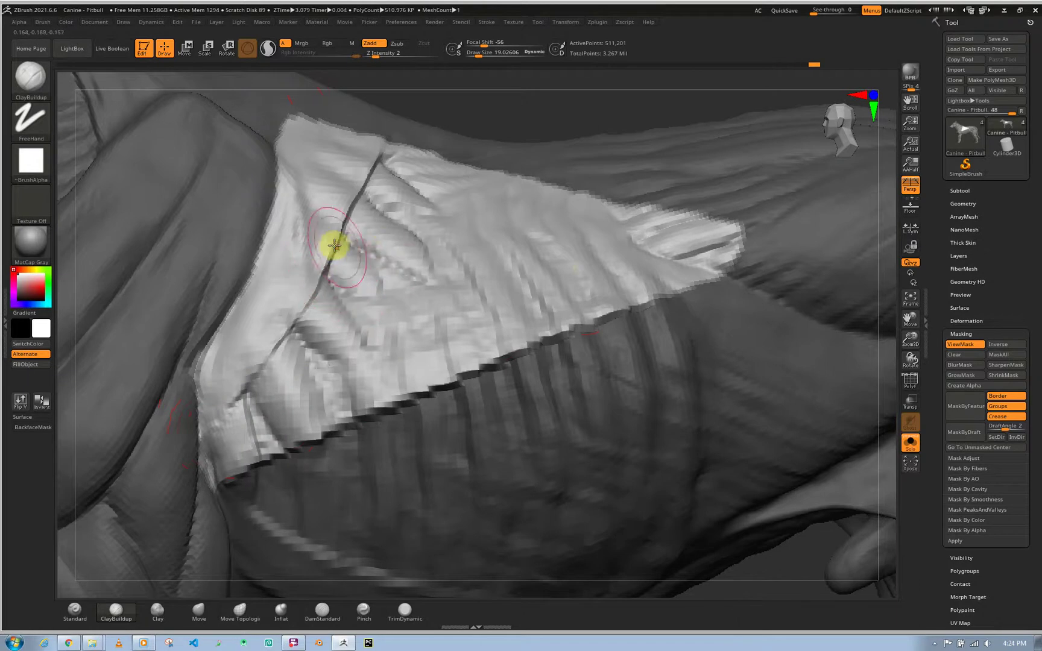
drag(335, 244, 410, 228)
mouse_move(264, 272)
mouse_down()
mouse_move(380, 268)
mouse_move(310, 377)
mouse_move(252, 435)
mouse_move(256, 446)
mouse_move(419, 368)
mouse_move(614, 307)
mouse_move(403, 356)
mouse_move(569, 303)
mouse_move(409, 337)
mouse_move(596, 266)
mouse_move(482, 242)
mouse_move(417, 306)
mouse_up()
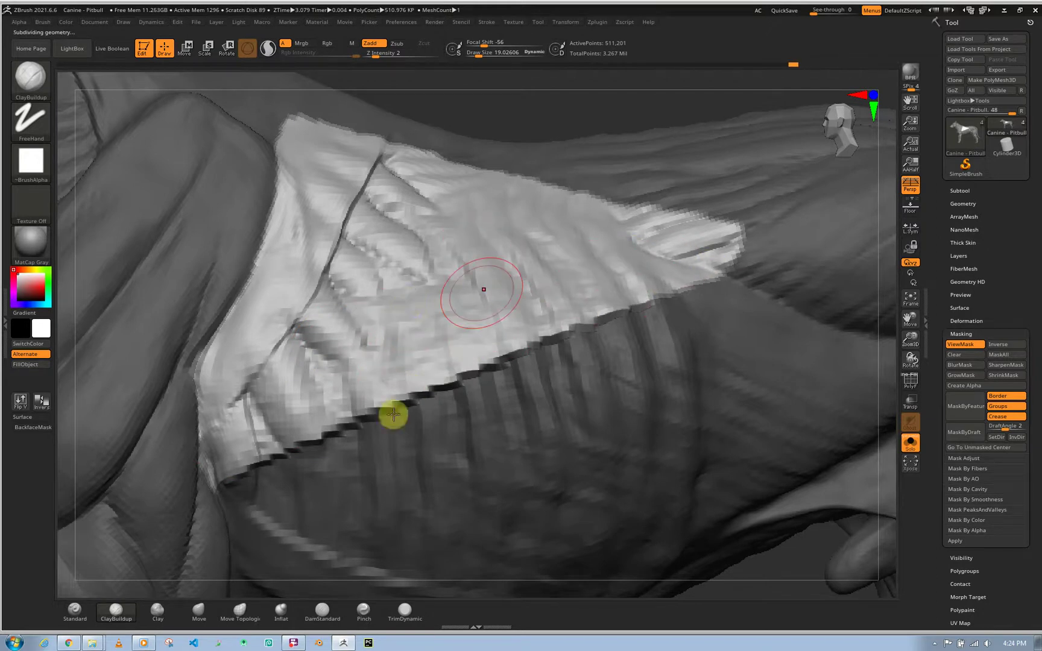
- Return to the higher subdivision level and smooth the patch's muscles from the lower front to the back end
mouse_move(393, 415)
mouse_down()
mouse_move(301, 447)
mouse_move(405, 400)
mouse_move(301, 443)
mouse_move(318, 452)
mouse_up()
key(s)
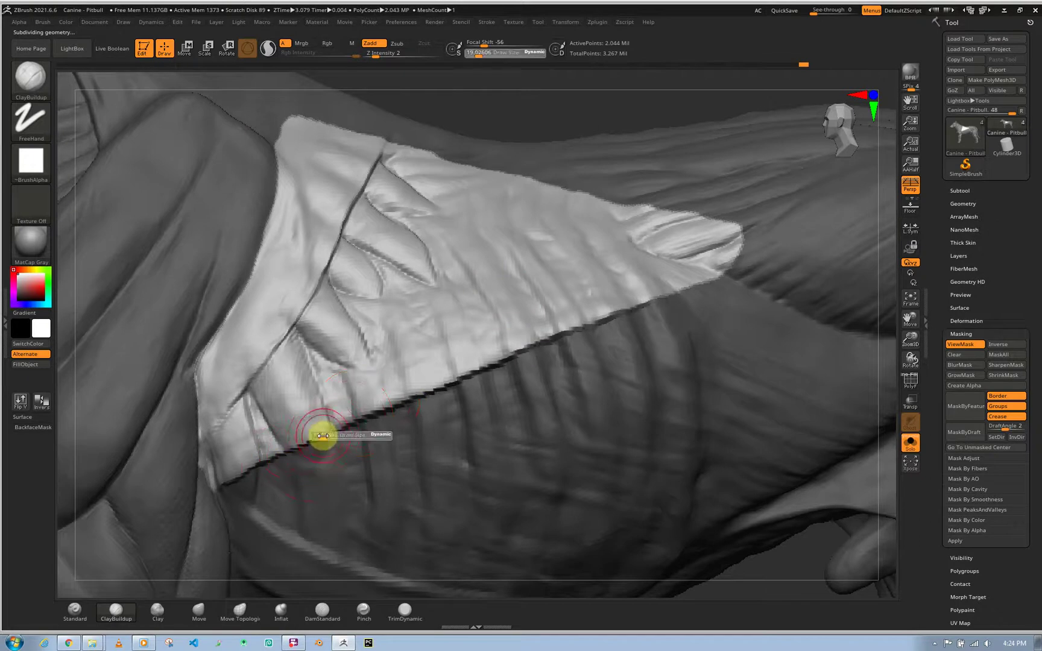
mouse_move(305, 374)
shift+mouse_down()
mouse_move(293, 318)
mouse_move(228, 432)
mouse_move(256, 456)
mouse_move(377, 382)
mouse_move(619, 309)
mouse_move(671, 271)
mouse_move(663, 251)
mouse_move(675, 233)
mouse_move(617, 252)
shift+mouse_up()
key(s)
key(s)
click(628, 279)
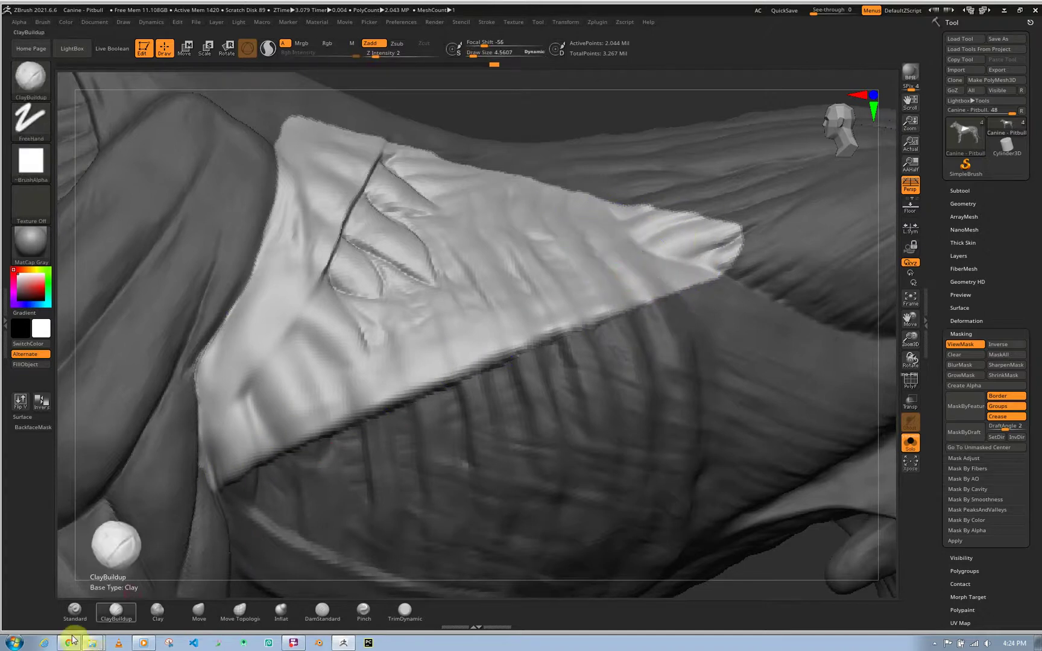
- Raise the rear stretch of the diagonal edge with the Standard brush at a Draw Size of about 9 and smooth the patch's back tip
click(75, 610)
key(s)
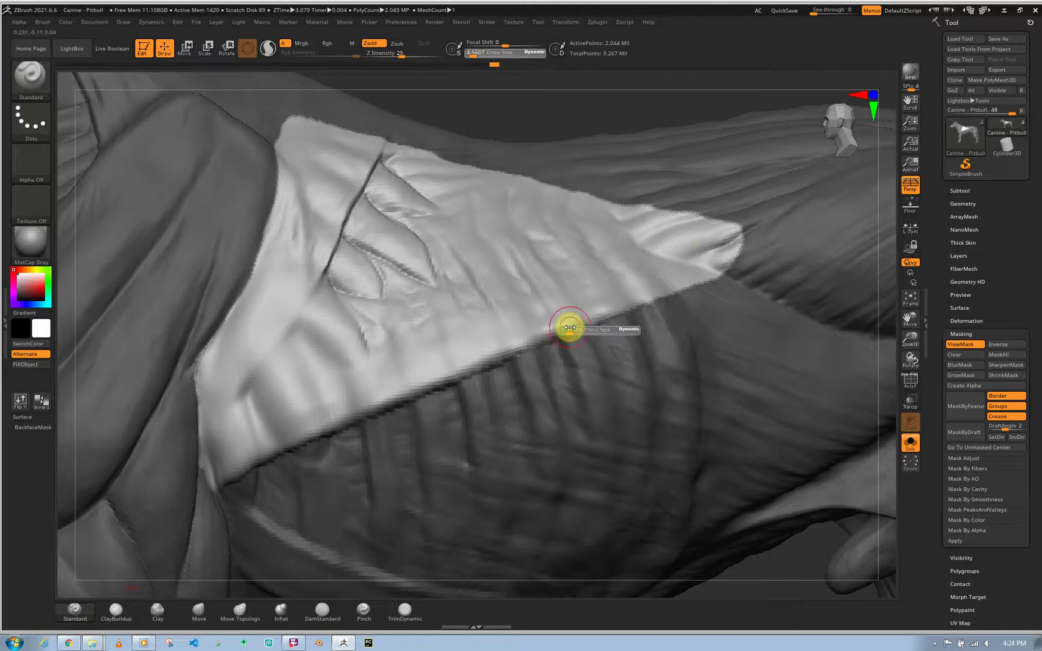
click(566, 325)
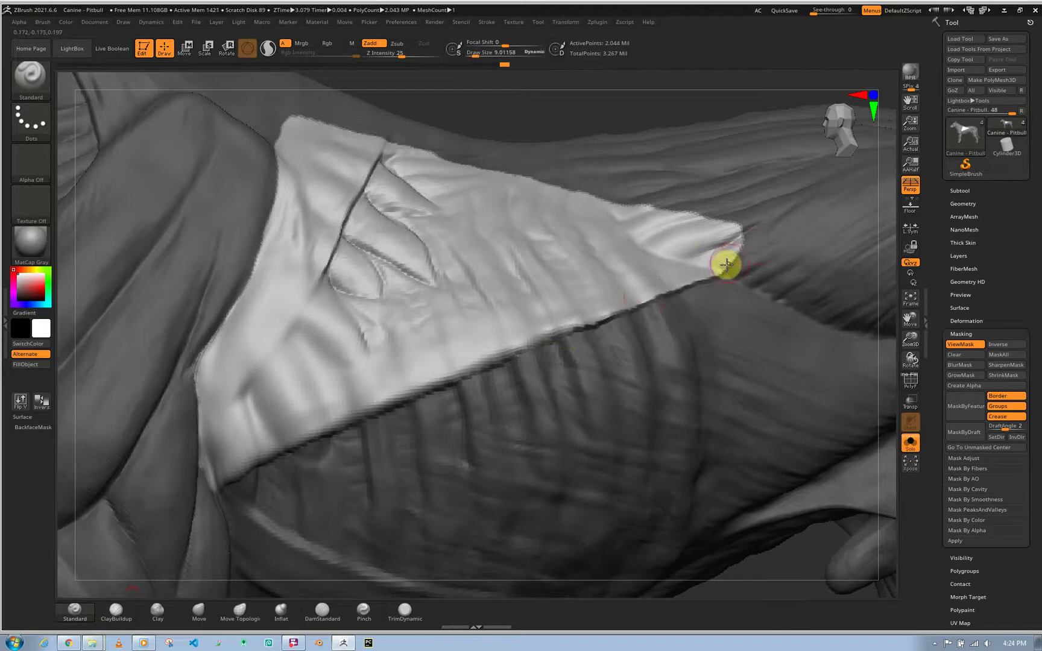
mouse_move(726, 266)
shift+mouse_down()
mouse_move(733, 242)
mouse_move(748, 250)
shift+mouse_up()
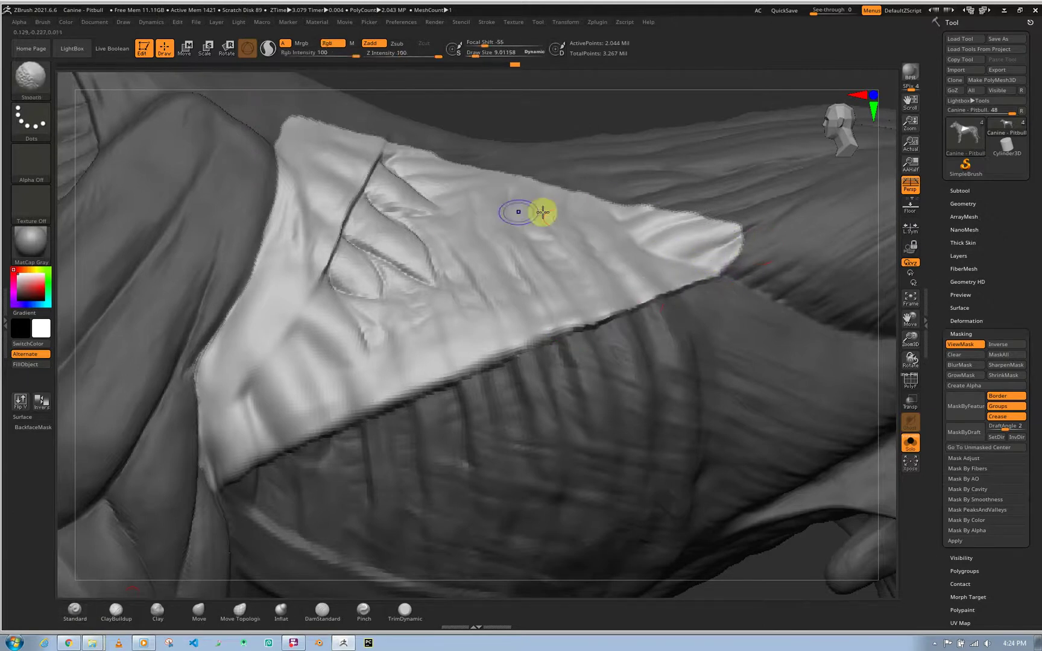
- Smooth the finger-like muscles and crease on the upper patch at a Draw Size of about 23.25, and turn off the mask display
key(s)
click(429, 216)
mouse_move(408, 195)
shift+mouse_down()
mouse_move(441, 199)
mouse_move(351, 139)
mouse_move(361, 216)
mouse_move(325, 187)
mouse_move(419, 216)
mouse_move(402, 256)
mouse_move(333, 331)
mouse_move(432, 331)
mouse_move(505, 244)
mouse_move(687, 258)
mouse_move(660, 228)
mouse_move(722, 245)
mouse_move(600, 242)
mouse_move(675, 249)
shift+mouse_up()
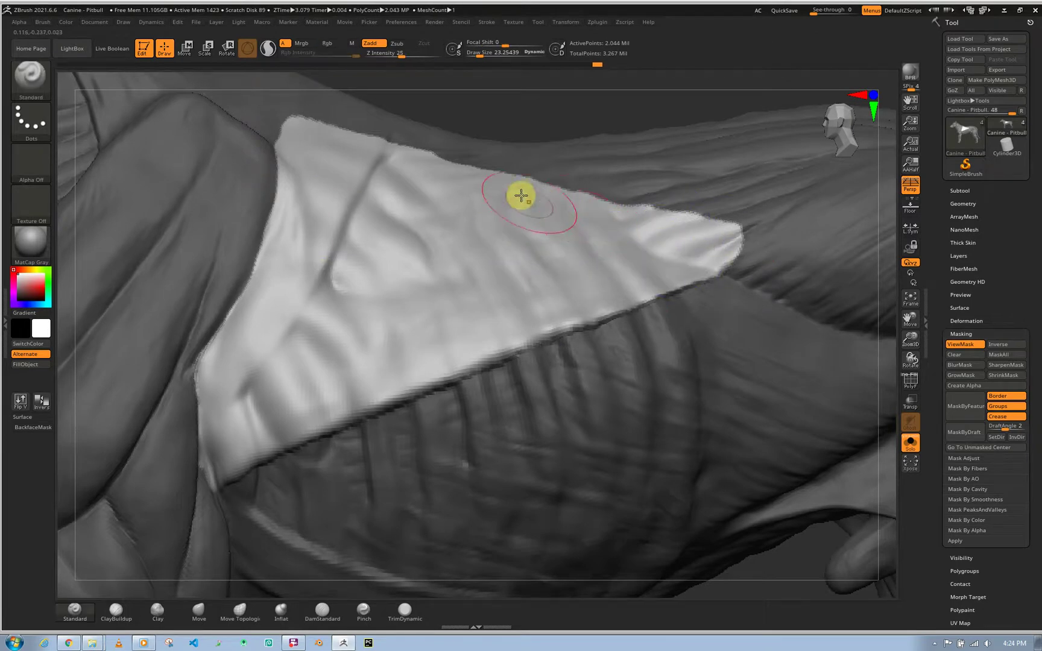
shift+drag(370, 197, 320, 174)
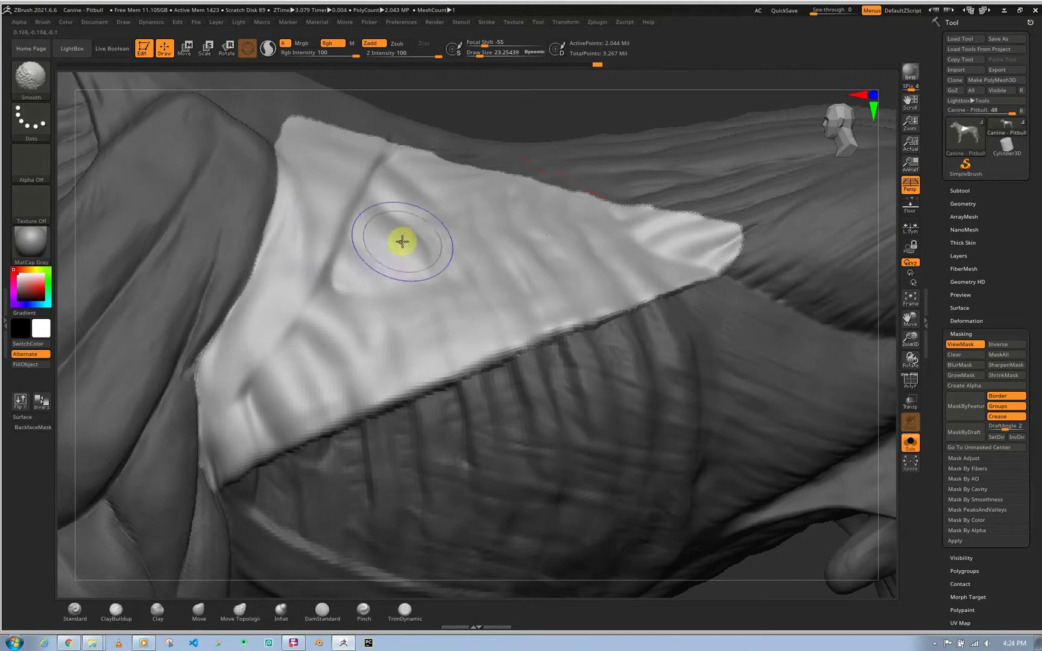
click(952, 348)
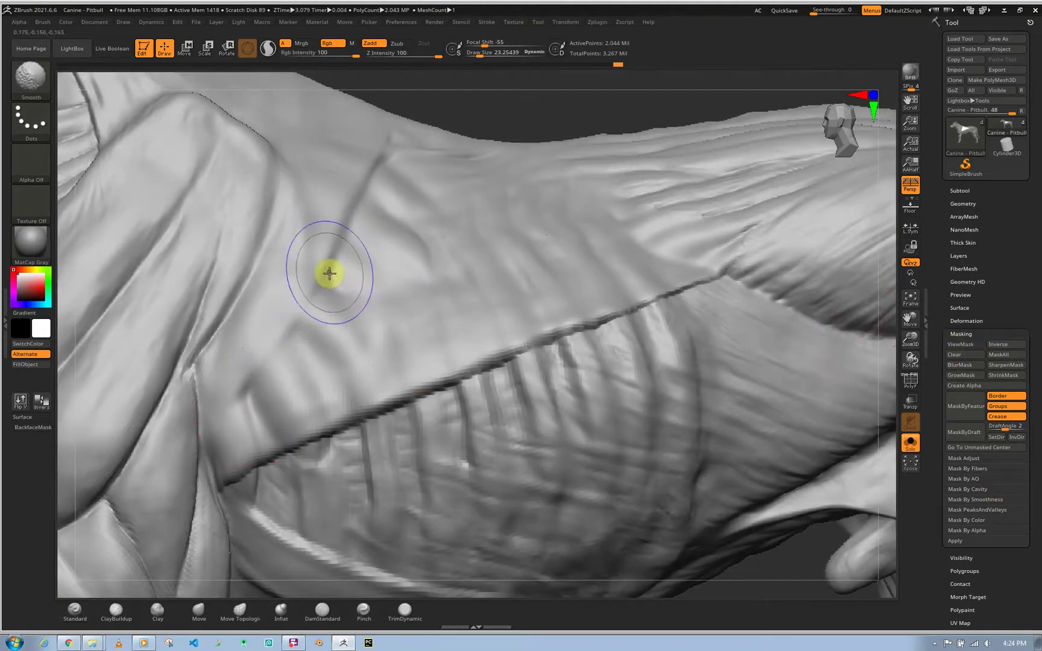
shift+drag(330, 273, 306, 275)
shift+drag(389, 216, 359, 174)
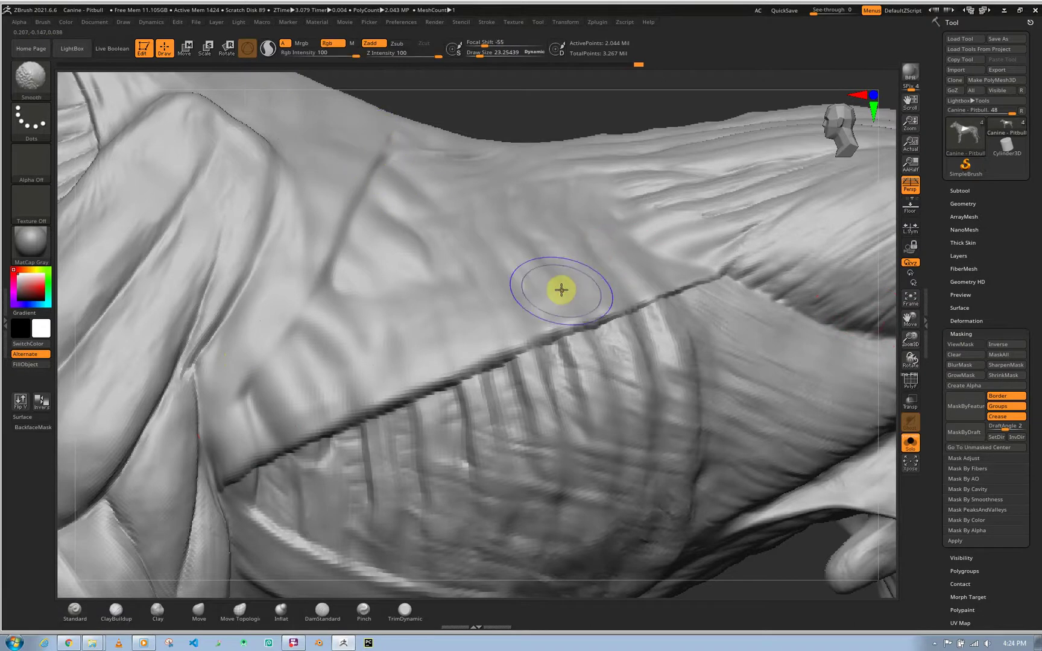
- Build up the front part of the ridge above the ribs with the Standard brush at a Draw Size of about 4.56
key(shift+d)
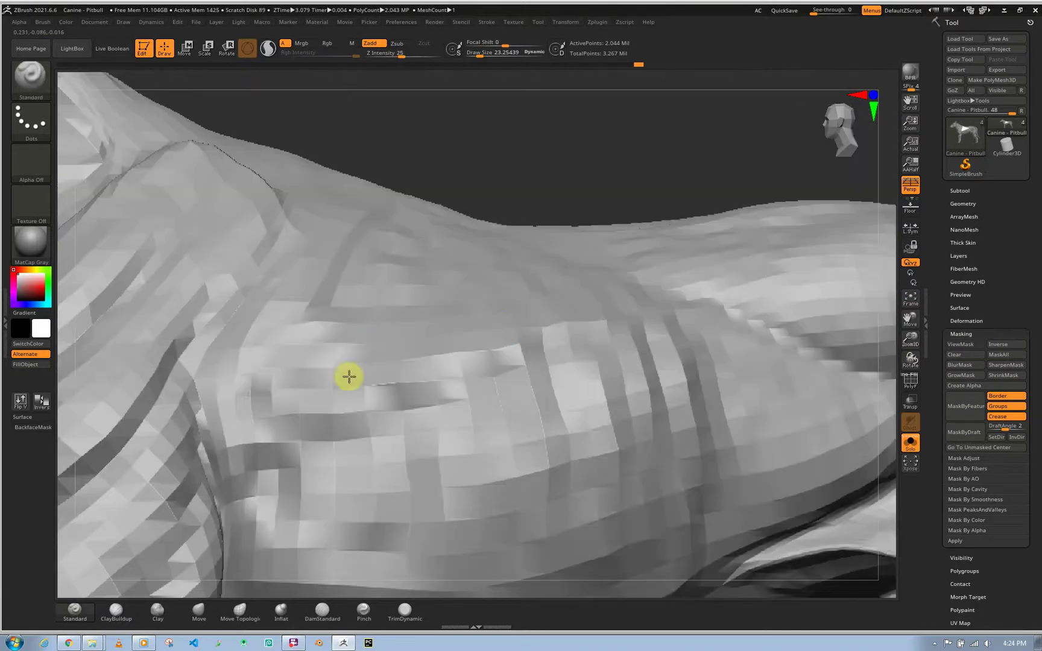
right_drag(349, 376, 340, 493)
key(d)
key(s)
drag(251, 455, 244, 455)
key(shift+d)
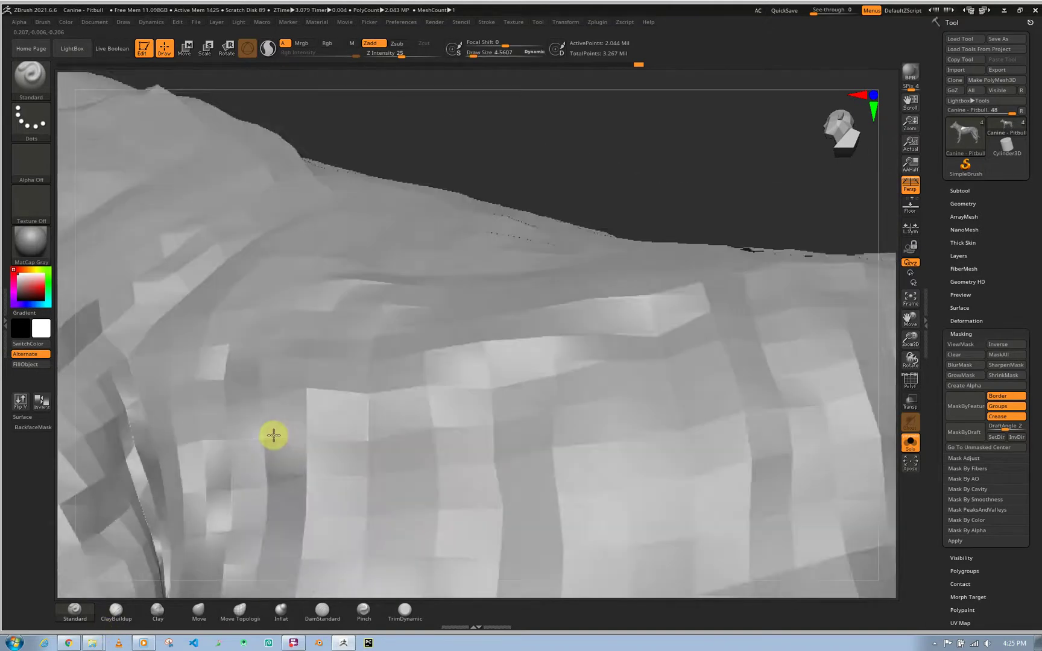
right_drag(272, 435, 274, 435)
key(d)
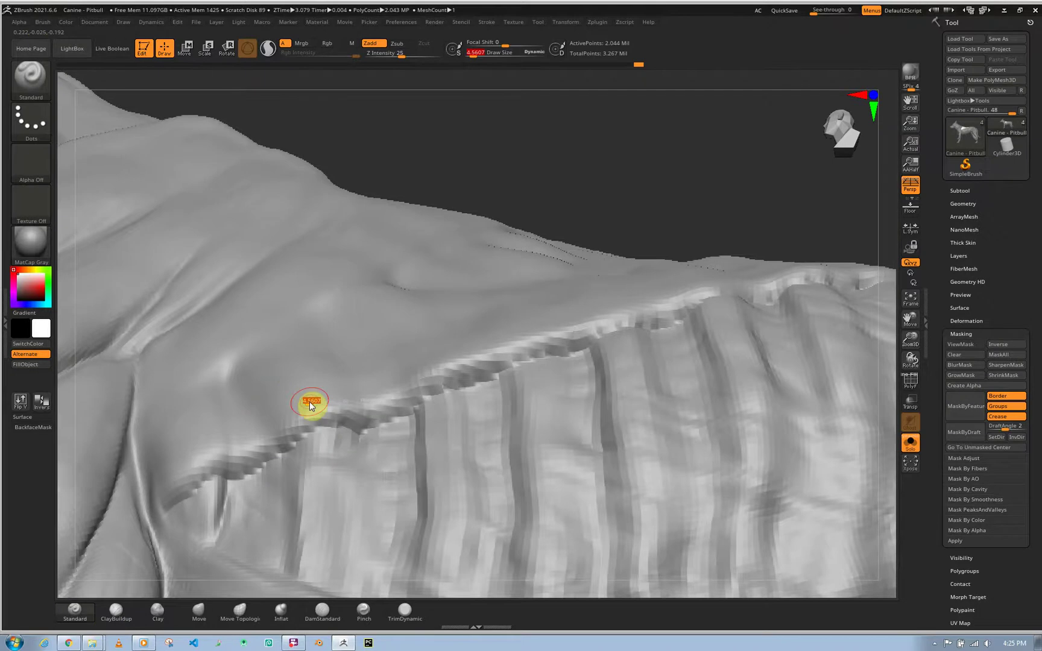
key(s)
drag(308, 399, 310, 399)
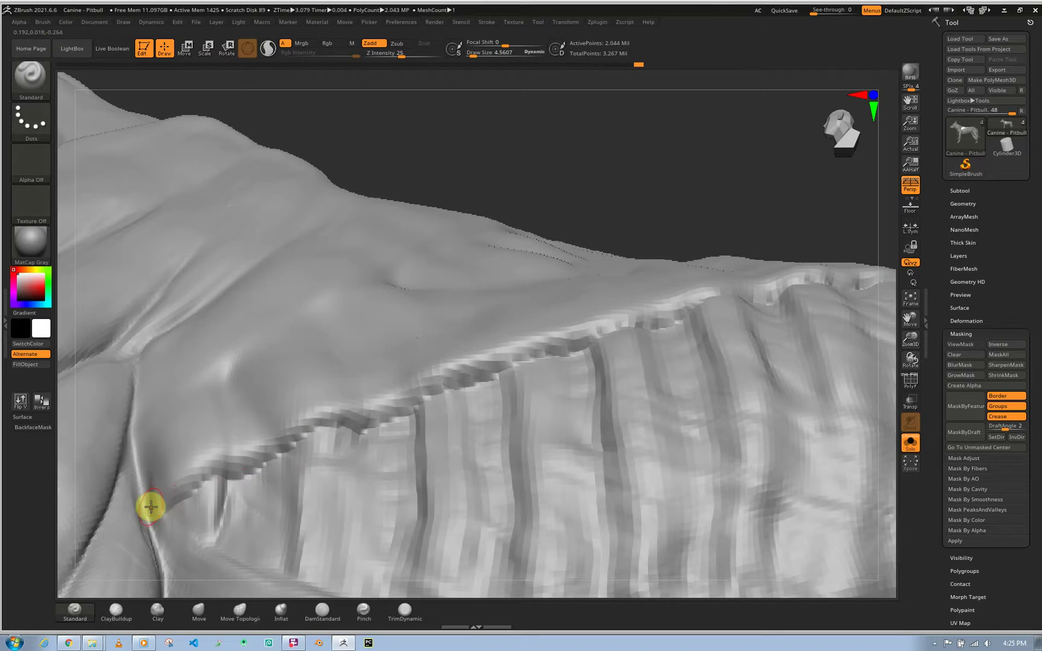
drag(152, 513, 238, 466)
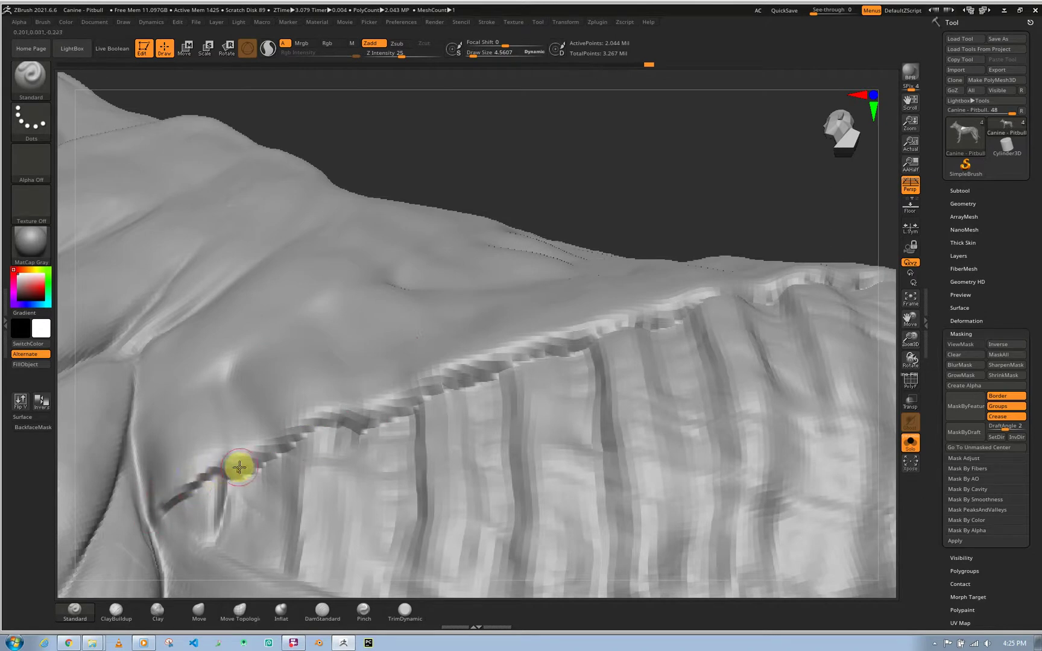
mouse_move(184, 498)
shift+mouse_down()
mouse_move(333, 435)
mouse_move(409, 416)
mouse_move(496, 377)
mouse_move(497, 366)
mouse_move(317, 419)
mouse_move(158, 493)
mouse_move(250, 473)
shift+mouse_up()
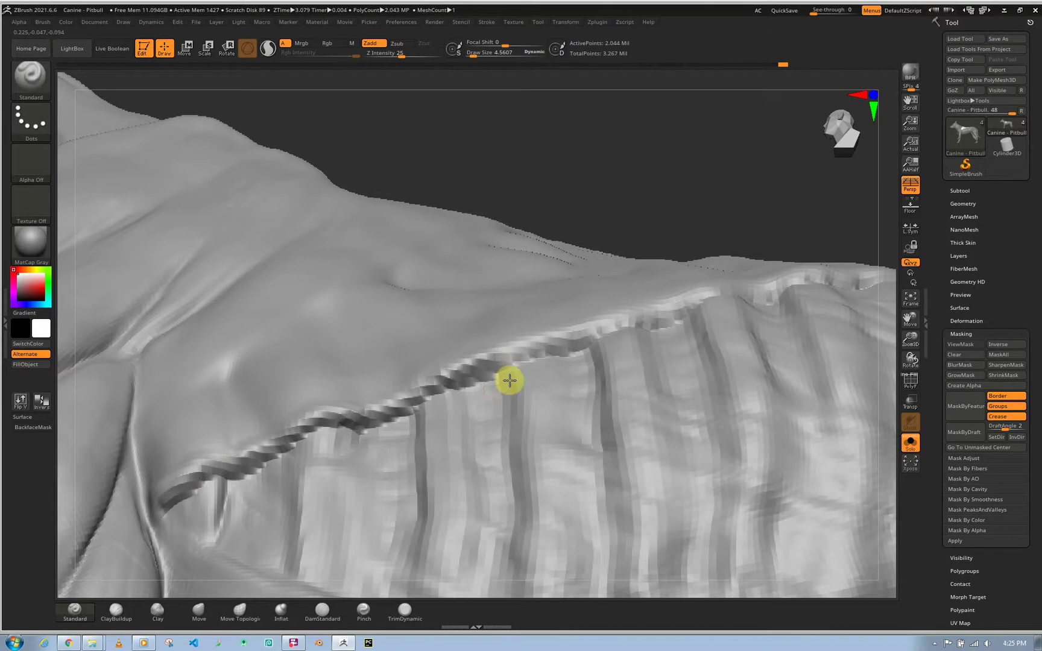
- Build up the middle stretch of the ridge above the ribs with the Standard brush and smooth its rear stretch
mouse_move(510, 379)
ctrl+right_down()
mouse_move(535, 363)
mouse_move(514, 342)
mouse_move(519, 359)
mouse_move(504, 387)
mouse_move(540, 366)
ctrl+right_up()
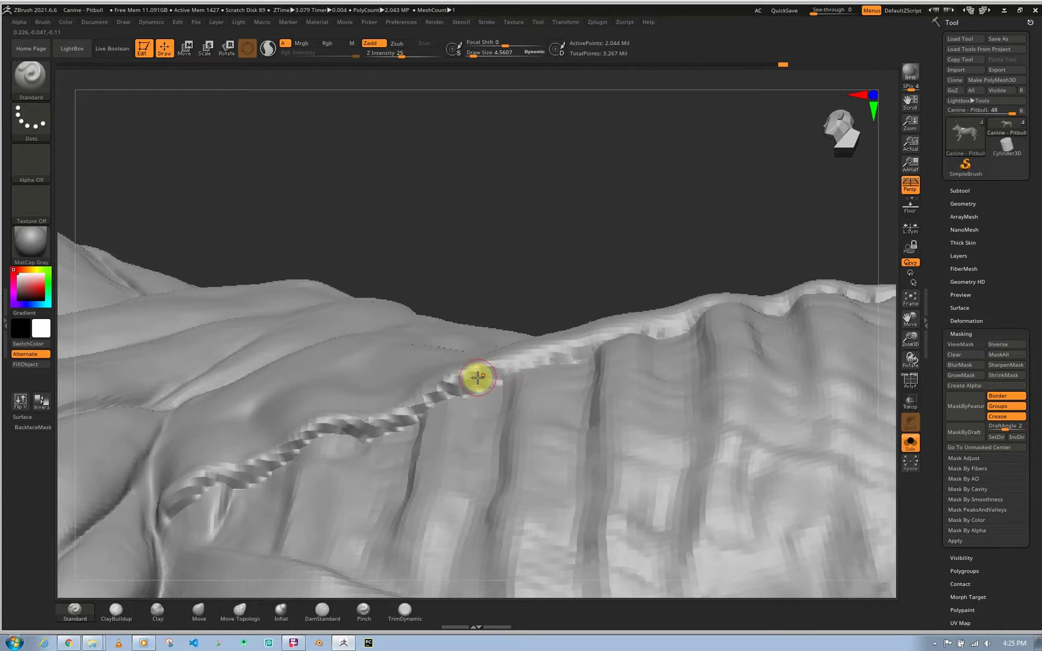
drag(488, 363, 692, 310)
right_drag(737, 316, 731, 299)
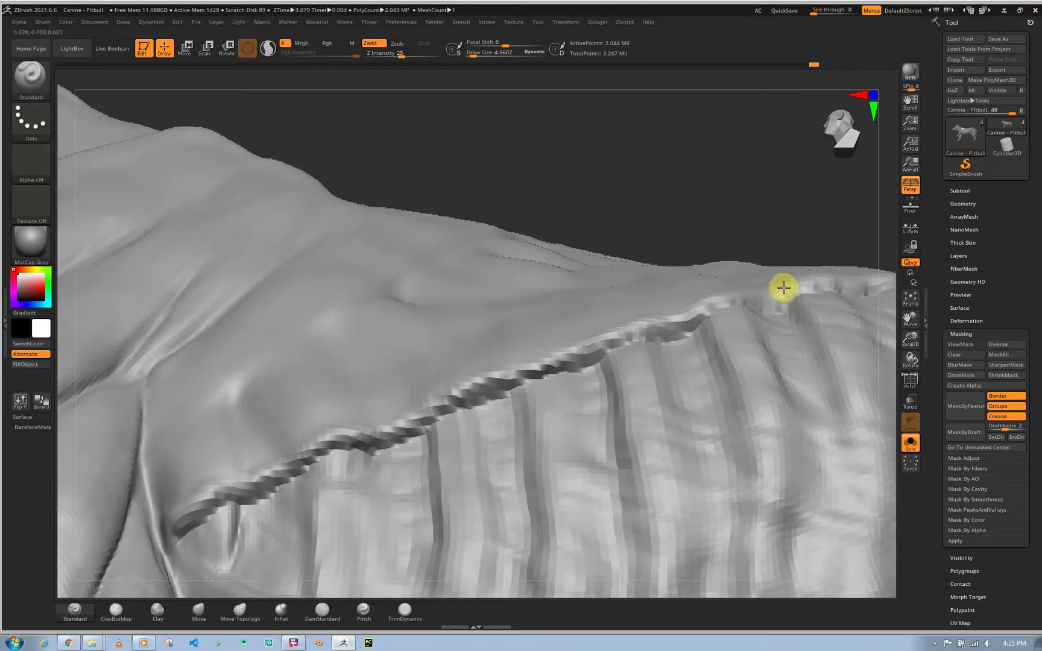
shift+drag(784, 288, 797, 278)
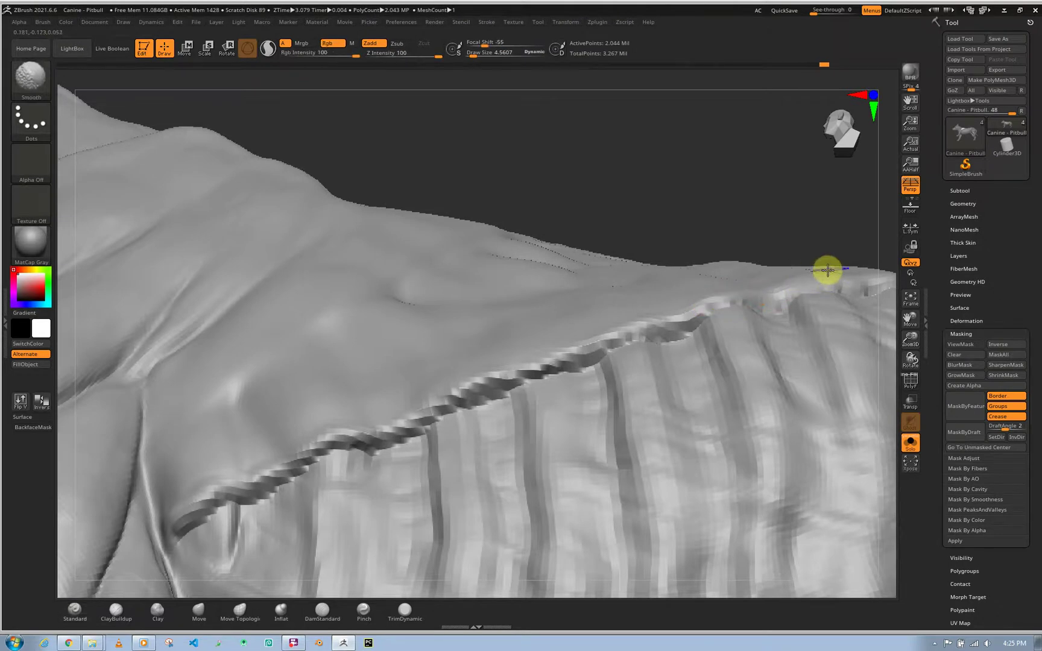
shift+drag(840, 275, 827, 271)
- Smooth the surface along the ridge's back end and upper side at a Draw Size of about 7.73
alt+right_drag(834, 282, 614, 368)
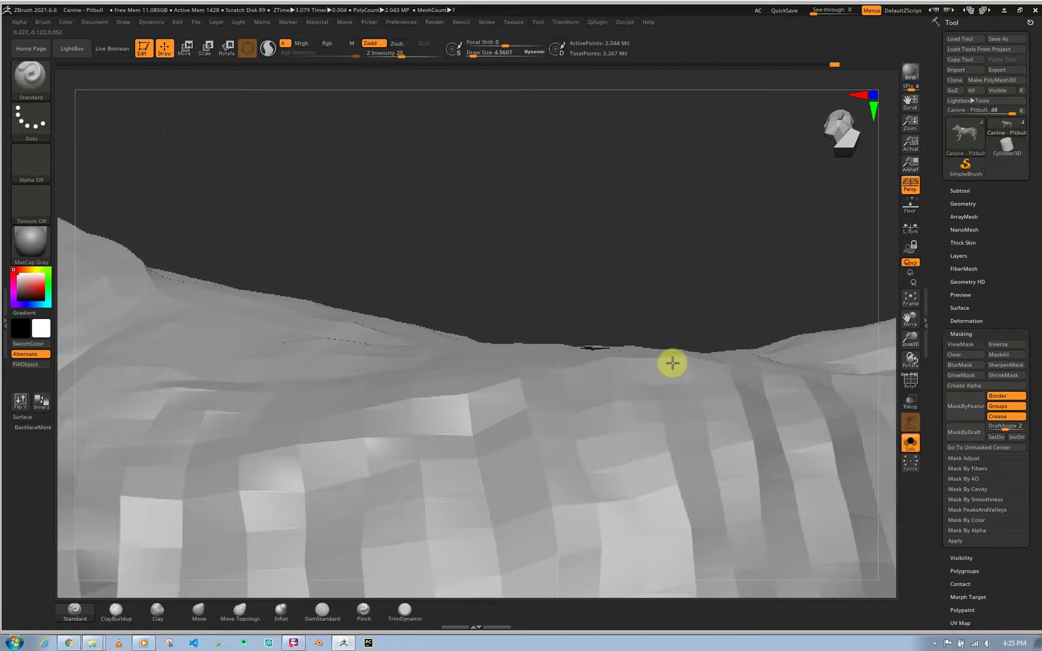
ctrl+right_drag(674, 395, 659, 402)
key(s)
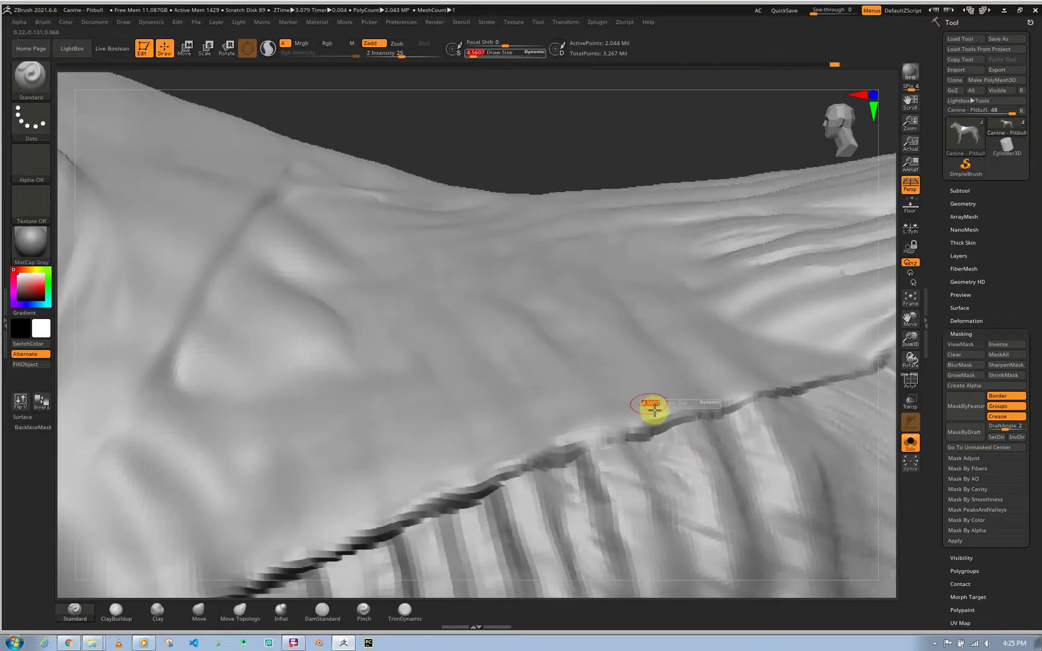
key(s)
key(s)
drag(652, 402, 653, 398)
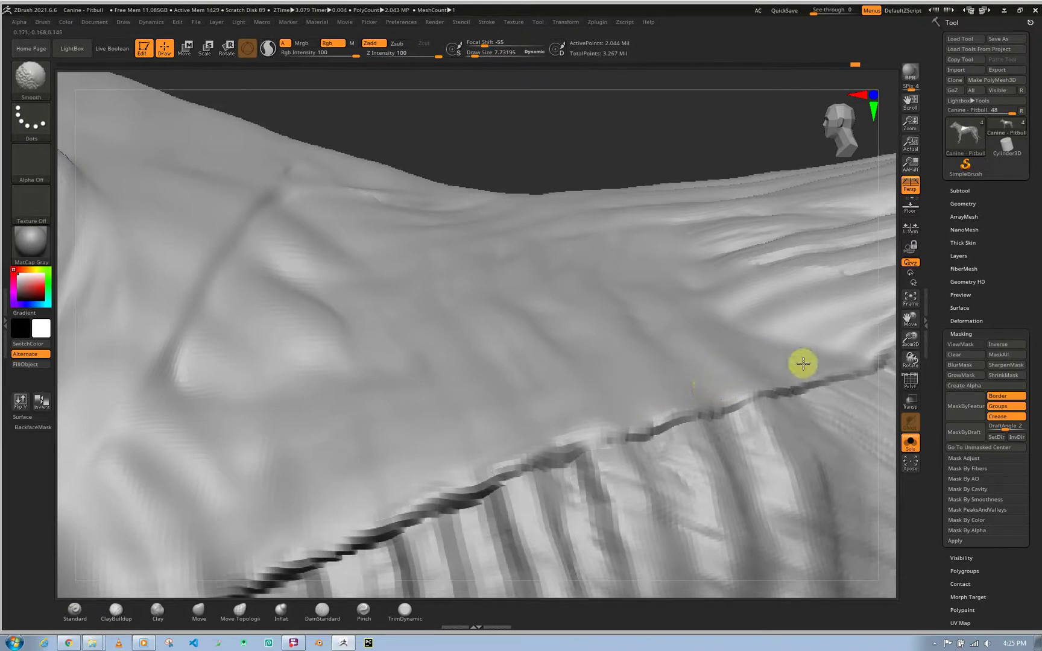
shift+drag(818, 365, 777, 365)
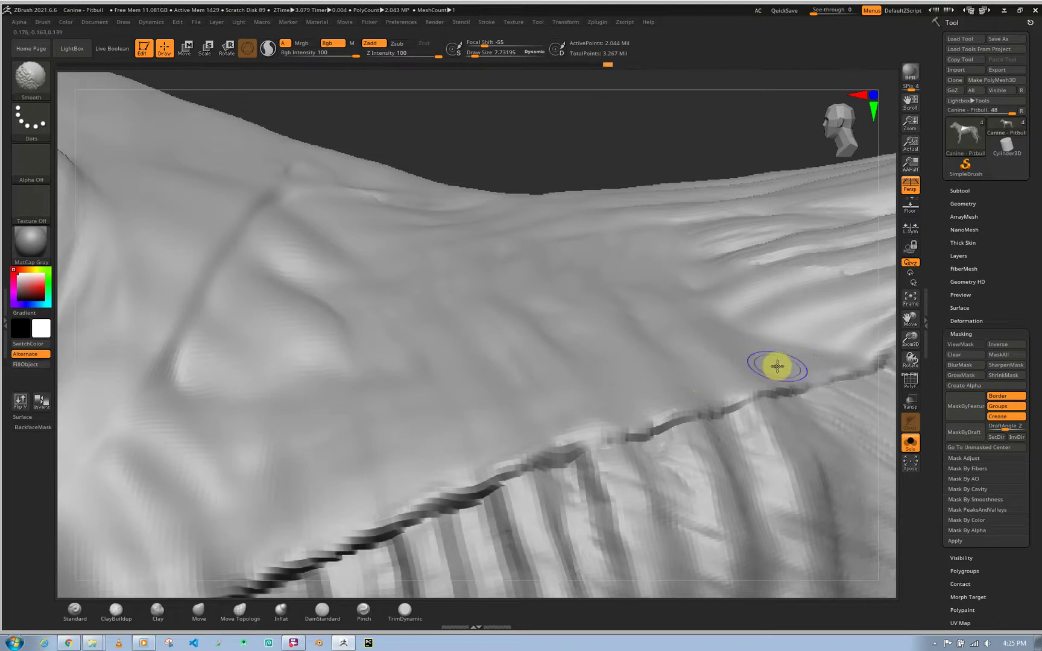
shift+drag(843, 353, 866, 356)
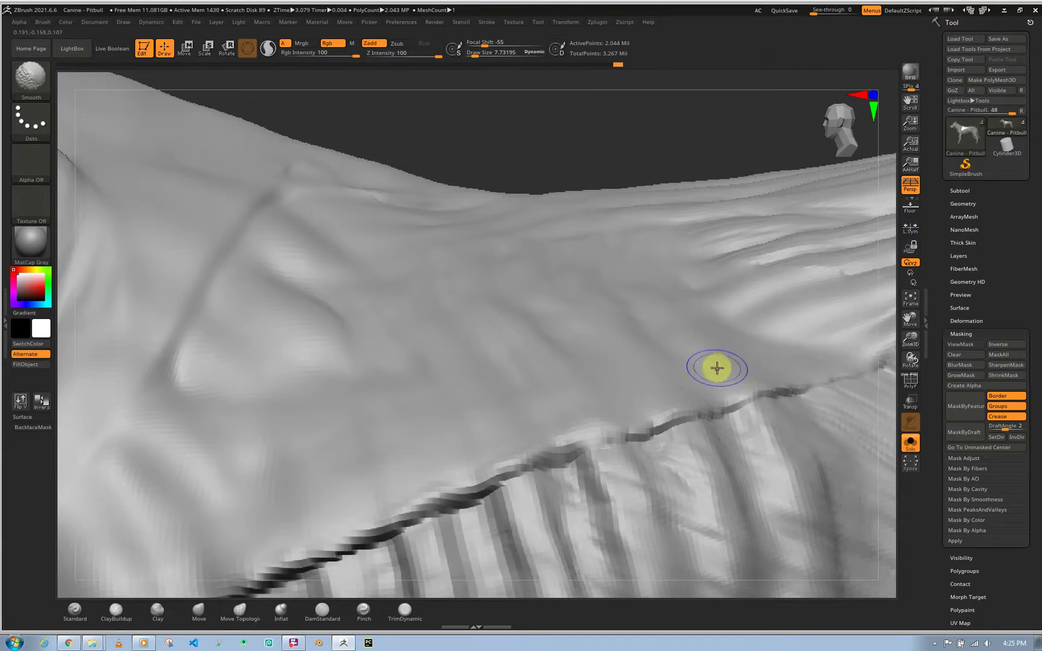
shift+drag(661, 382, 555, 444)
- Fill the gaps along the ridge with thin Standard brush strokes at a Draw Size of about 3
key(s)
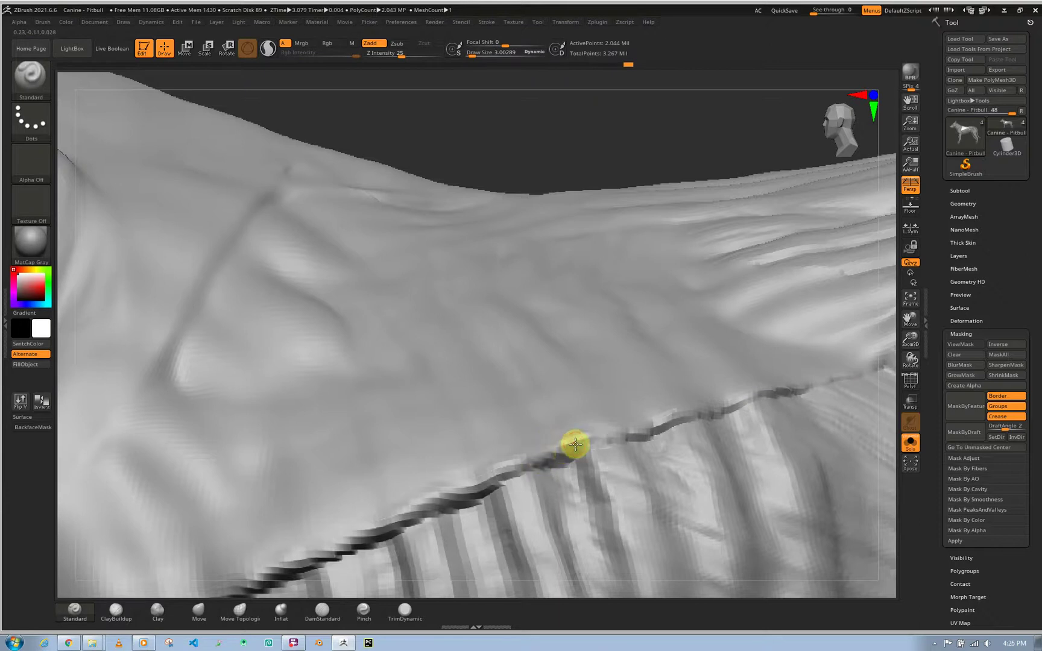
drag(635, 427, 729, 405)
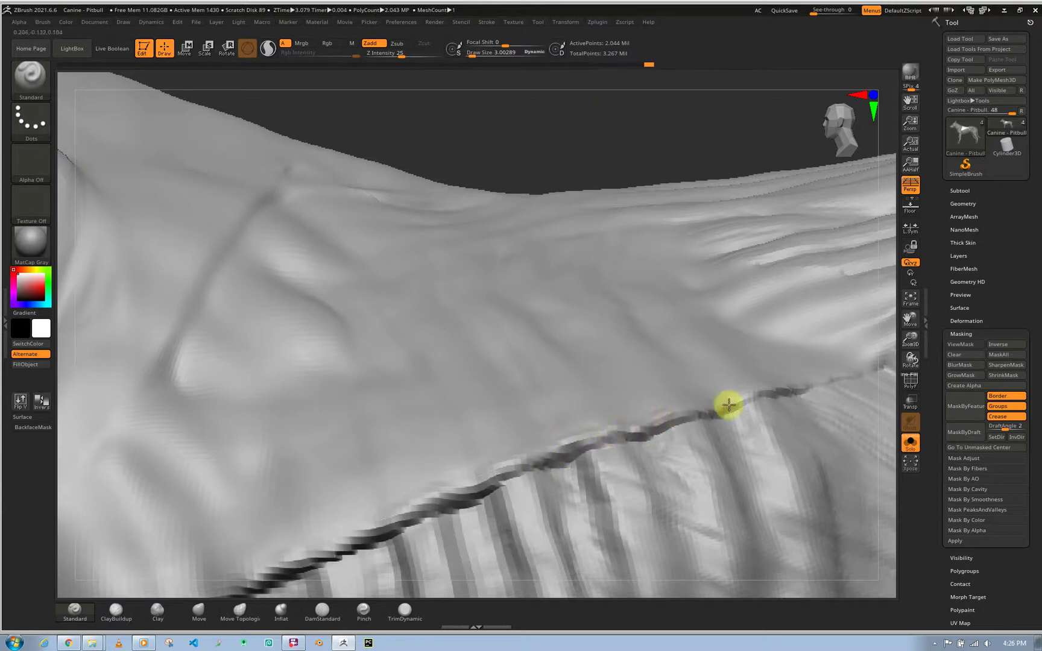
right_drag(517, 414, 561, 381)
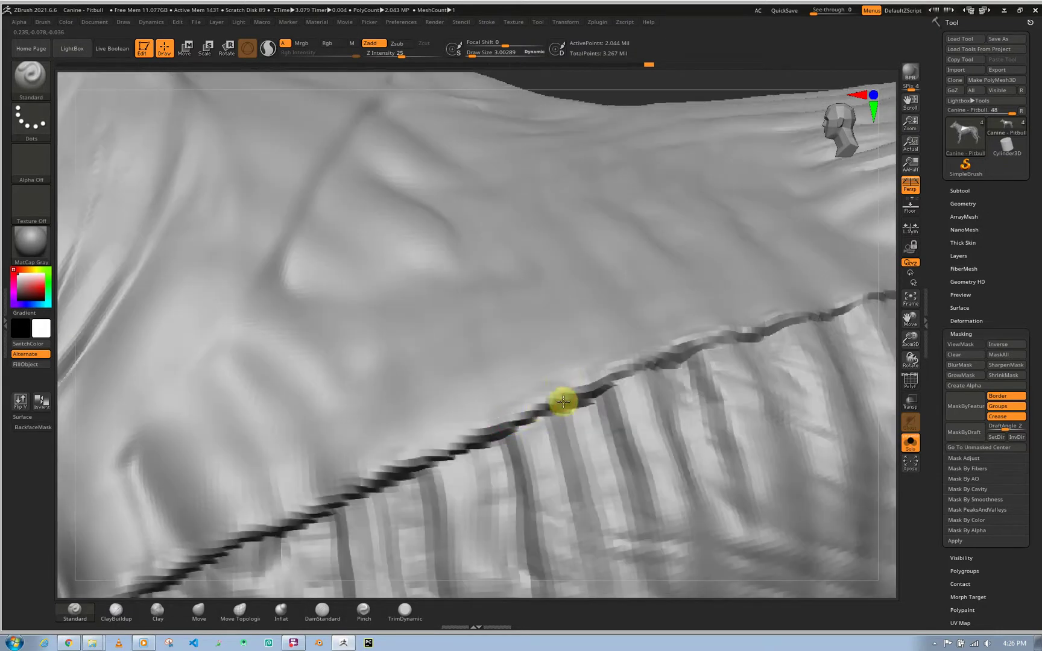
drag(594, 382, 620, 374)
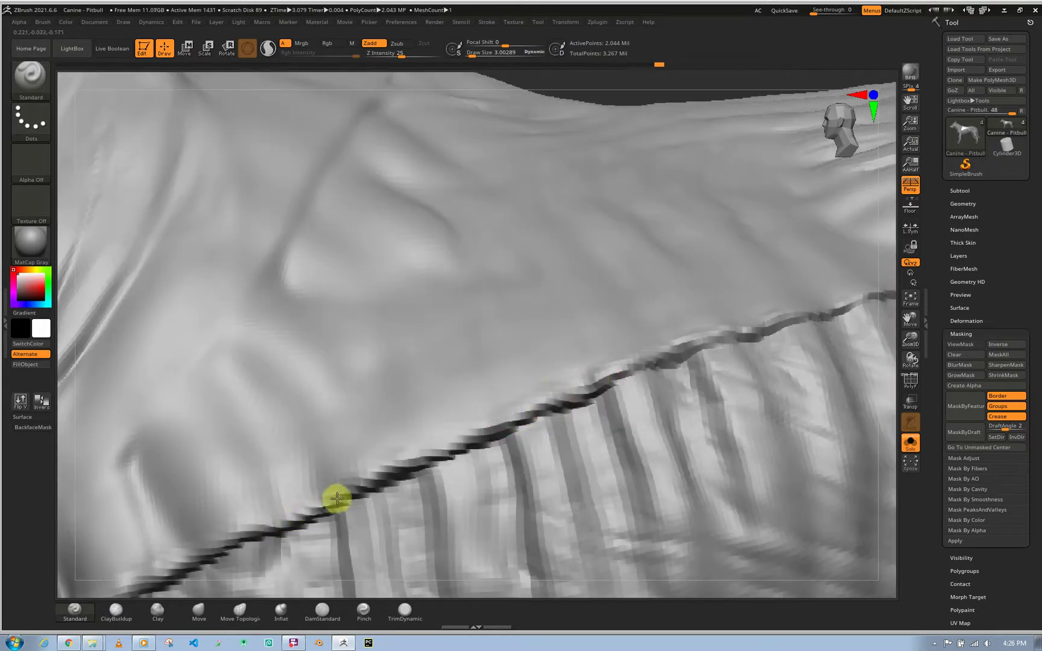
drag(338, 499, 412, 468)
- Flatten the front half of the ridge's upper side with the TrimDynamic brush at a Draw Size of about 7.73
mouse_move(478, 443)
ctrl+right_down()
mouse_move(418, 421)
mouse_move(216, 415)
mouse_move(418, 423)
ctrl+right_up()
right_drag(451, 476, 473, 473)
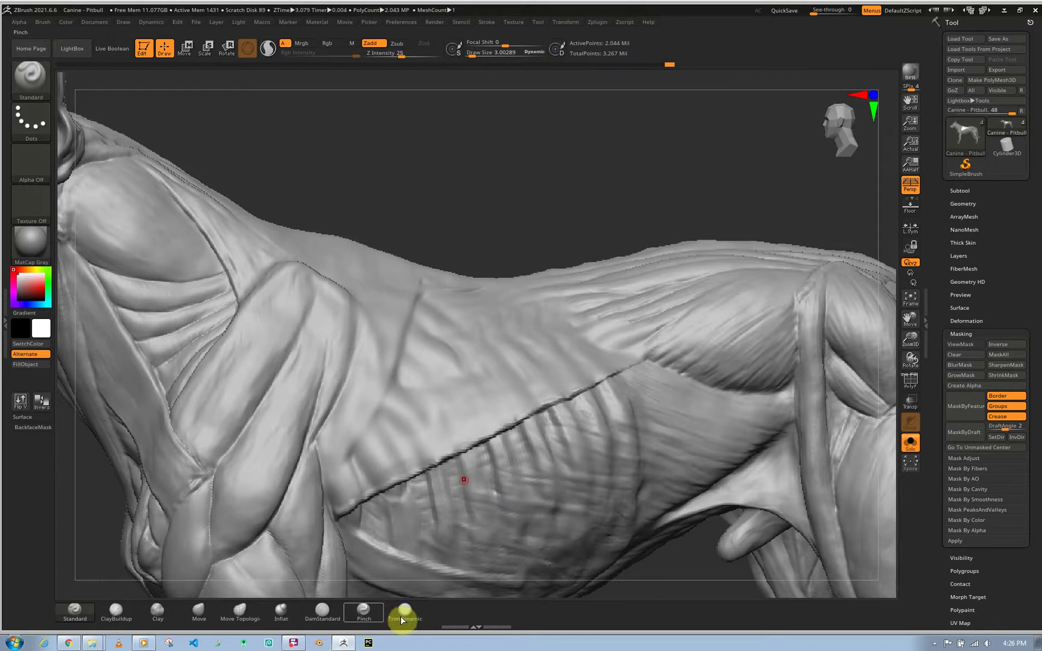
click(403, 621)
right_drag(368, 491, 493, 589)
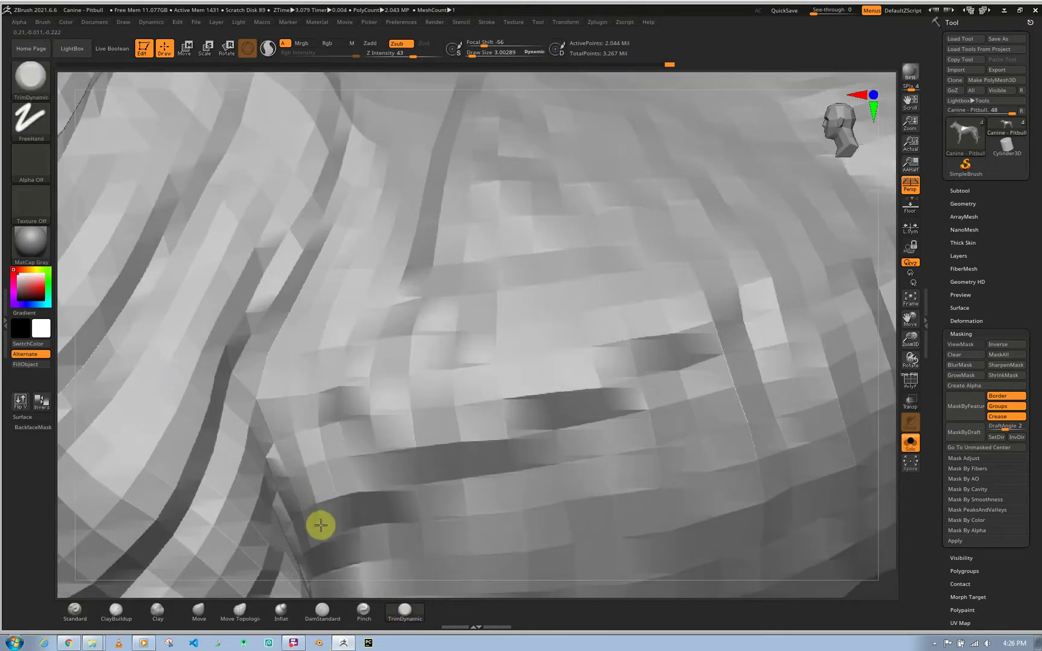
key(s)
drag(303, 535, 301, 542)
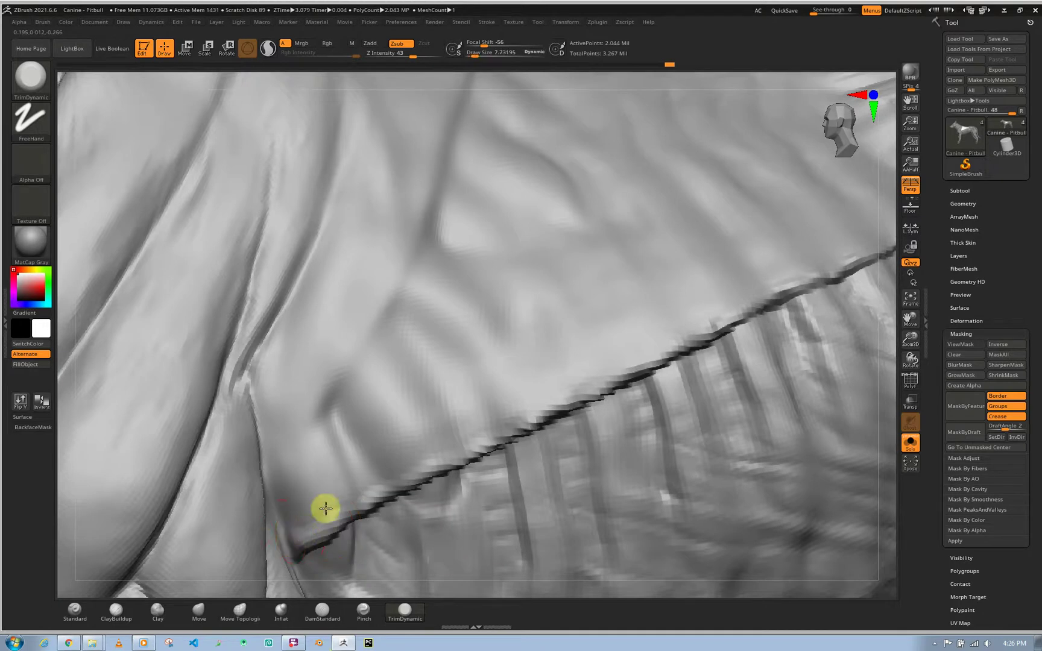
drag(302, 525, 371, 491)
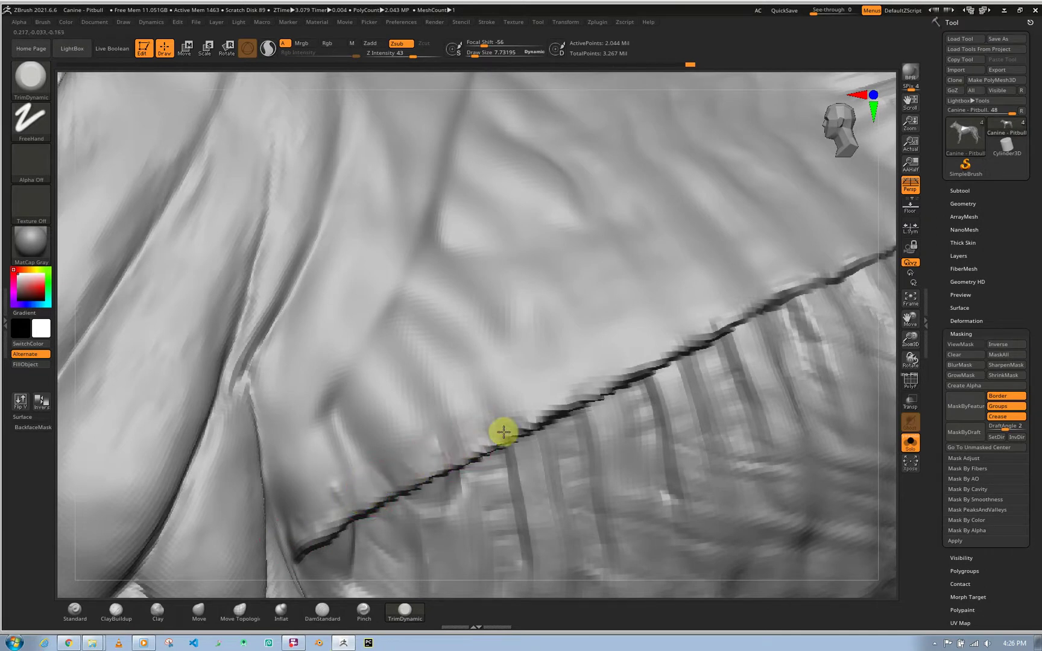
mouse_move(549, 400)
mouse_down()
mouse_move(414, 439)
mouse_move(328, 492)
mouse_move(295, 542)
mouse_move(309, 528)
mouse_move(330, 530)
mouse_move(342, 514)
mouse_move(314, 535)
mouse_move(460, 435)
mouse_up()
mouse_move(651, 353)
mouse_down()
mouse_move(667, 350)
mouse_move(377, 454)
mouse_move(299, 527)
mouse_up()
- Smooth the middle of the ridge's upper side and trim the stretch behind it with TrimDynamic
alt+right_drag(667, 283, 549, 354)
key(shift)
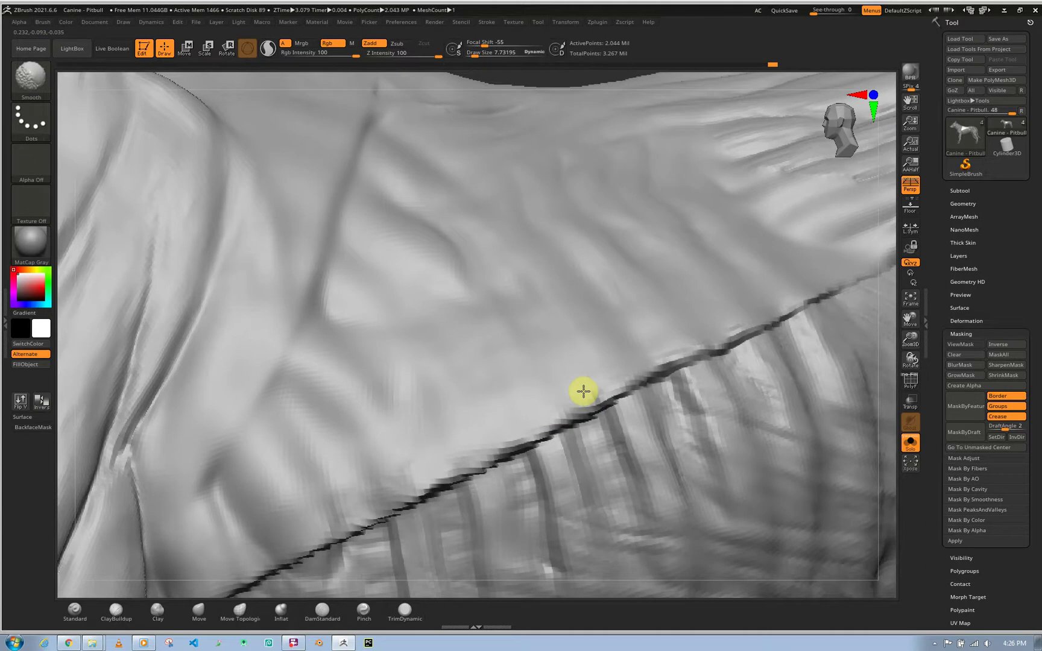
shift+drag(584, 392, 598, 386)
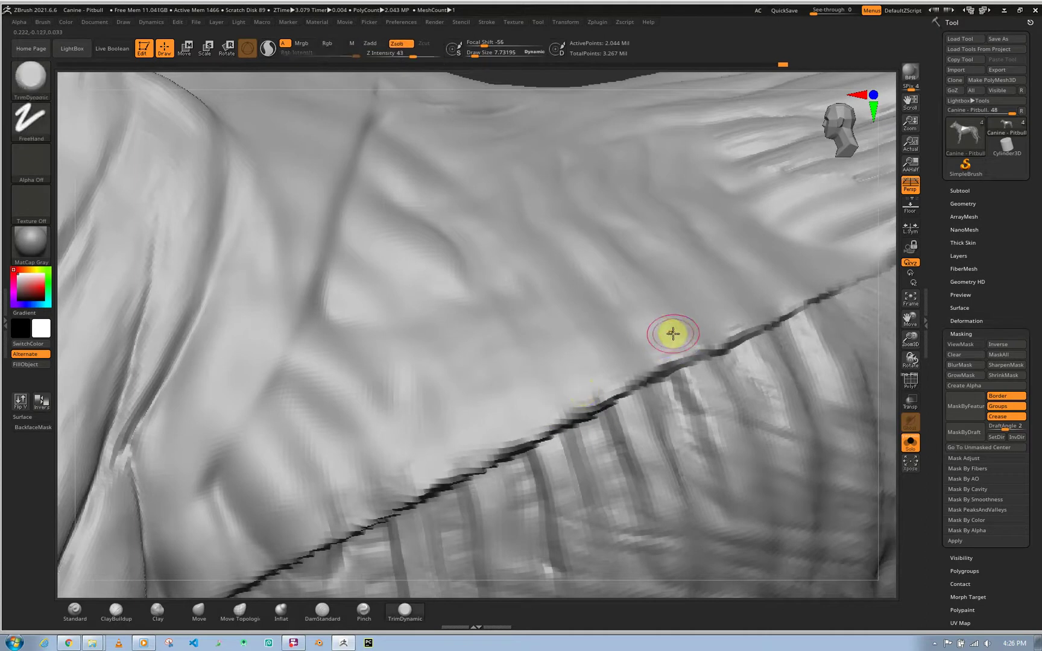
drag(697, 329, 647, 356)
- Sculpt faint rib forms into the upper patch with ClayBuildup at a Draw Size of about 23.25, Focal Shift -46 and Z Intensity 1
right_drag(744, 315, 453, 325)
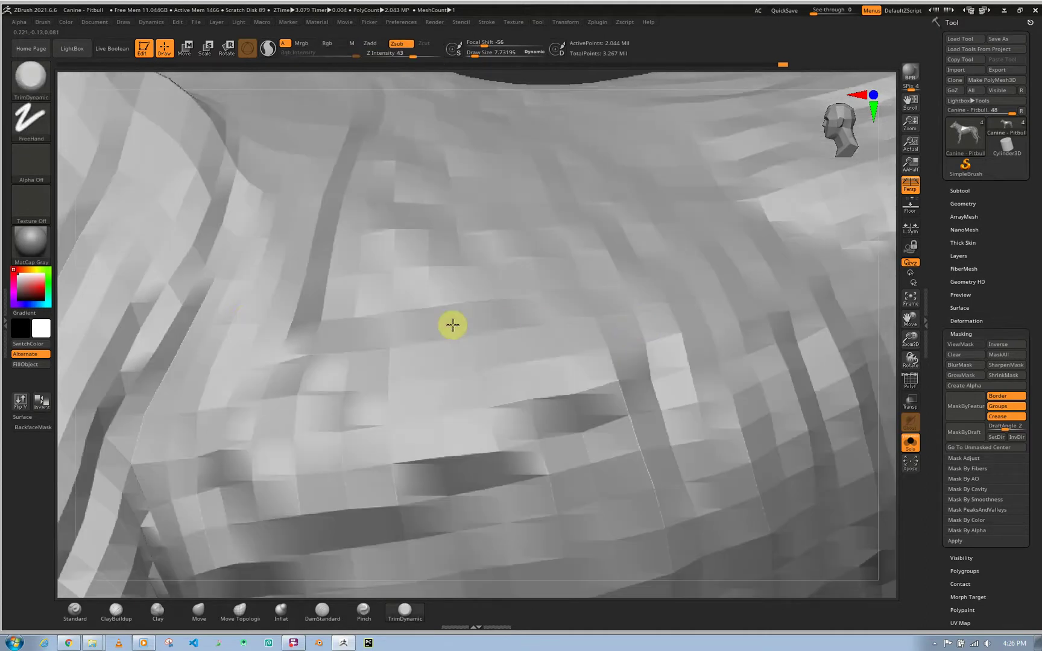
ctrl+right_drag(239, 318, 181, 312)
mouse_move(703, 407)
shift+right_down()
mouse_move(702, 468)
mouse_move(568, 410)
mouse_move(493, 391)
shift+right_up()
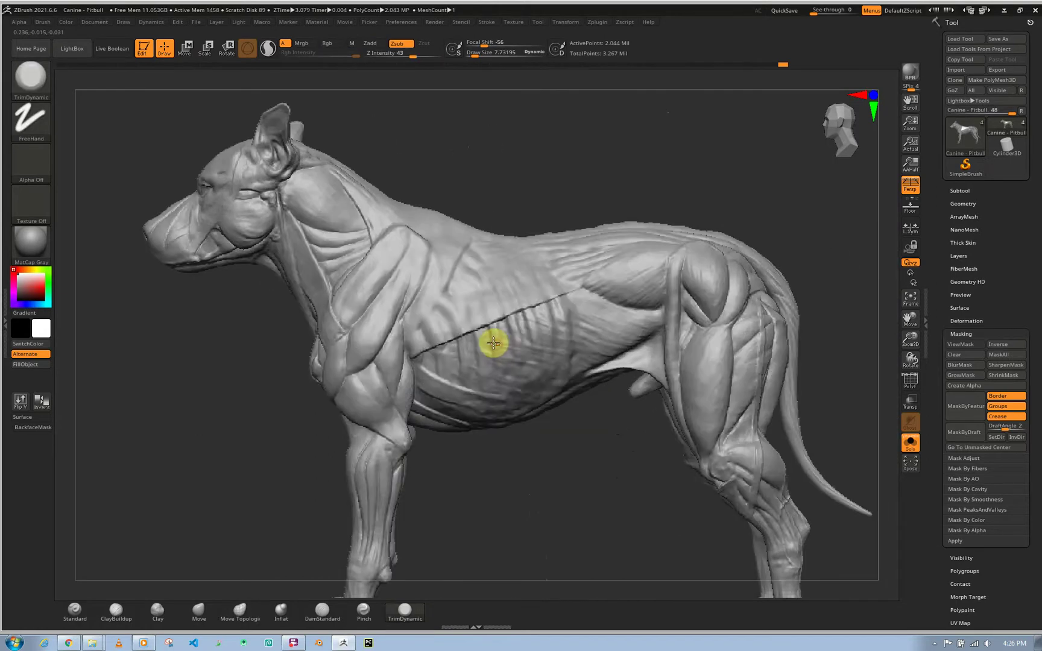
right_drag(496, 344, 440, 339)
shift+right_drag(508, 382, 462, 377)
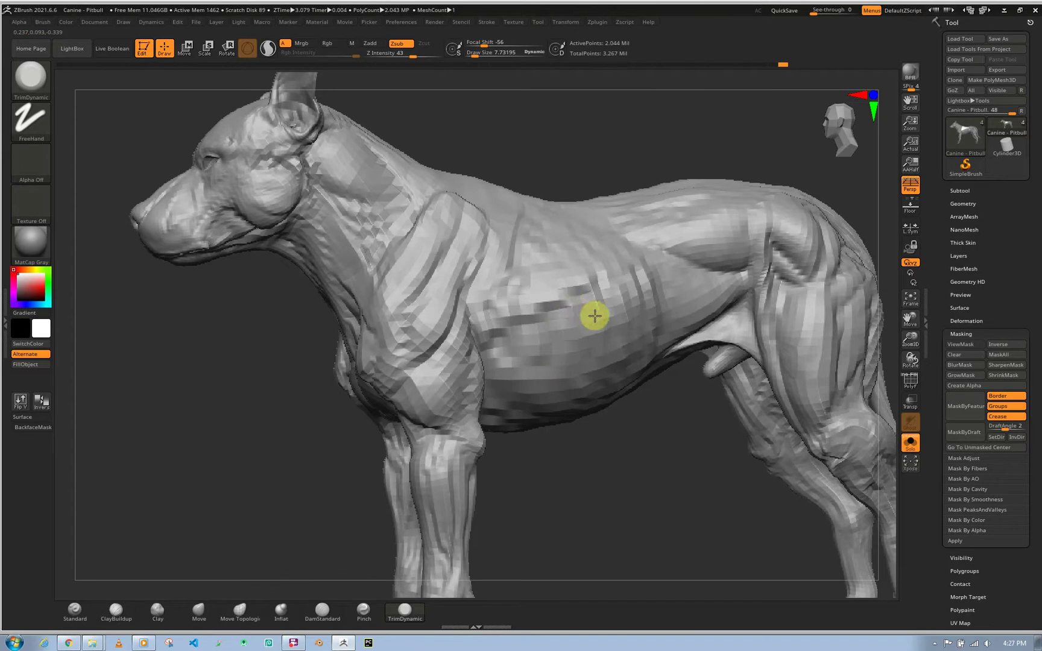
mouse_move(595, 317)
alt+right_down()
mouse_move(571, 256)
mouse_move(584, 277)
mouse_move(583, 233)
alt+right_up()
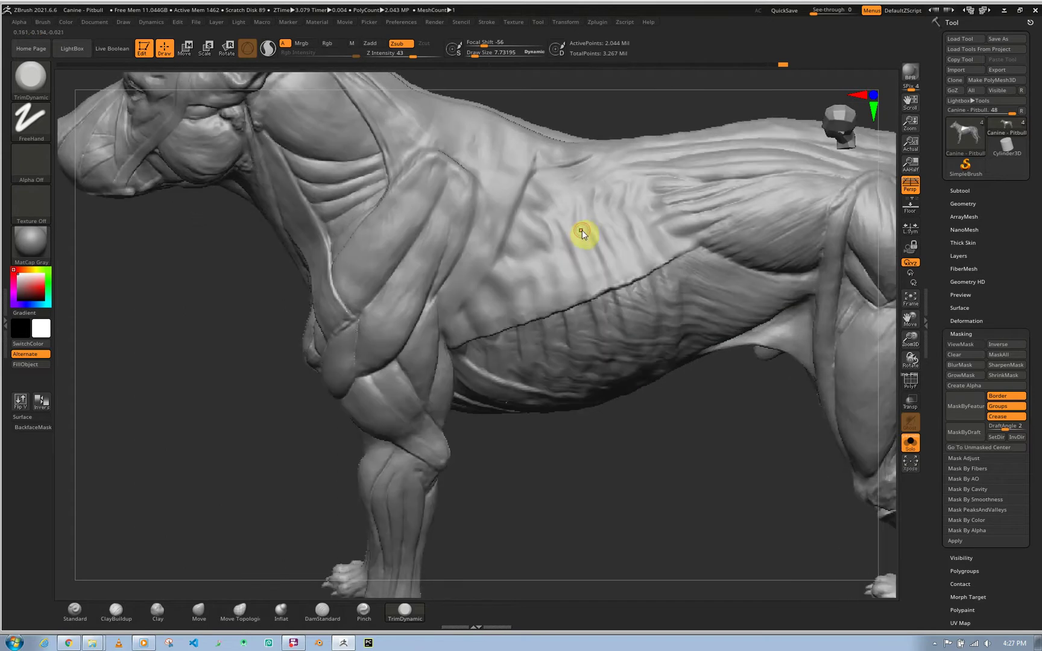
key(s)
drag(581, 231, 586, 231)
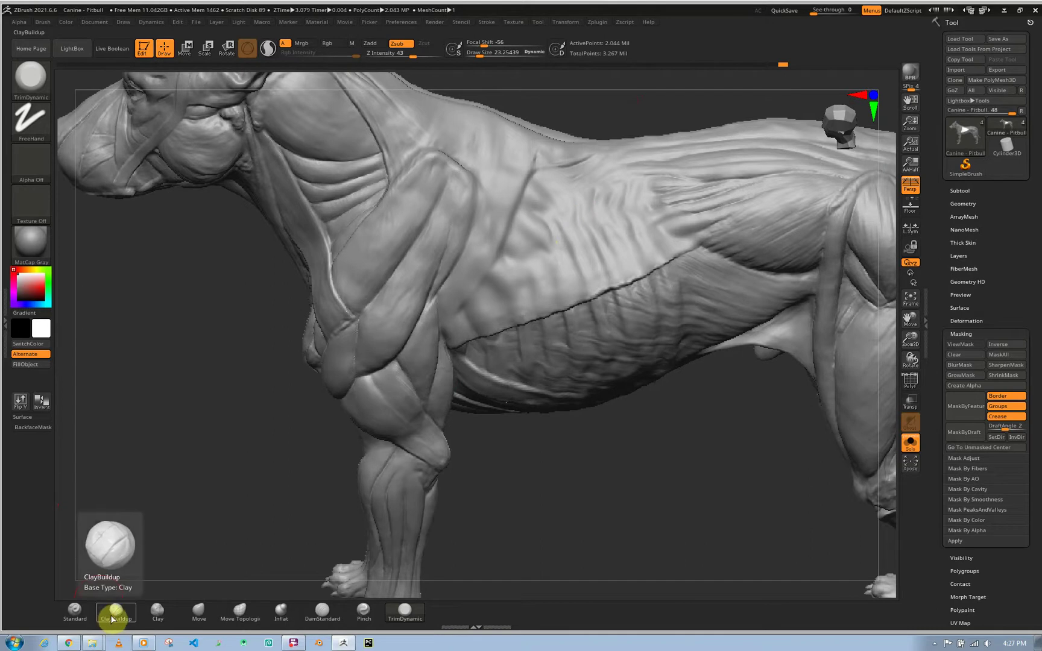
click(114, 613)
right_drag(565, 225, 570, 245)
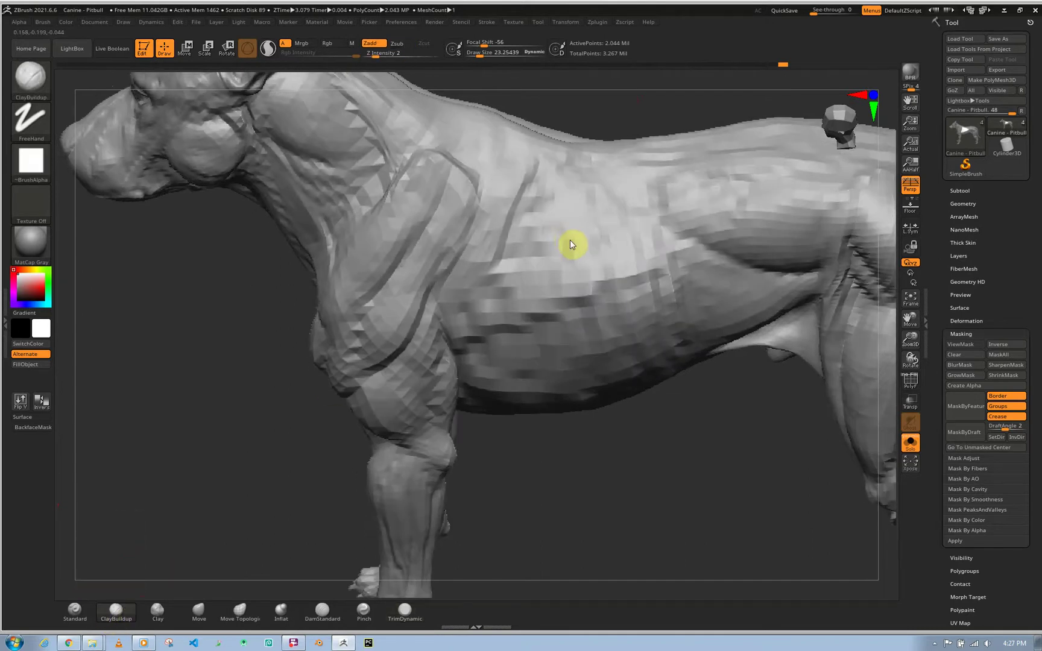
key(space)
mouse_move(570, 238)
mouse_down()
mouse_move(579, 252)
mouse_move(578, 235)
mouse_up()
ctrl+right_drag(576, 229, 538, 127)
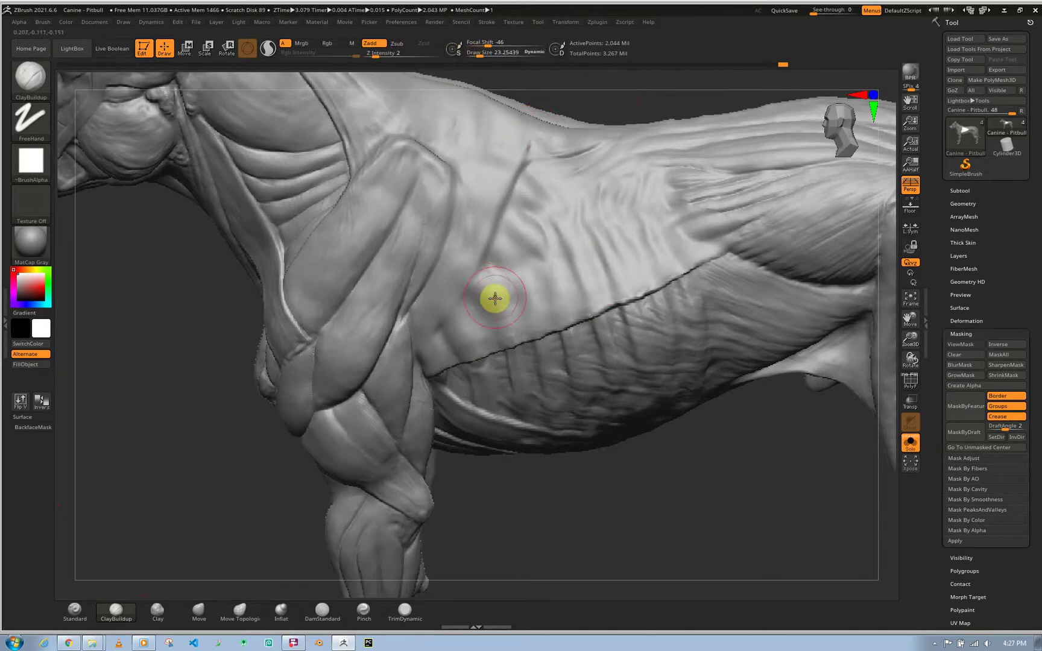
key(ctrl)
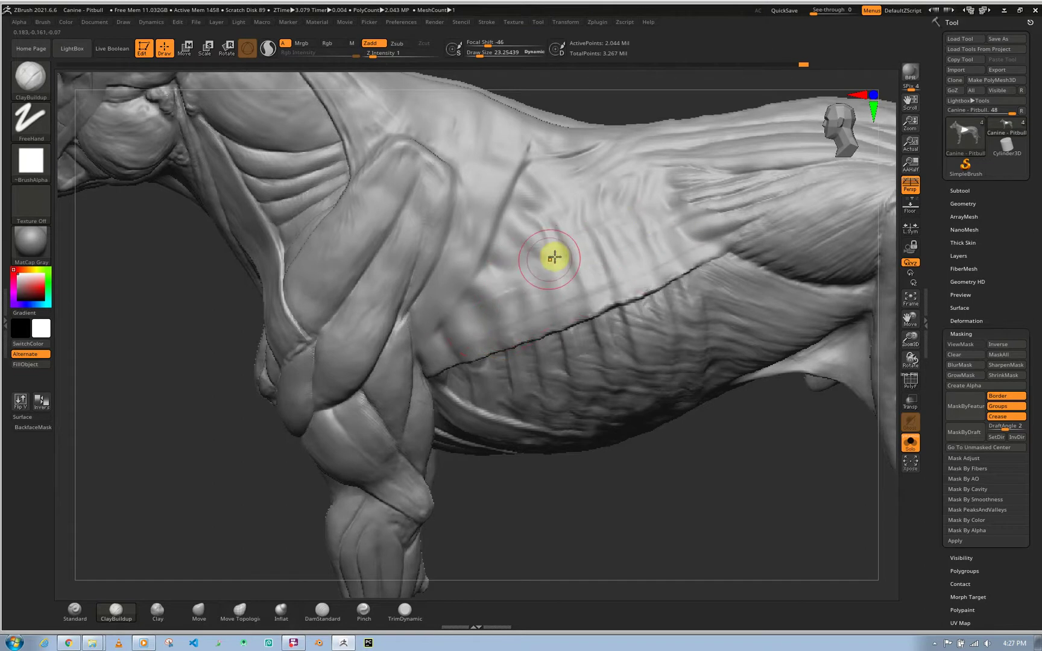
drag(555, 257, 512, 233)
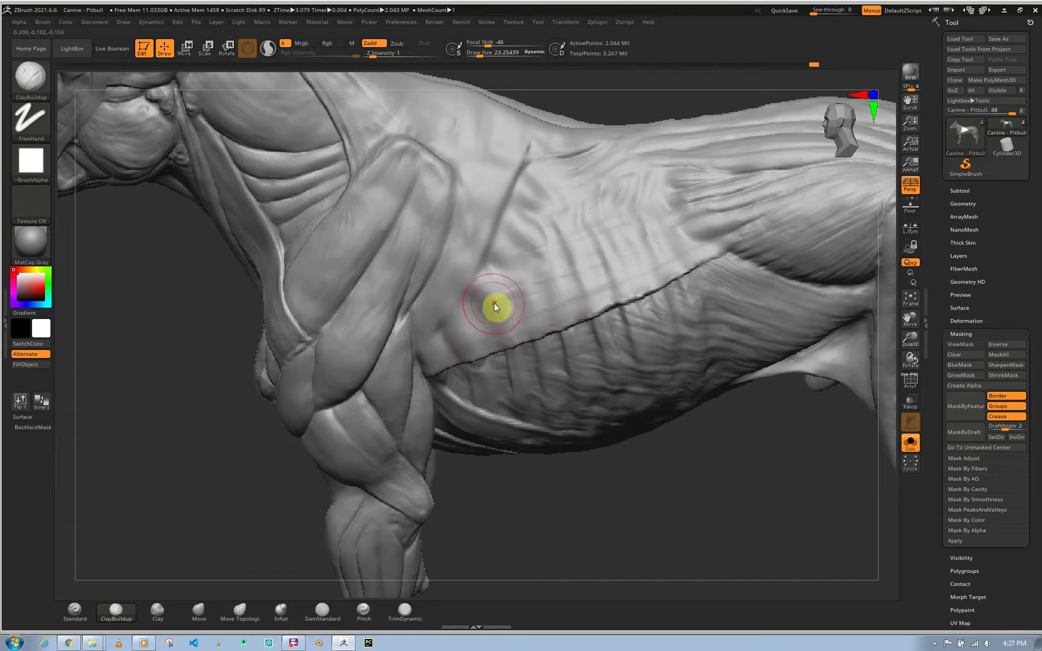
- Refine the rib forms across the upper patch with ClayBuildup at a Draw Size of about 15.24 and smooth them
key(s)
mouse_move(494, 303)
mouse_down()
mouse_move(600, 288)
mouse_move(474, 336)
mouse_up()
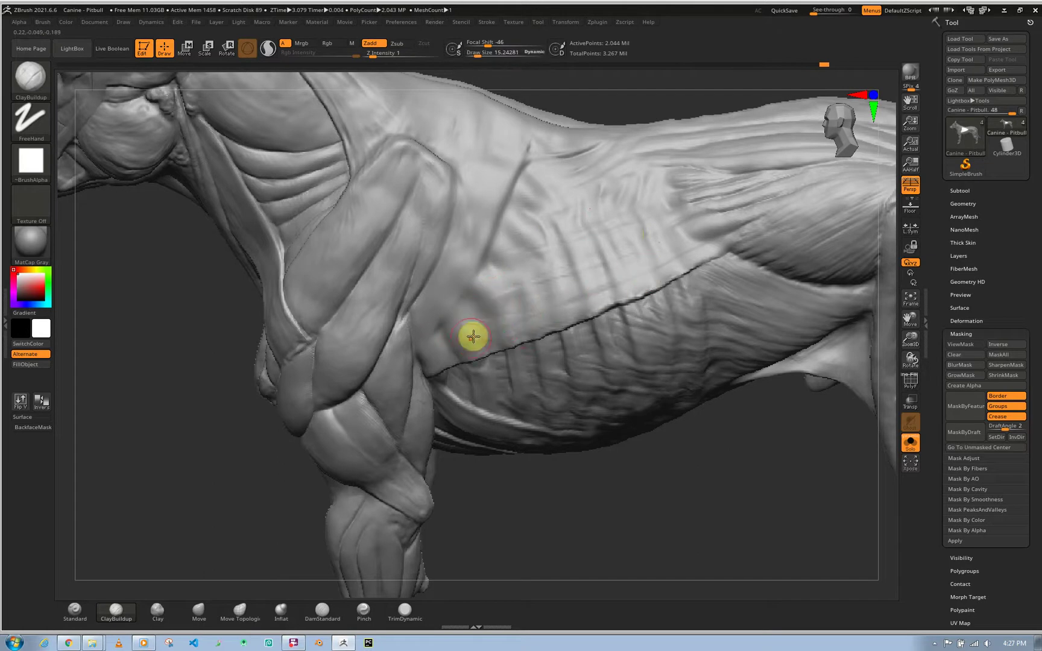
key(shift)
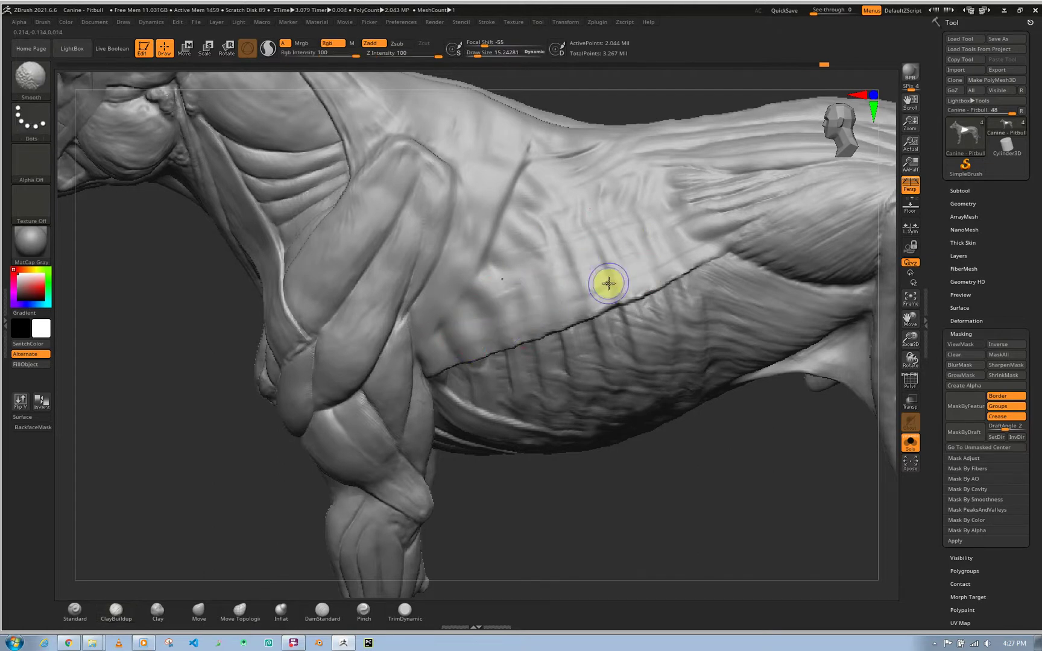
mouse_move(608, 283)
shift+mouse_down()
mouse_move(606, 267)
mouse_move(619, 271)
shift+mouse_up()
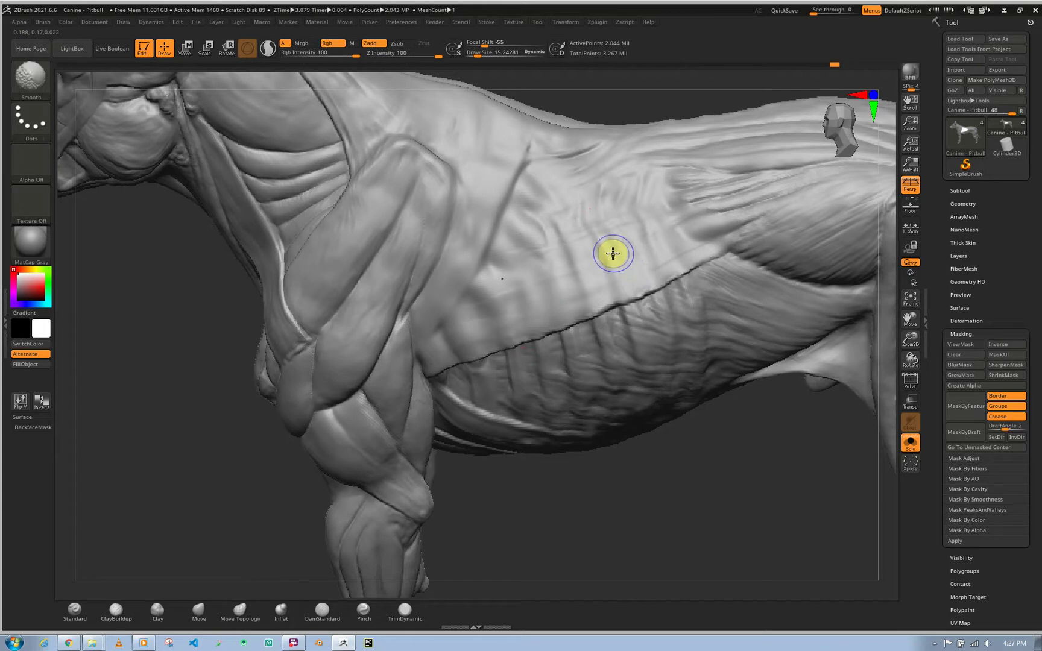
key(ctrl)
key(shift)
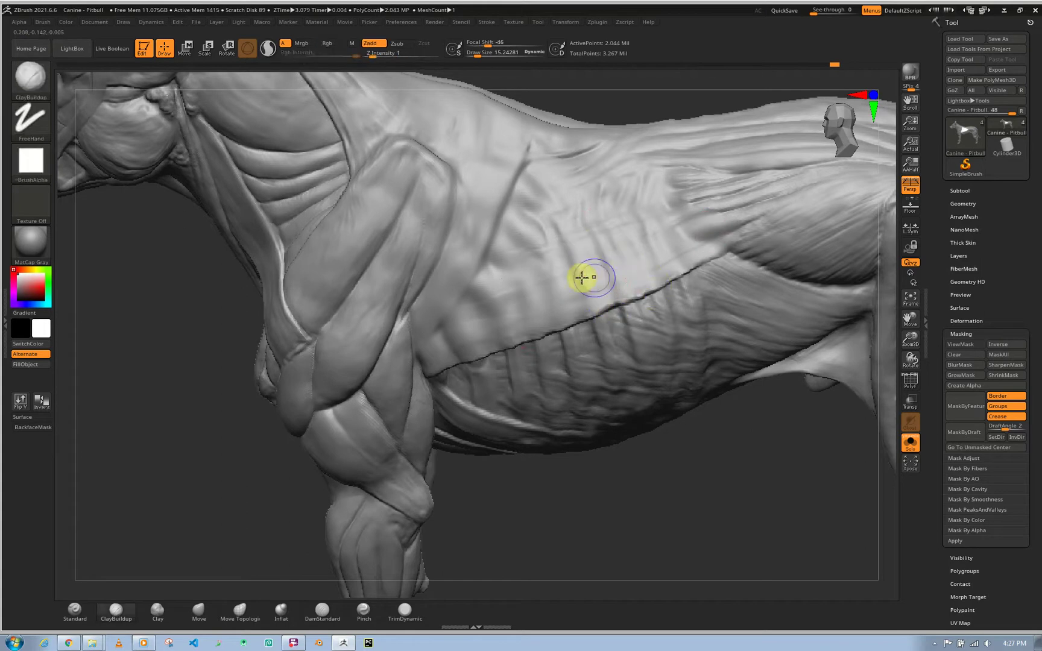
mouse_move(533, 257)
mouse_down()
mouse_move(675, 212)
mouse_move(496, 282)
mouse_move(568, 284)
mouse_move(644, 249)
mouse_up()
mouse_move(553, 292)
shift+mouse_down()
mouse_move(659, 237)
mouse_move(642, 214)
mouse_move(589, 268)
mouse_move(559, 231)
mouse_move(579, 198)
mouse_move(615, 191)
mouse_move(605, 225)
mouse_move(536, 223)
shift+mouse_up()
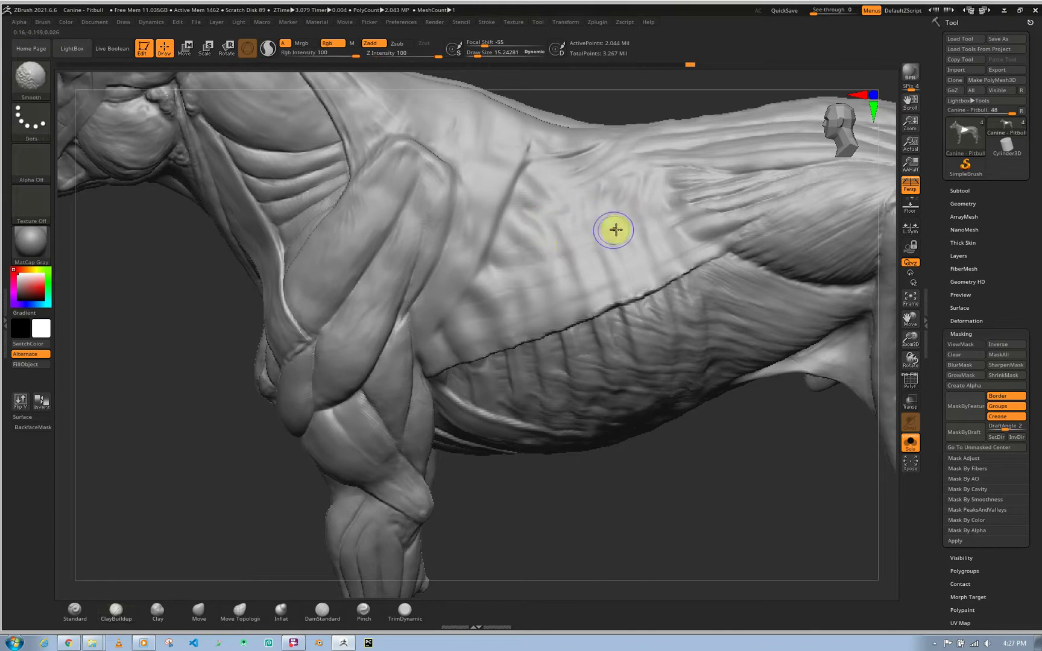
- Examine the reworked ribcage and muscle edge from both sides of the dog at the highest subdivision level
right_drag(633, 225, 661, 317)
key(d)
right_drag(522, 288, 552, 287)
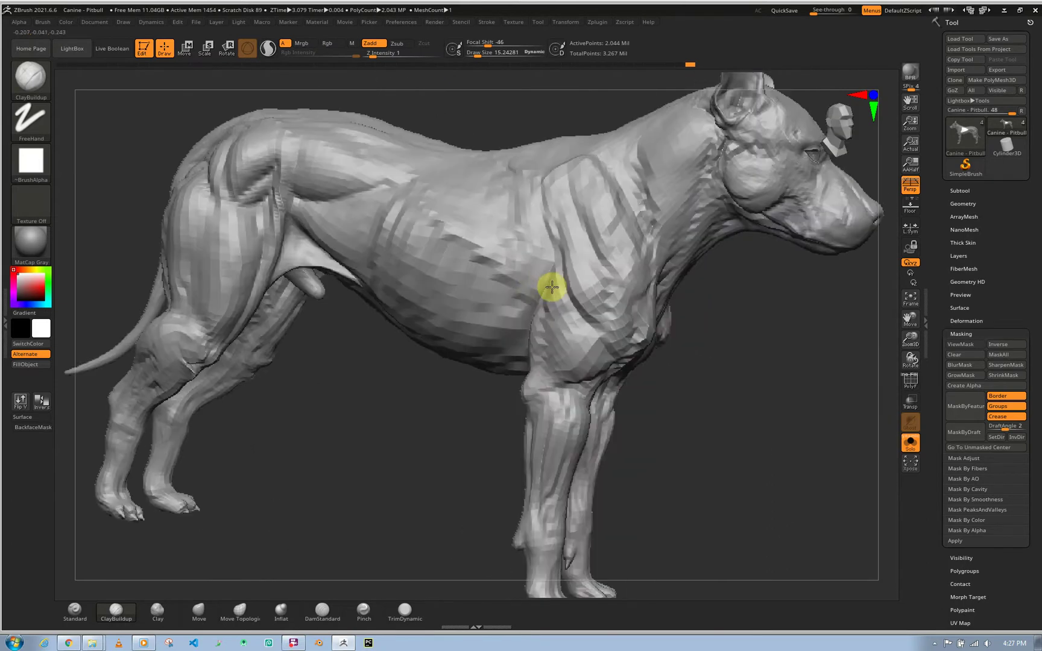
key(d)
right_drag(565, 208, 552, 190)
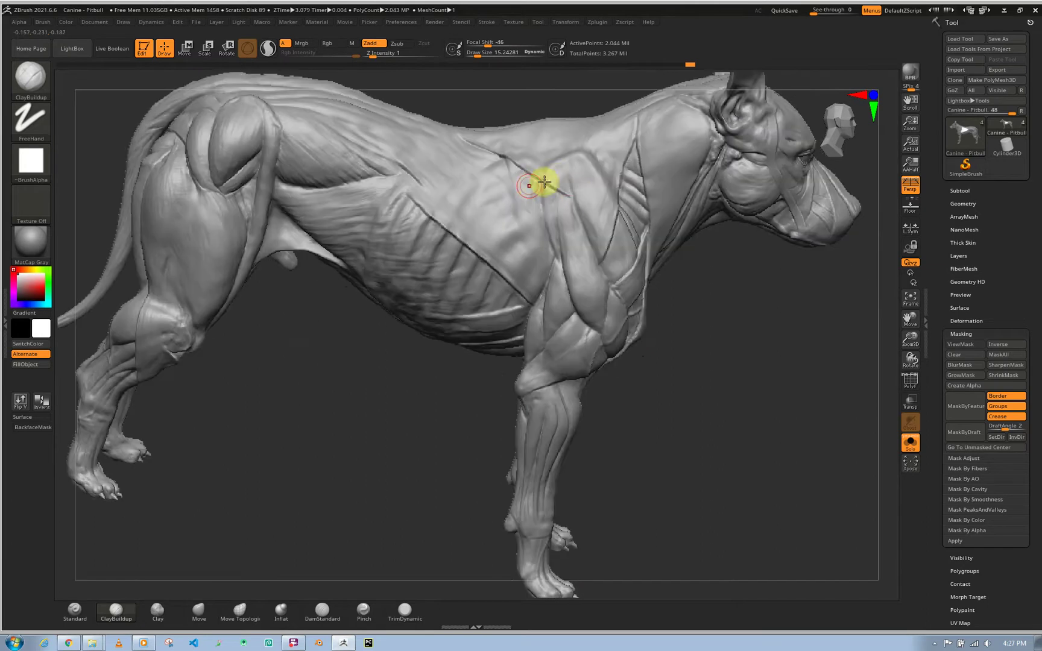
right_drag(664, 198, 621, 279)
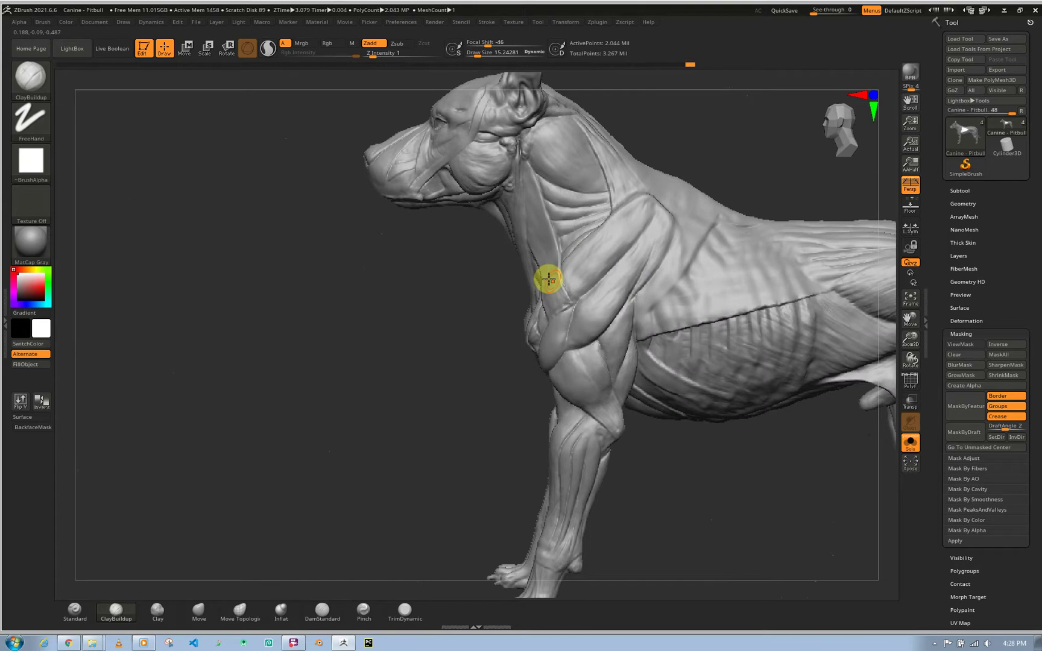
- Examine the whole dog from several side angles, checking how the reworked ribcage fits with the shoulder, back and hindquarters
right_drag(549, 279, 630, 305)
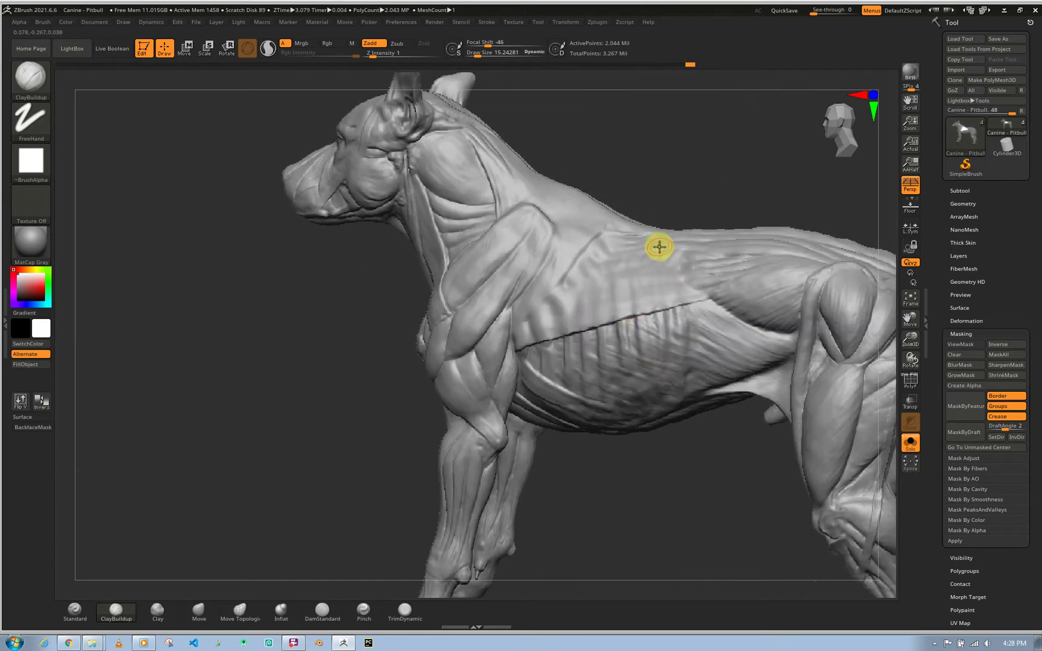
right_click(604, 270)
mouse_move(602, 277)
right_down()
mouse_move(619, 317)
mouse_move(584, 321)
mouse_move(604, 311)
mouse_move(602, 319)
right_up()
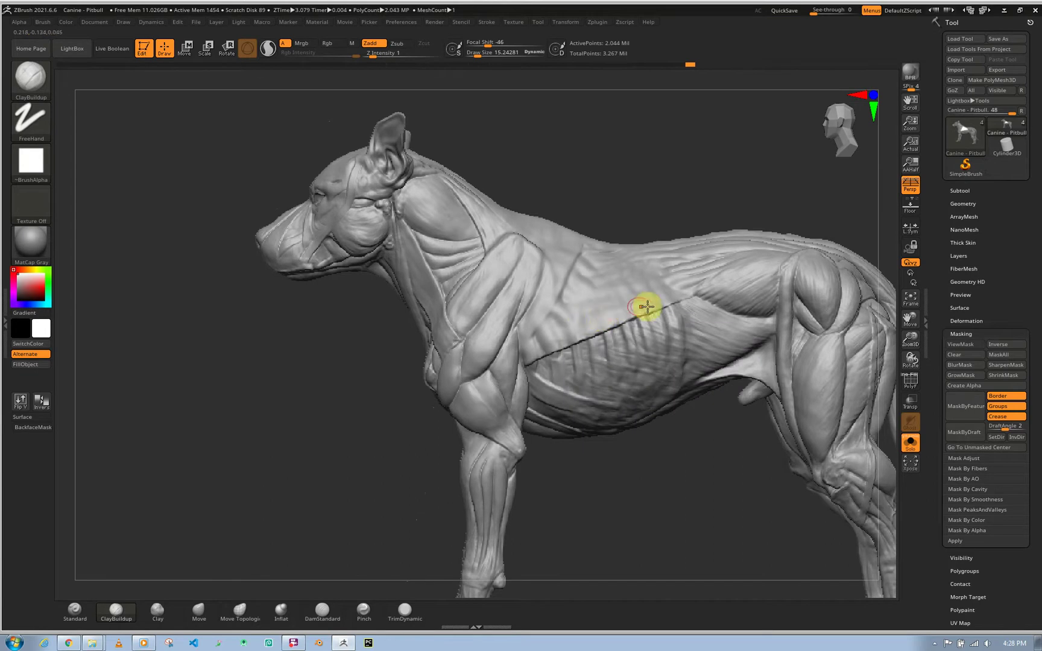
mouse_move(607, 328)
right_down()
mouse_move(677, 282)
mouse_move(600, 321)
mouse_move(619, 326)
mouse_move(614, 319)
right_up()
key(f)
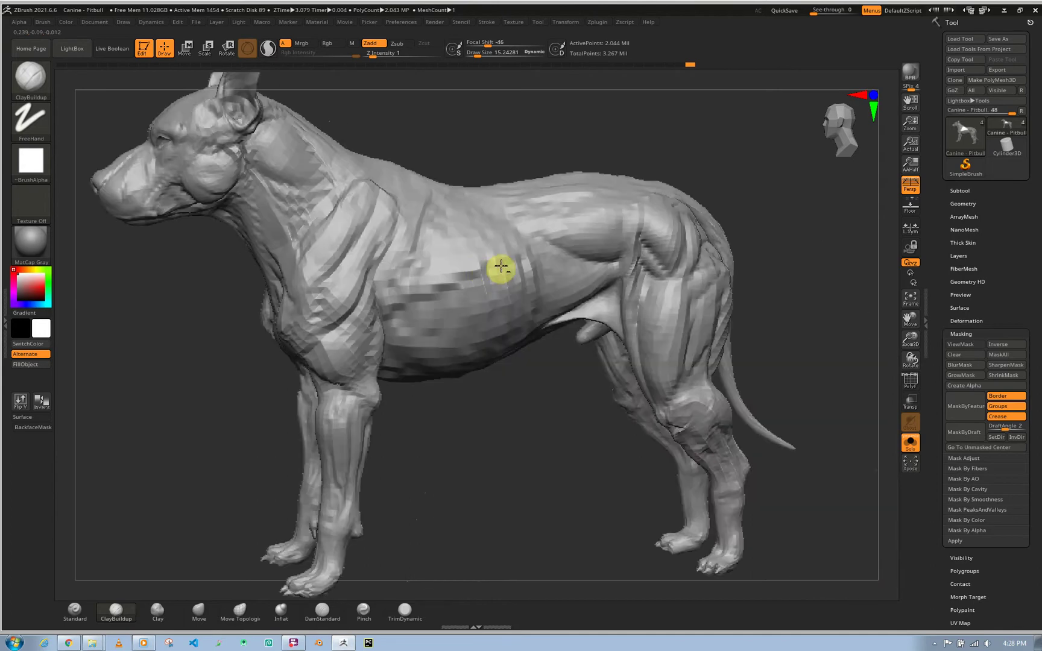
mouse_move(498, 268)
right_down()
mouse_move(516, 280)
mouse_move(541, 270)
mouse_move(535, 277)
mouse_move(542, 252)
mouse_move(527, 282)
right_up()
mouse_move(676, 265)
right_down()
mouse_move(500, 290)
mouse_move(512, 302)
mouse_move(504, 288)
mouse_move(538, 278)
mouse_move(517, 294)
mouse_move(591, 242)
right_up()
right_drag(501, 287, 410, 247)
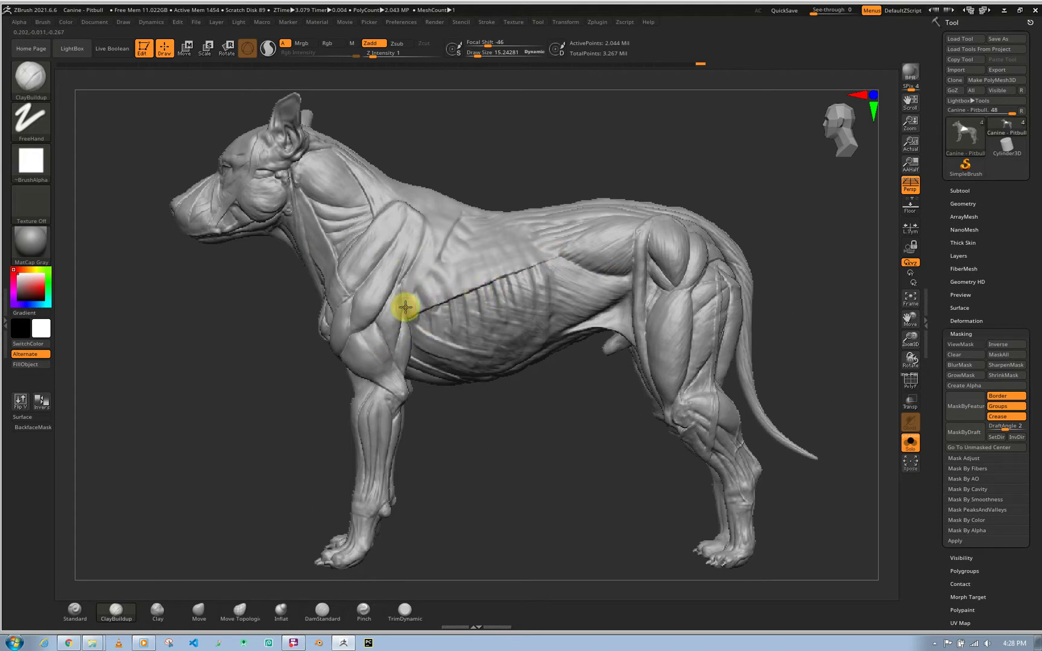
right_drag(457, 293, 473, 293)
key(d)
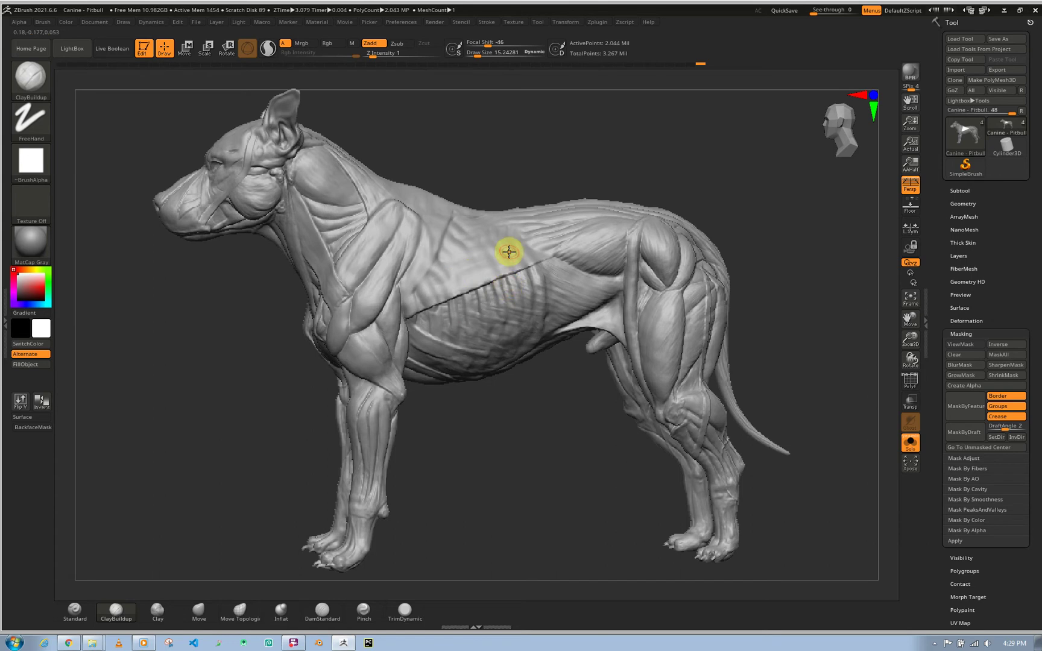
right_drag(496, 270, 535, 270)
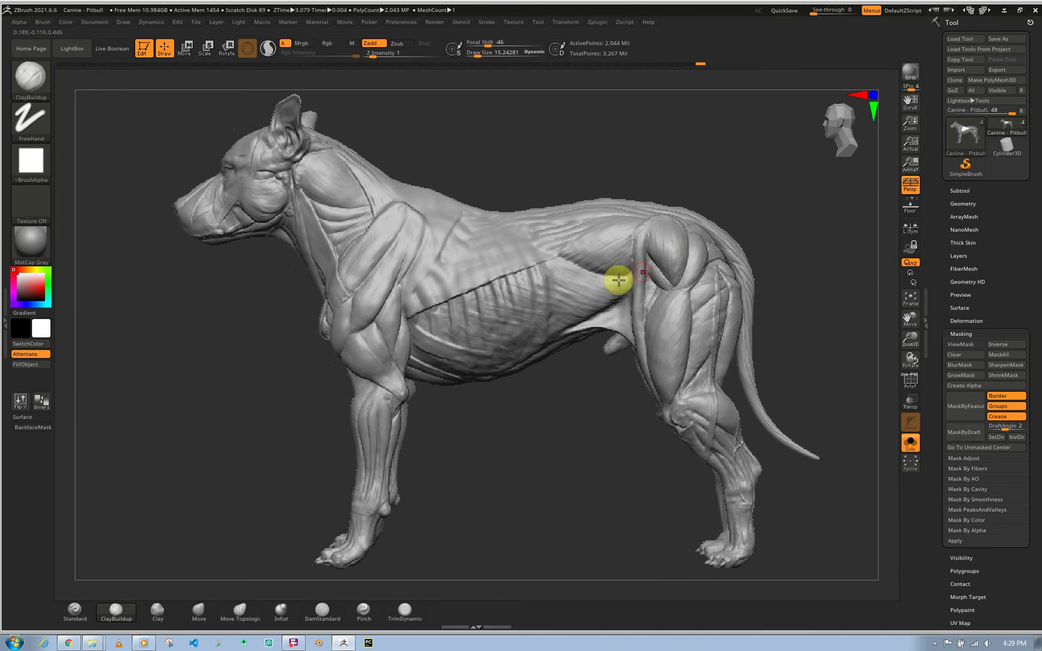
right_drag(601, 284, 566, 285)
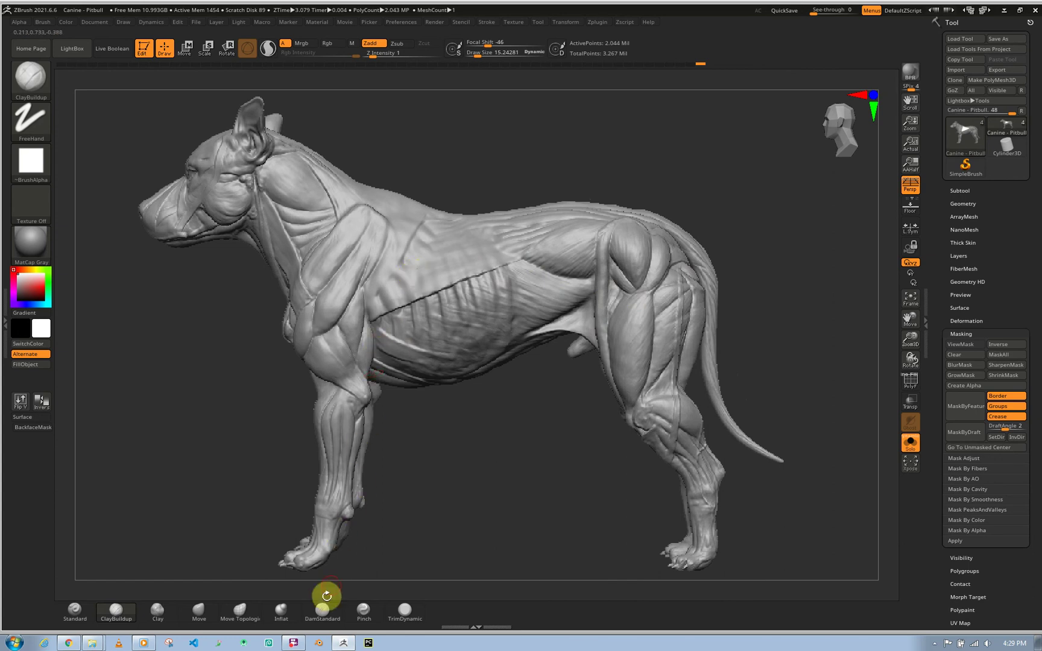
click(295, 645)
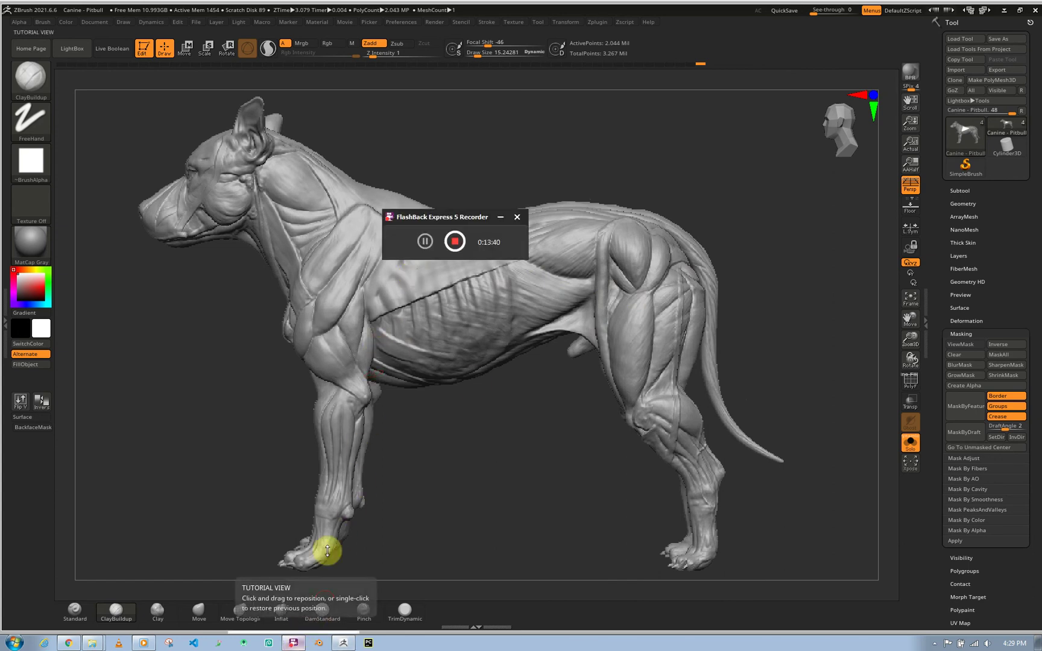